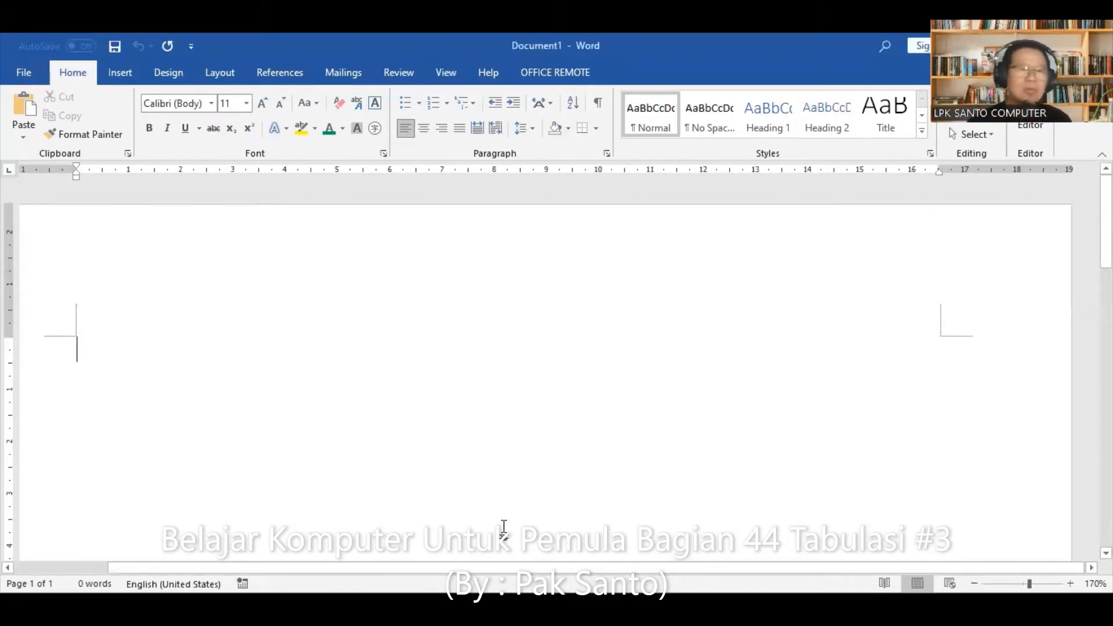
# Enter the report title "LAPORAN PENERIMAAN HONOR : 9 SEPTEMBER 2022" on the first line of the blank document.
pyautogui.write('LAPORAN')
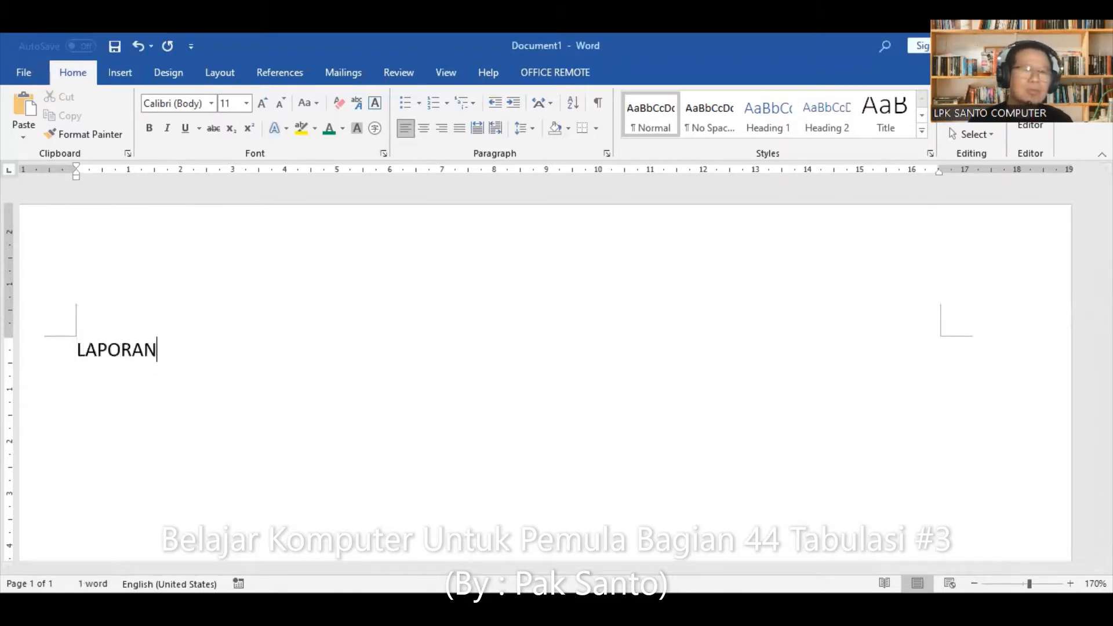
pyautogui.write(' PENERIMAAN')
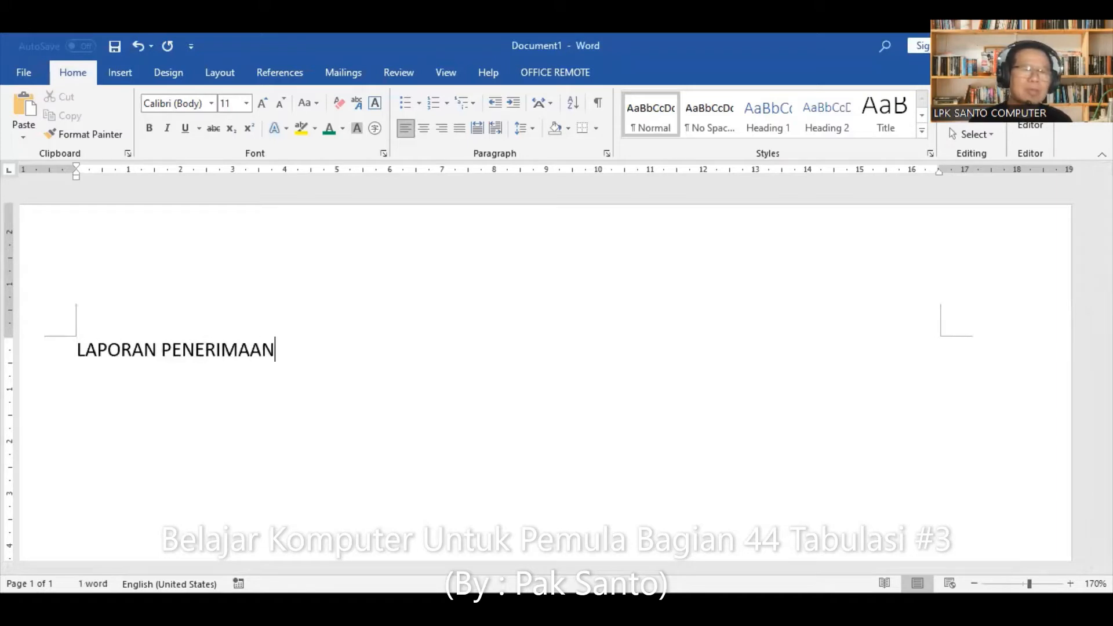
pyautogui.write(' HONOR ')
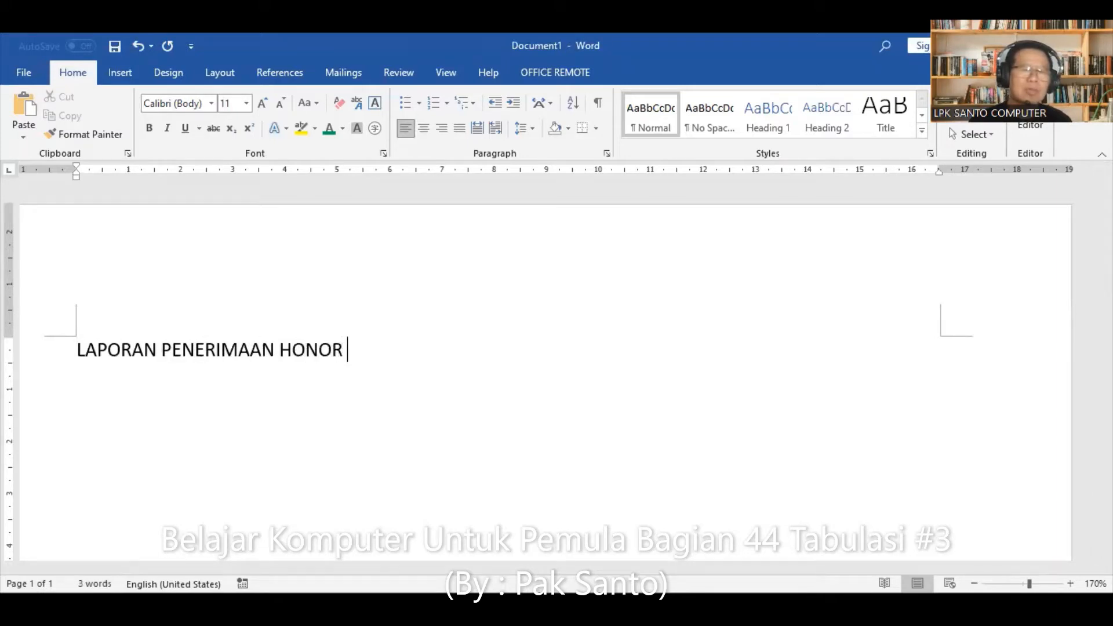
pyautogui.write(': SEP')
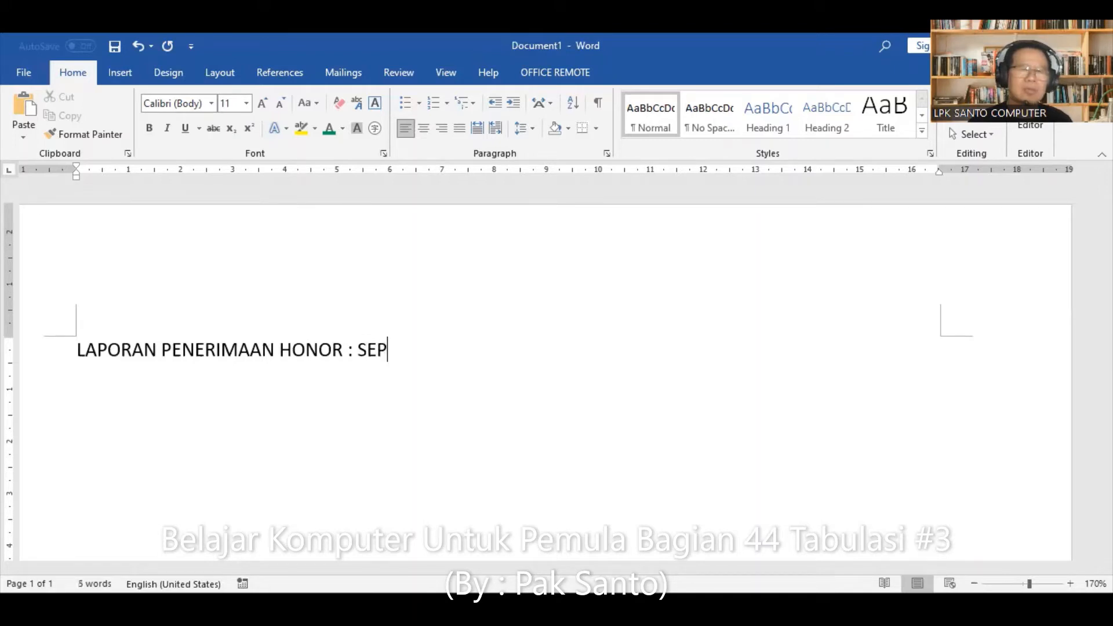
pyautogui.write('TEMBER')
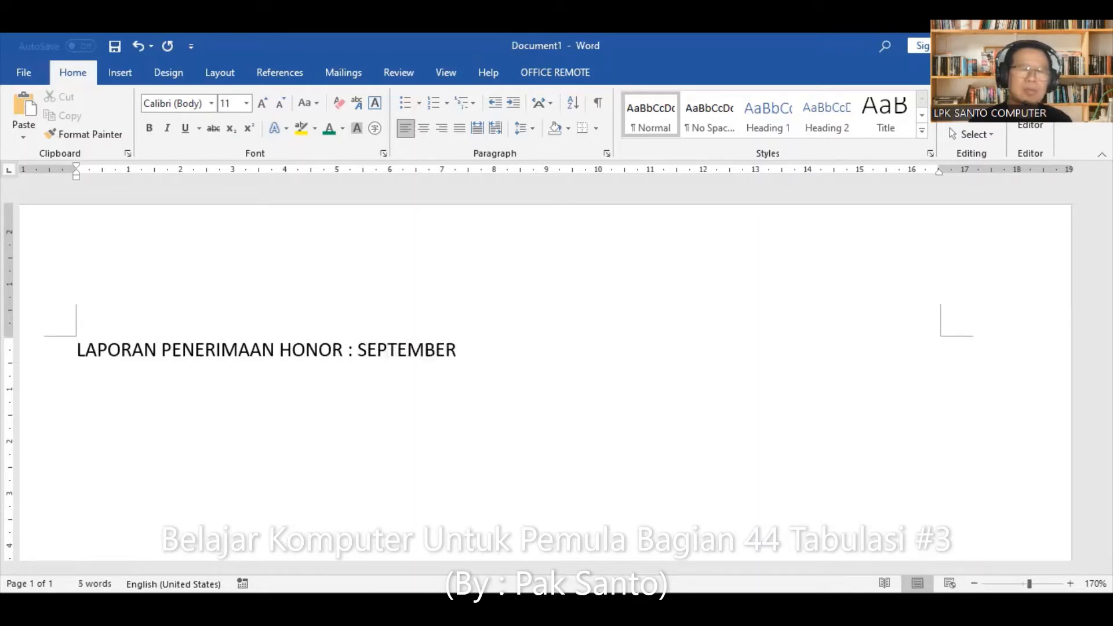
pyautogui.write(' 2022')
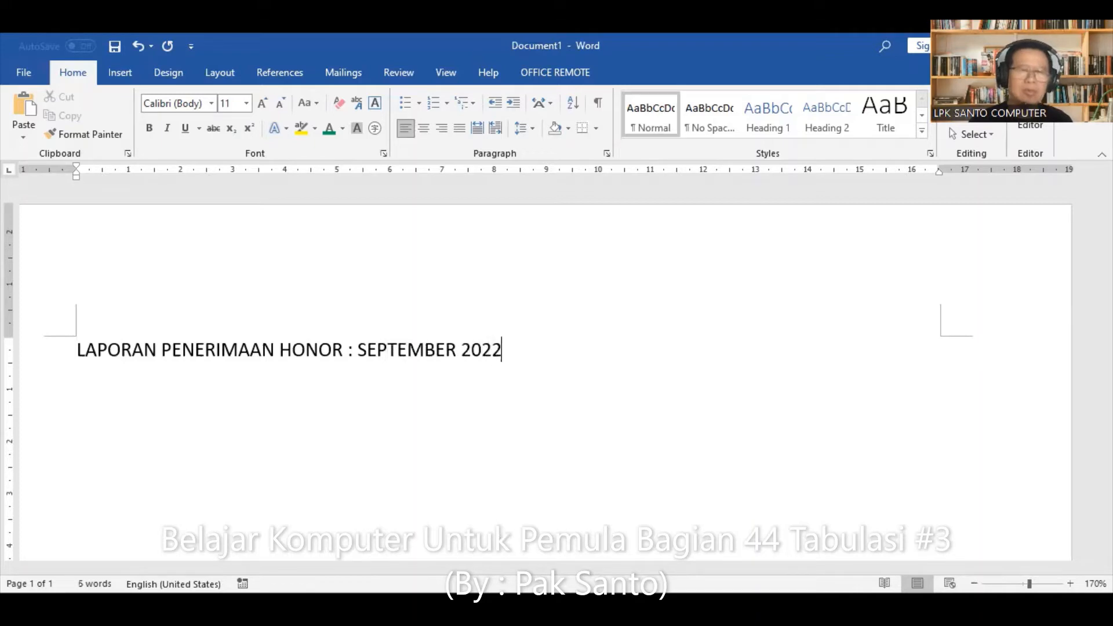
pyautogui.click(358, 350)
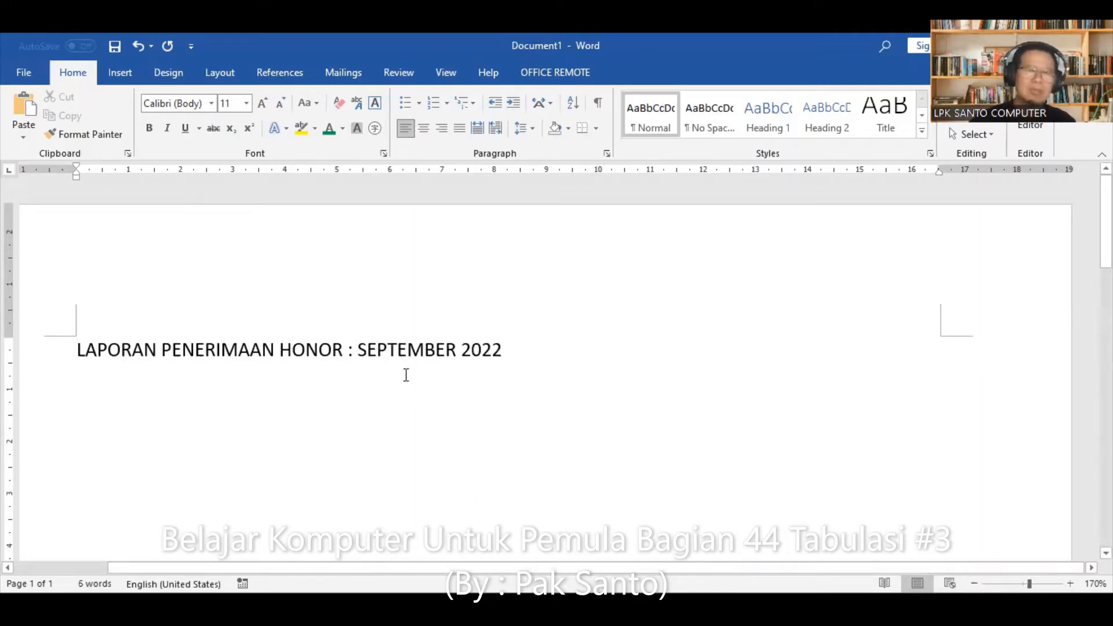
pyautogui.write('9')
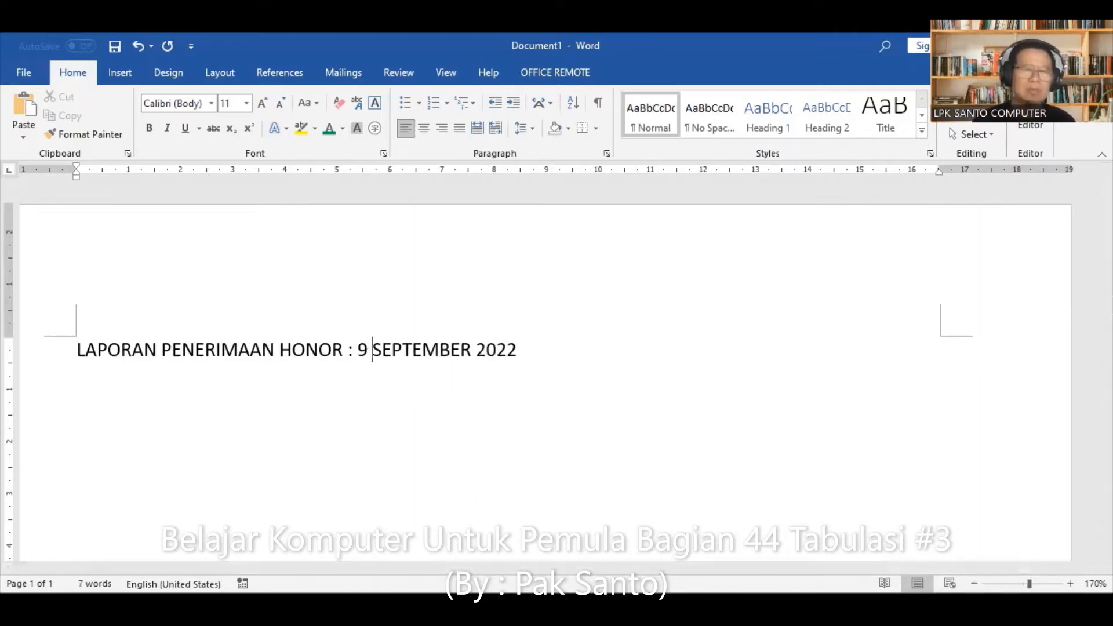
# Center the report title and format it as bold and underlined.
pyautogui.click(52, 358)
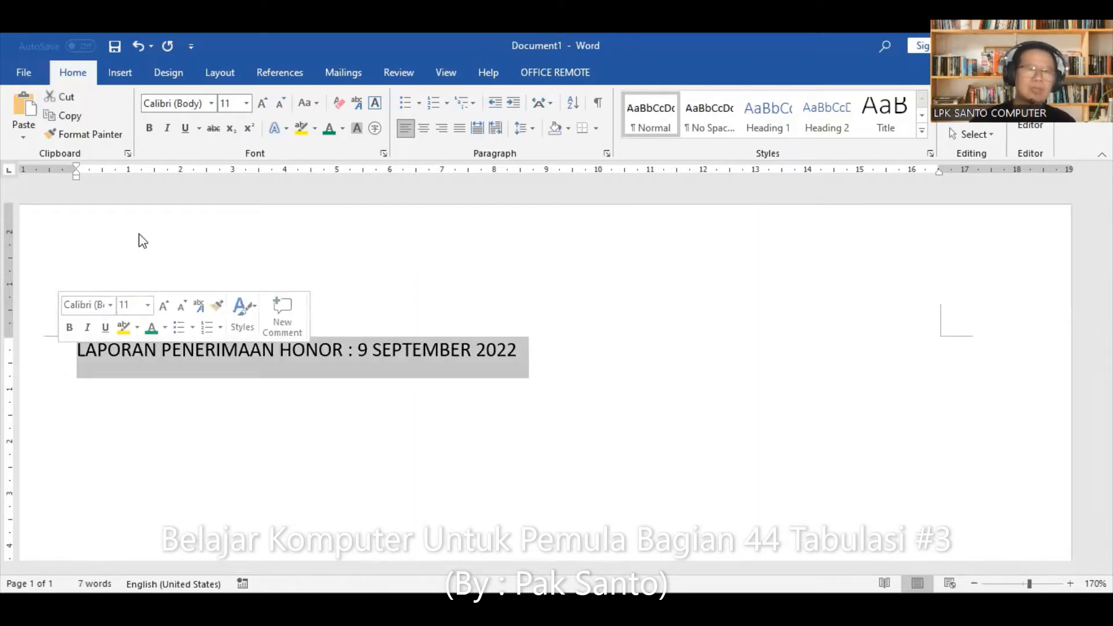
pyautogui.click(424, 127)
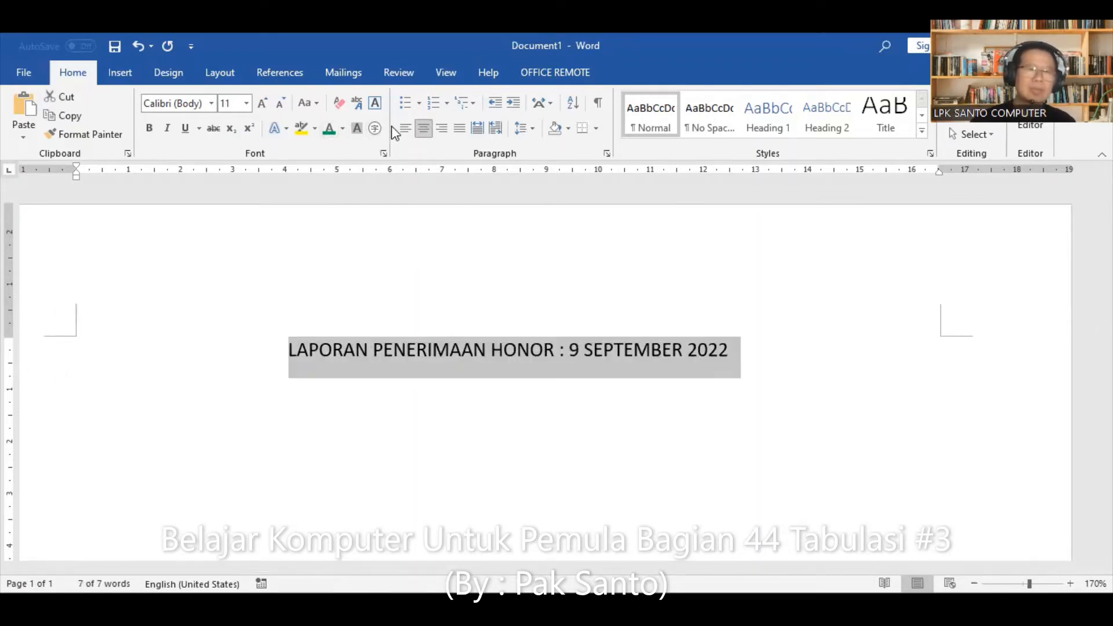
pyautogui.click(149, 128)
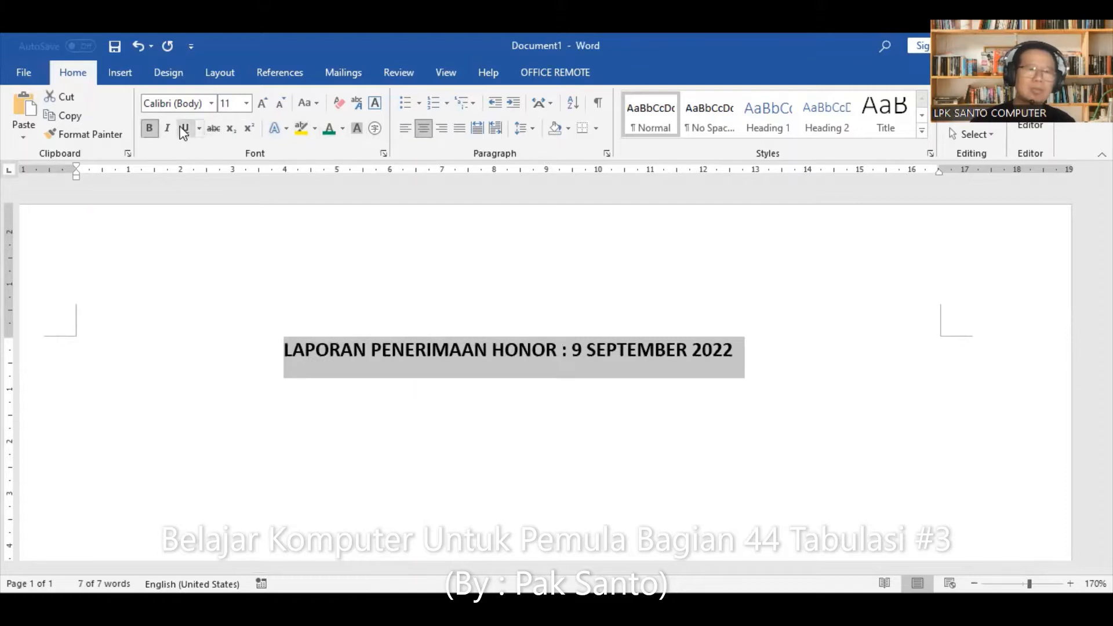
pyautogui.click(183, 128)
pyautogui.click(748, 377)
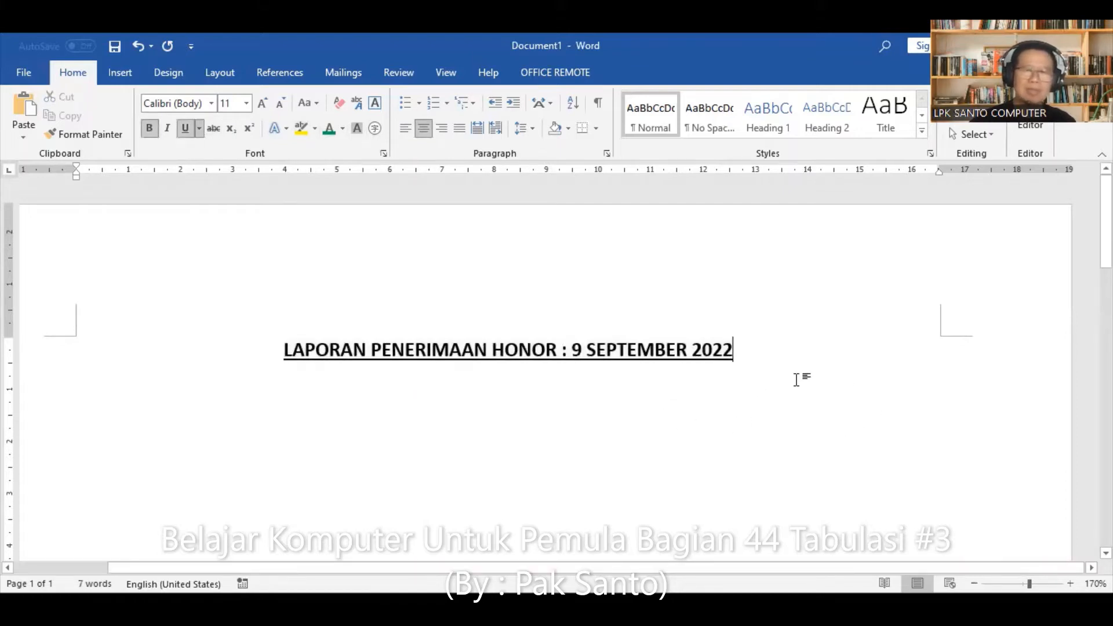
# Start a new paragraph below the title and set its alignment to justified.
pyautogui.press('Return')
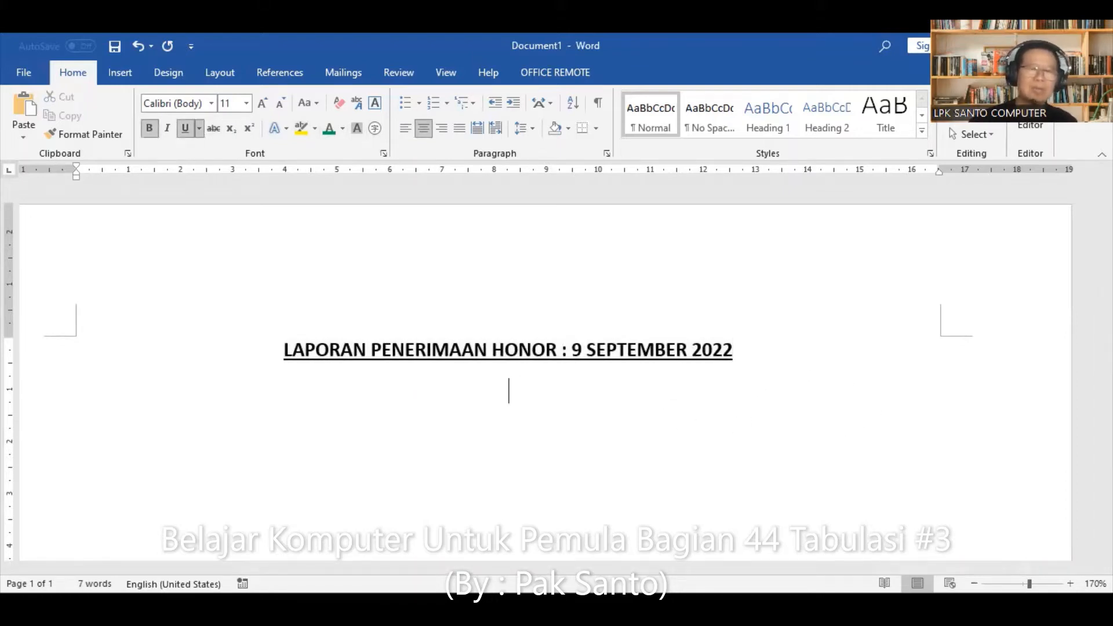
pyautogui.click(405, 128)
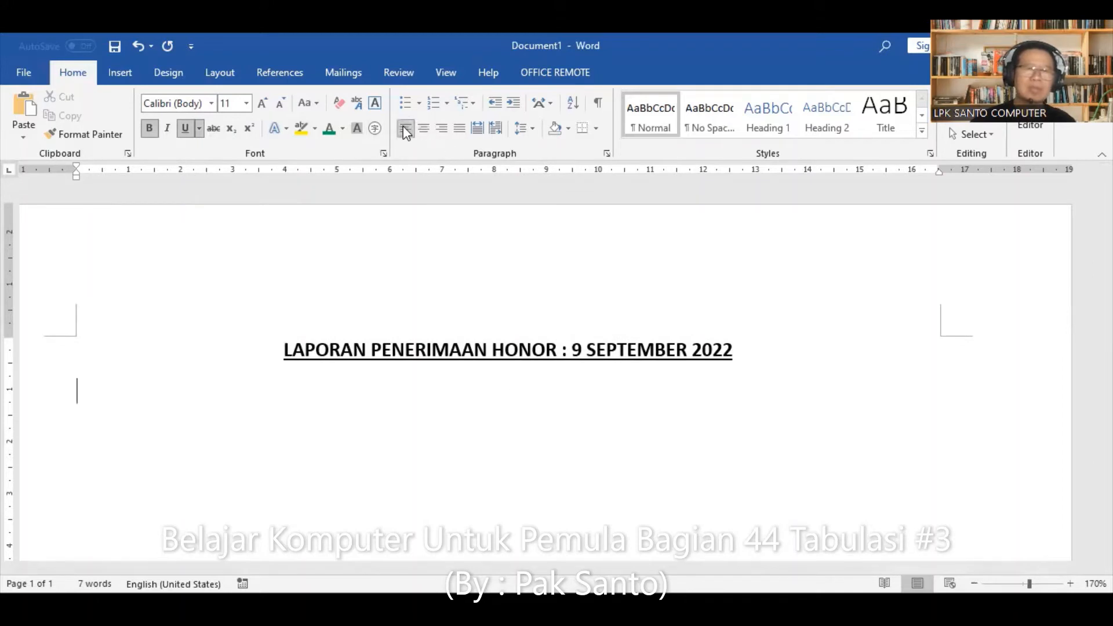
pyautogui.click(459, 128)
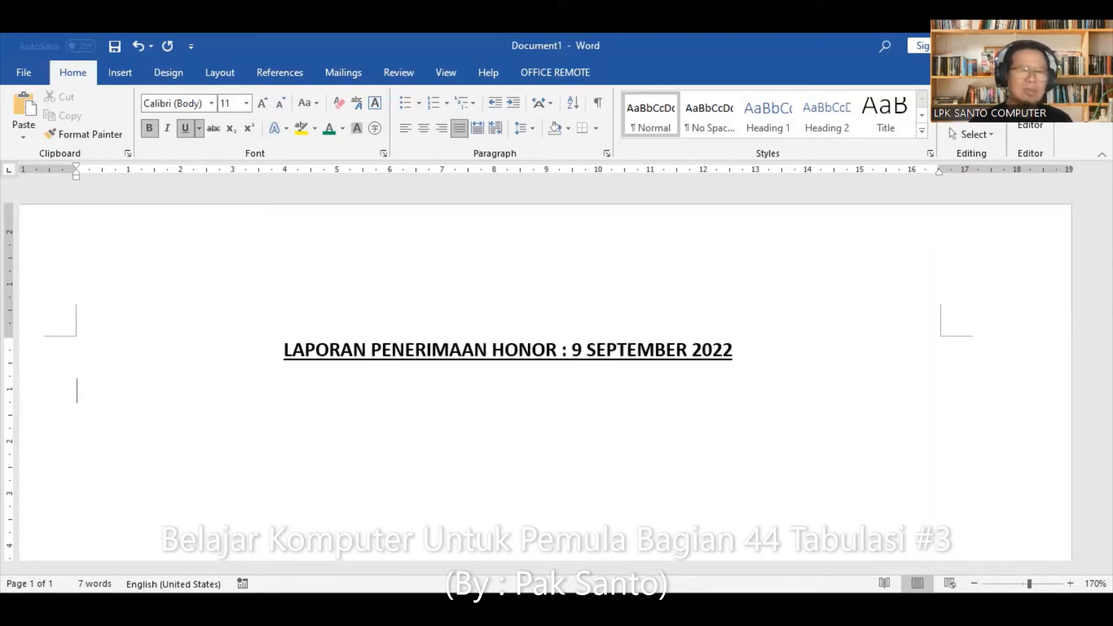
pyautogui.write('1')
pyautogui.press('Tab')
pyautogui.press('BackSpace')
pyautogui.press('BackSpace')
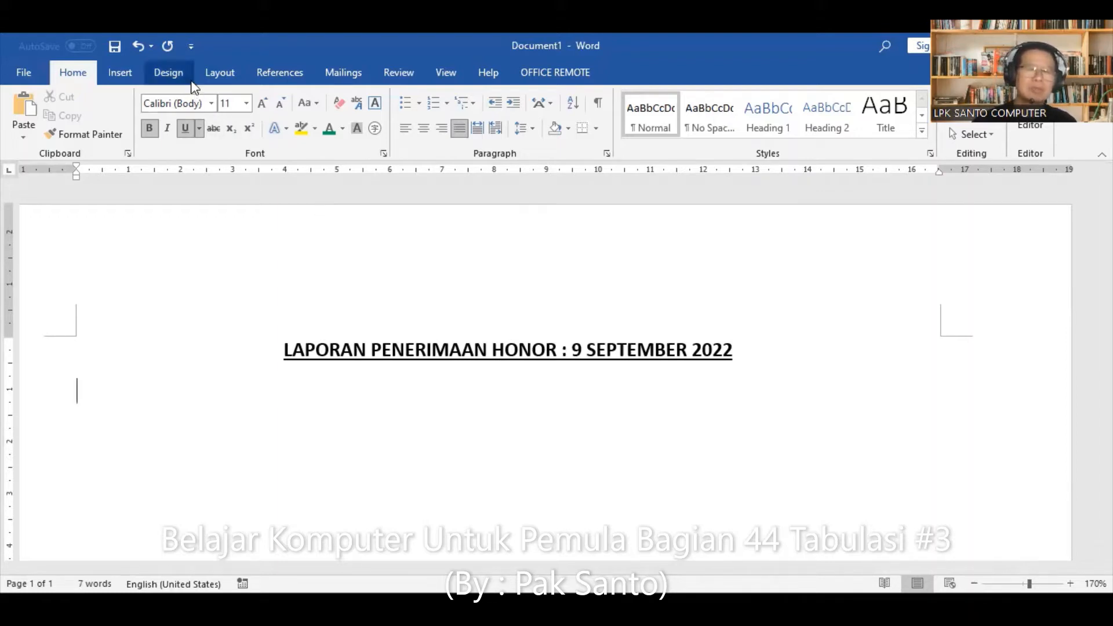
# Turn off underlining for the line below the title and enter the numbers 1 to 6 separated by default tabs.
pyautogui.click(183, 133)
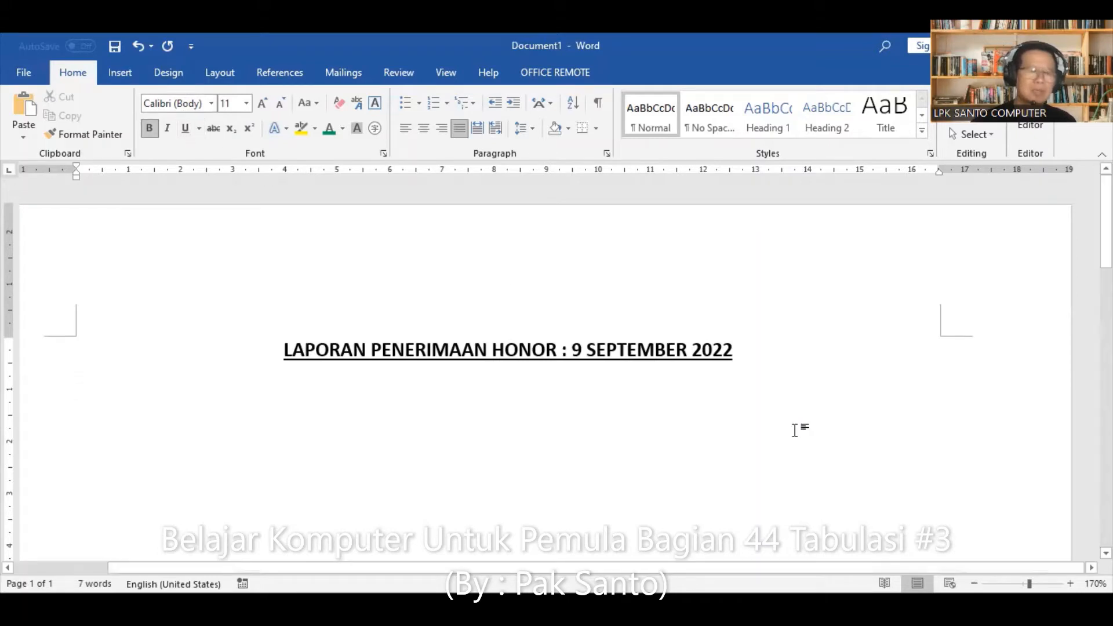
pyautogui.write('1')
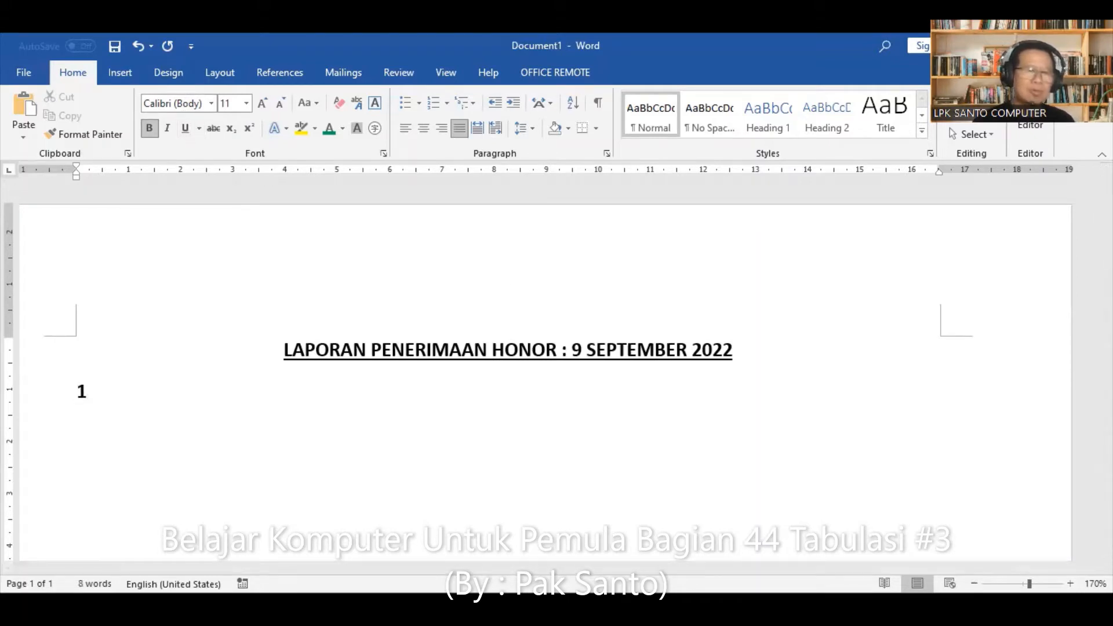
pyautogui.press('Tab')
pyautogui.write('2\t3')
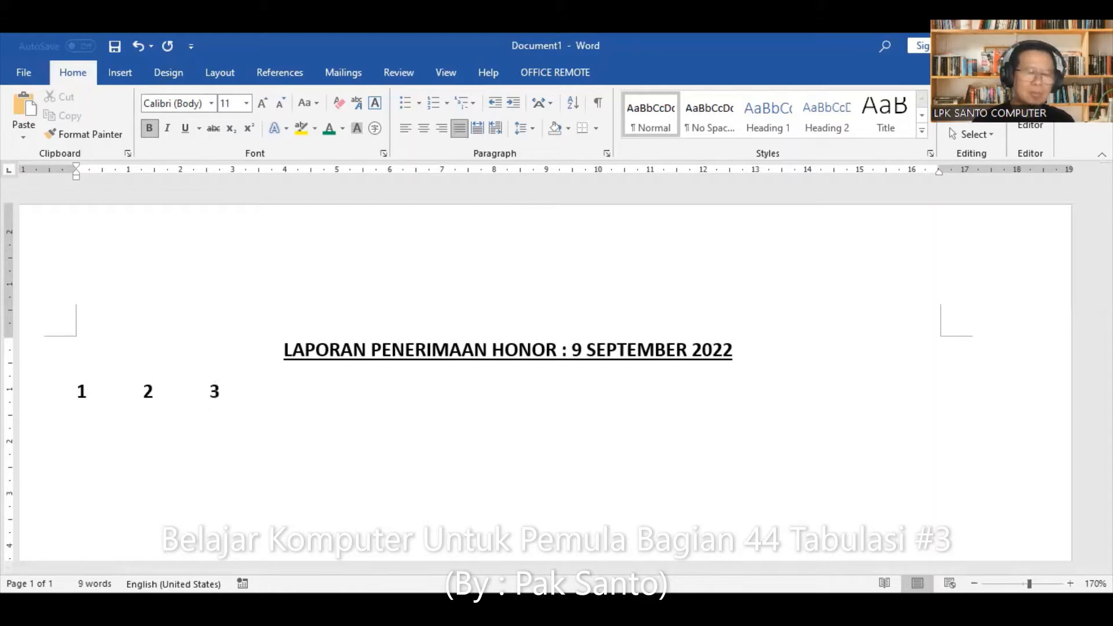
pyautogui.press('Tab')
pyautogui.write('4')
pyautogui.press('Tab')
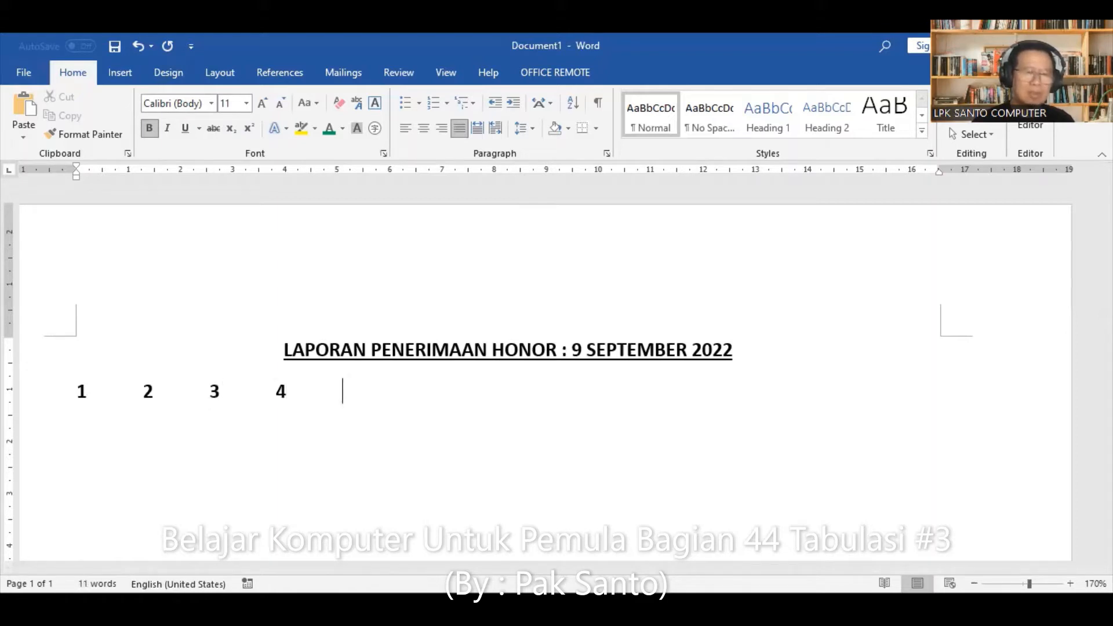
pyautogui.write('5')
pyautogui.press('Tab')
pyautogui.write('5')
pyautogui.press('Tab')
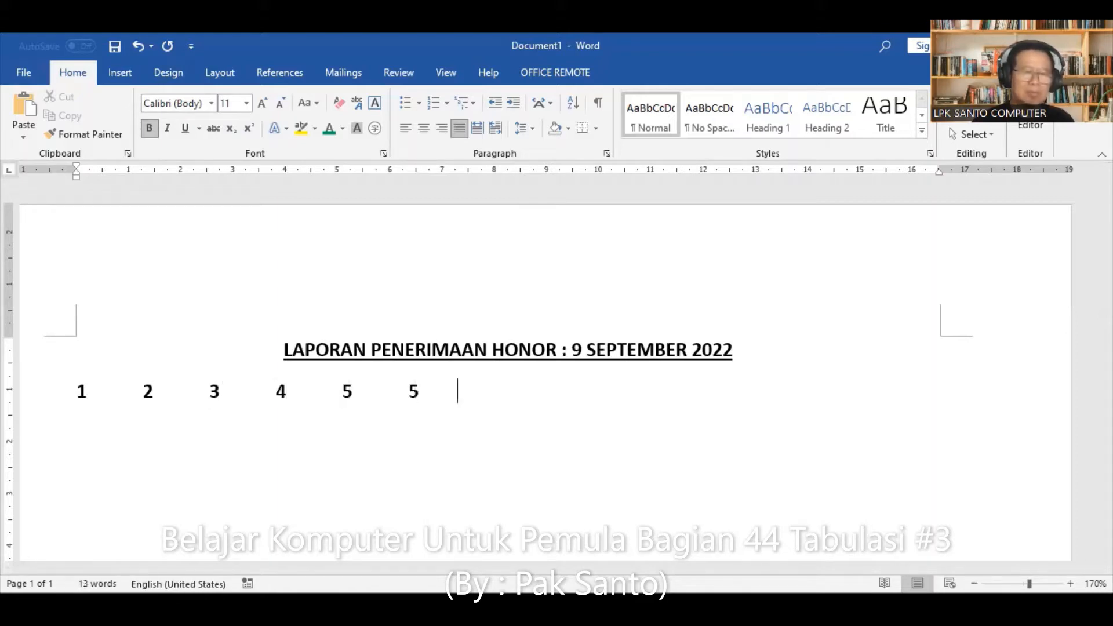
pyautogui.press('BackSpace')
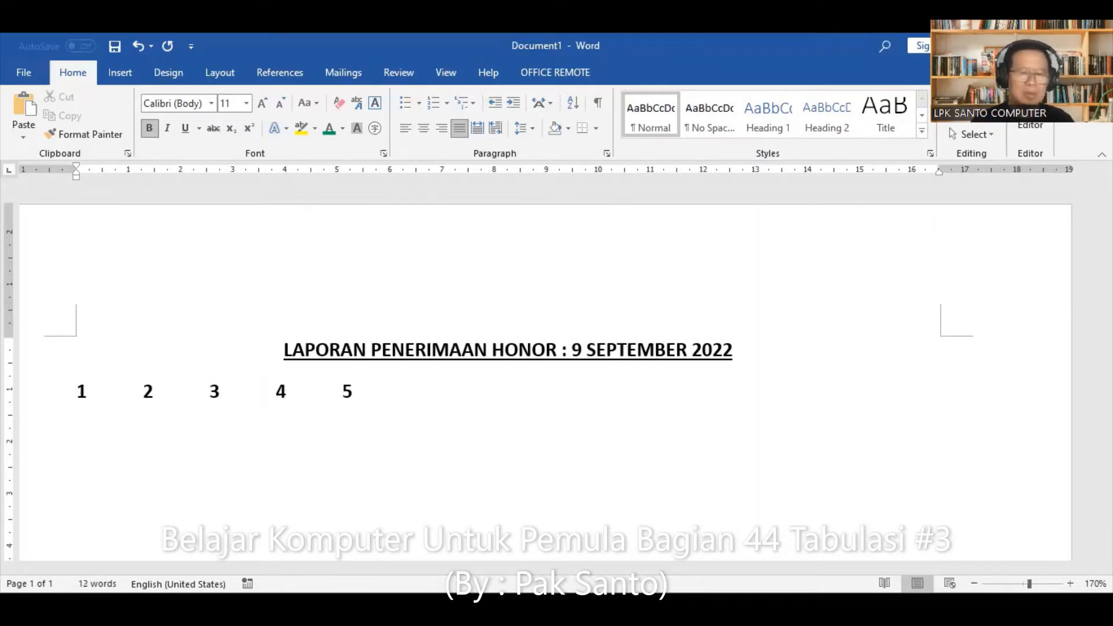
pyautogui.write('6\t')
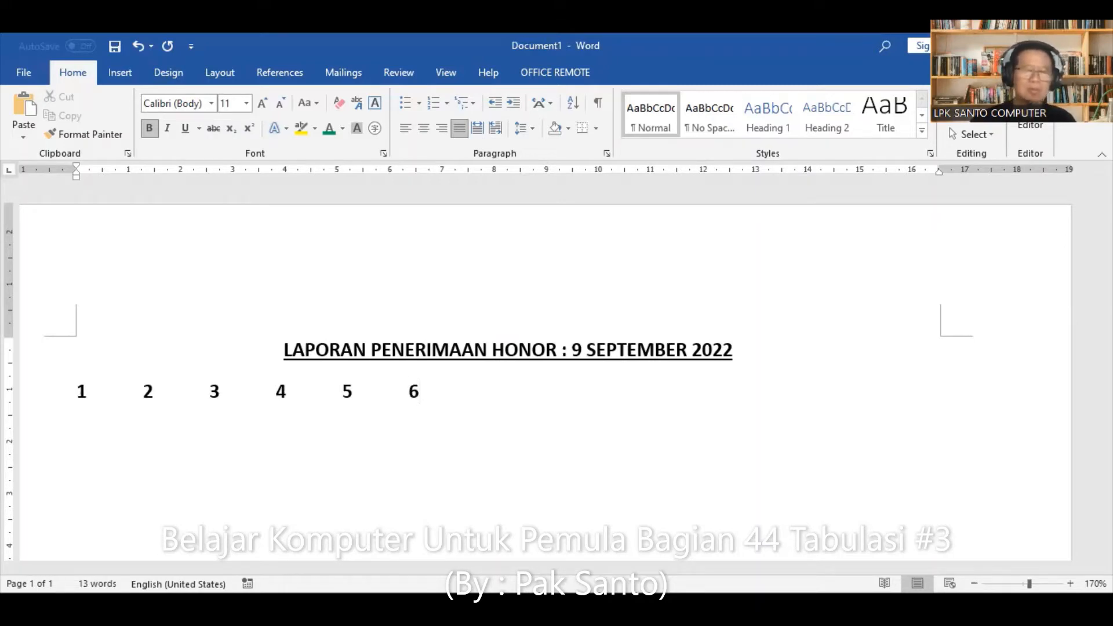
# Continue the tab-separated number row with 7 to 13.
pyautogui.write('7')
pyautogui.press('Tab')
pyautogui.write('8')
pyautogui.press('Tab')
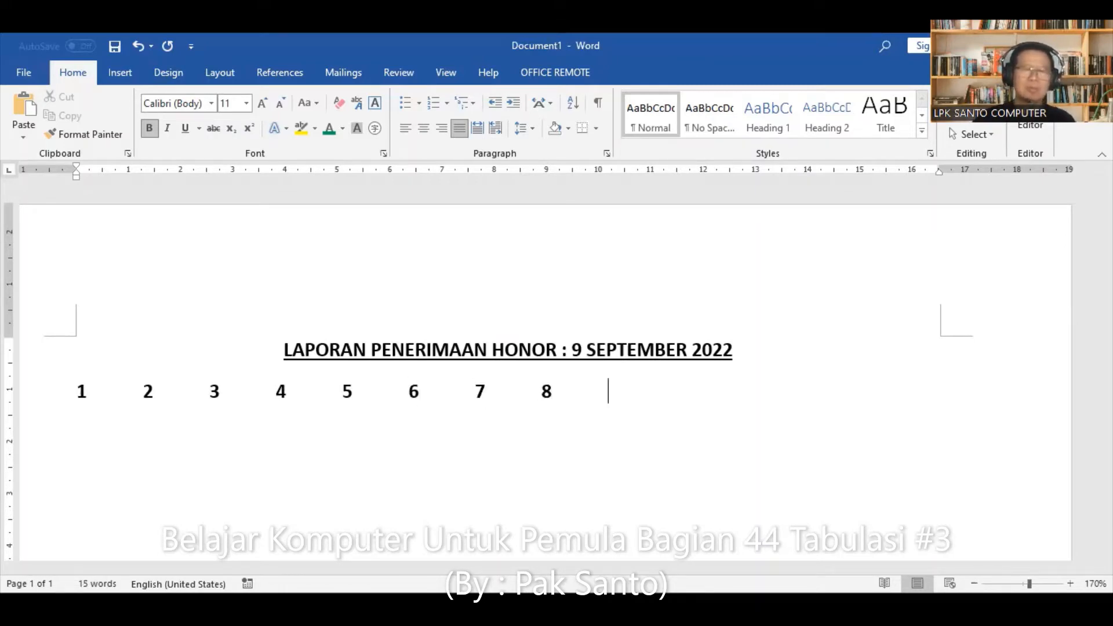
pyautogui.write('9')
pyautogui.press('Tab')
pyautogui.write('10')
pyautogui.press('Tab')
pyautogui.write('11')
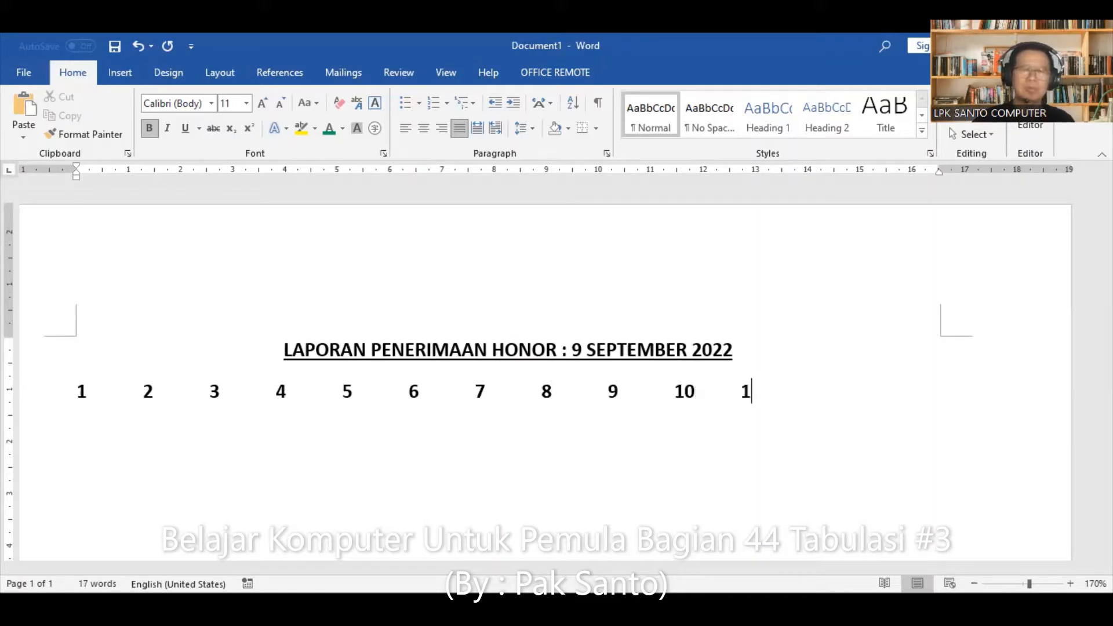
pyautogui.press('Tab')
pyautogui.write('12')
pyautogui.press('Tab')
pyautogui.write('1')
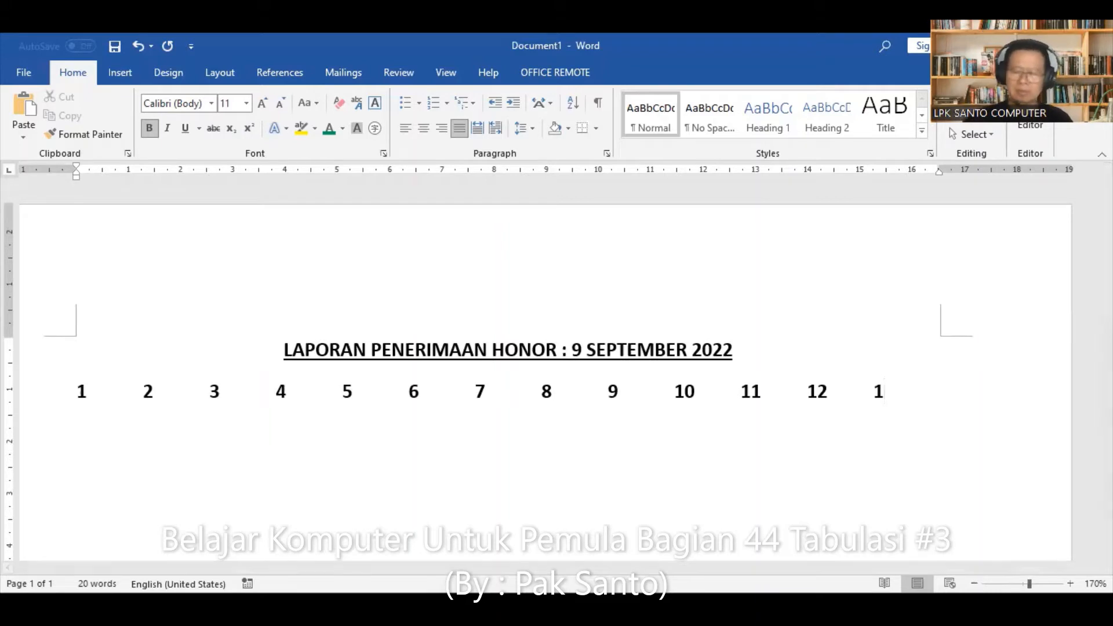
pyautogui.write('3')
pyautogui.press('Tab')
pyautogui.press('Tab')
pyautogui.write('1')
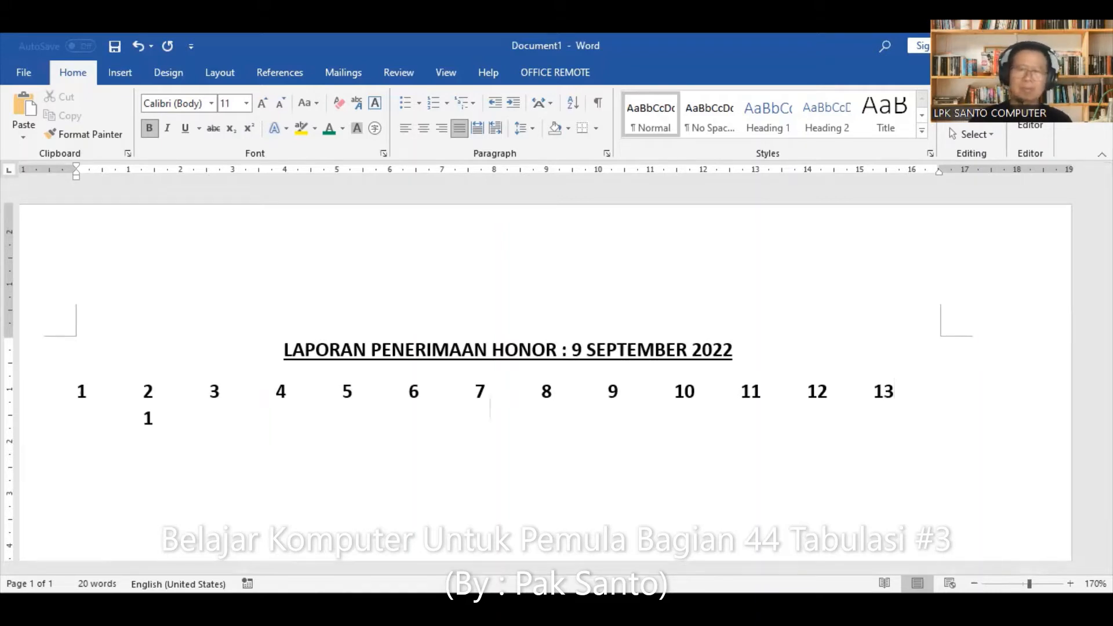
pyautogui.press('BackSpace')
pyautogui.press('BackSpace')
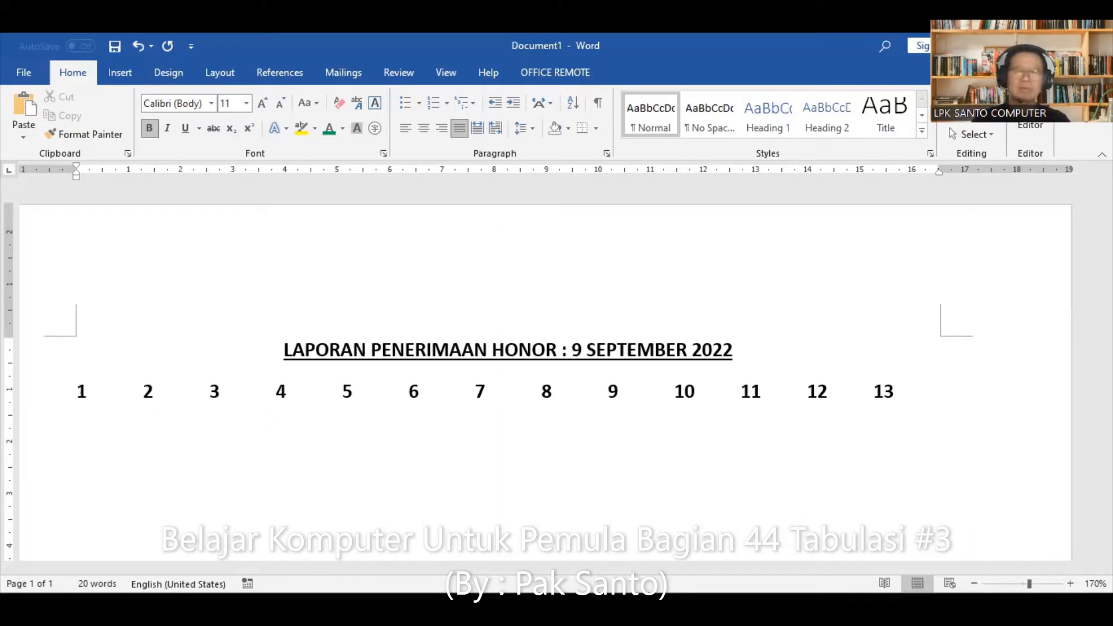
# Add the column heading "No. Urut" on a new line below the number row, followed by a tab.
pyautogui.press('Return')
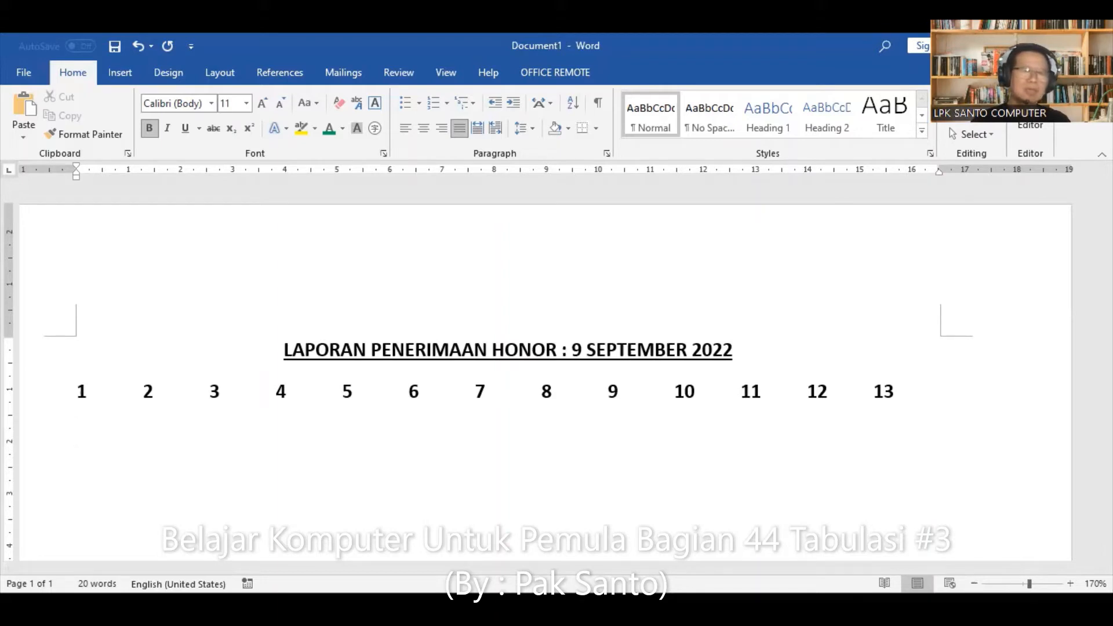
pyautogui.write('N')
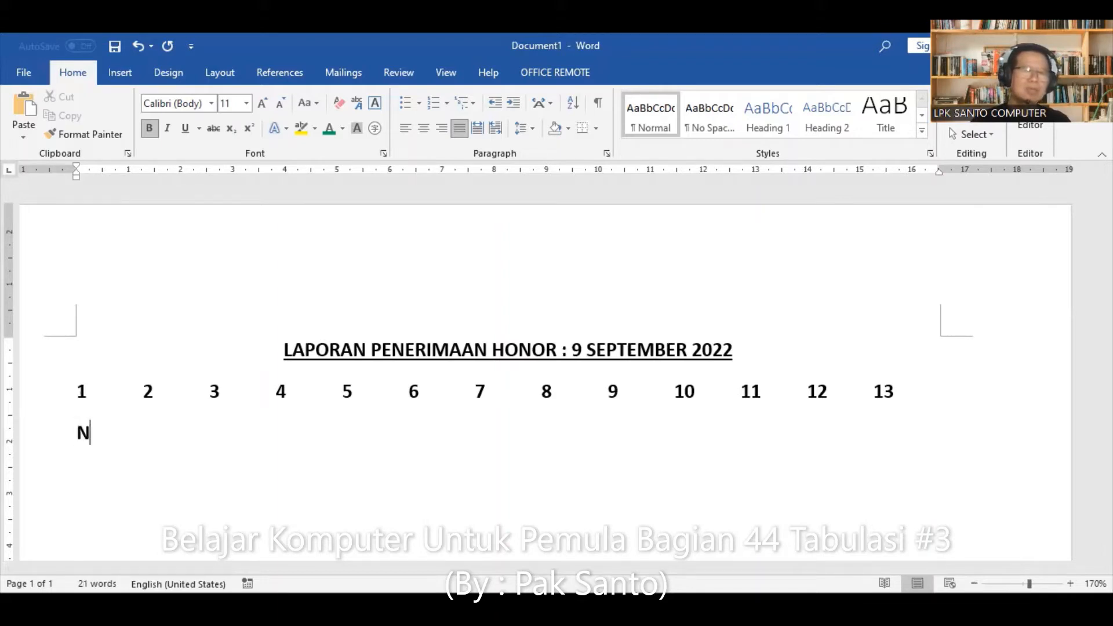
pyautogui.write('o. Urut')
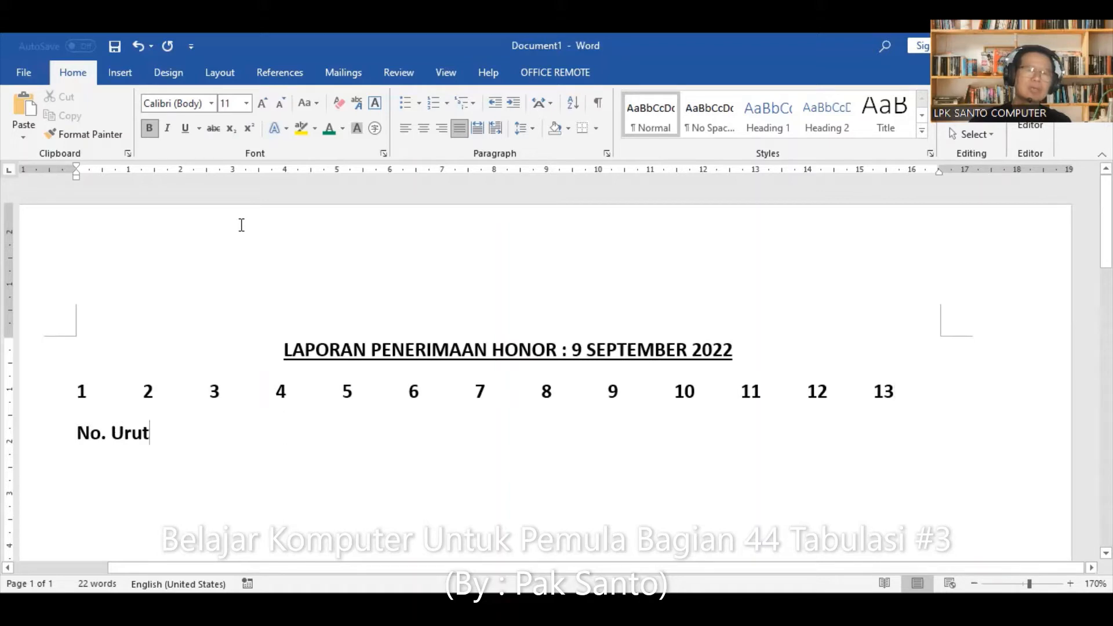
pyautogui.press('Tab')
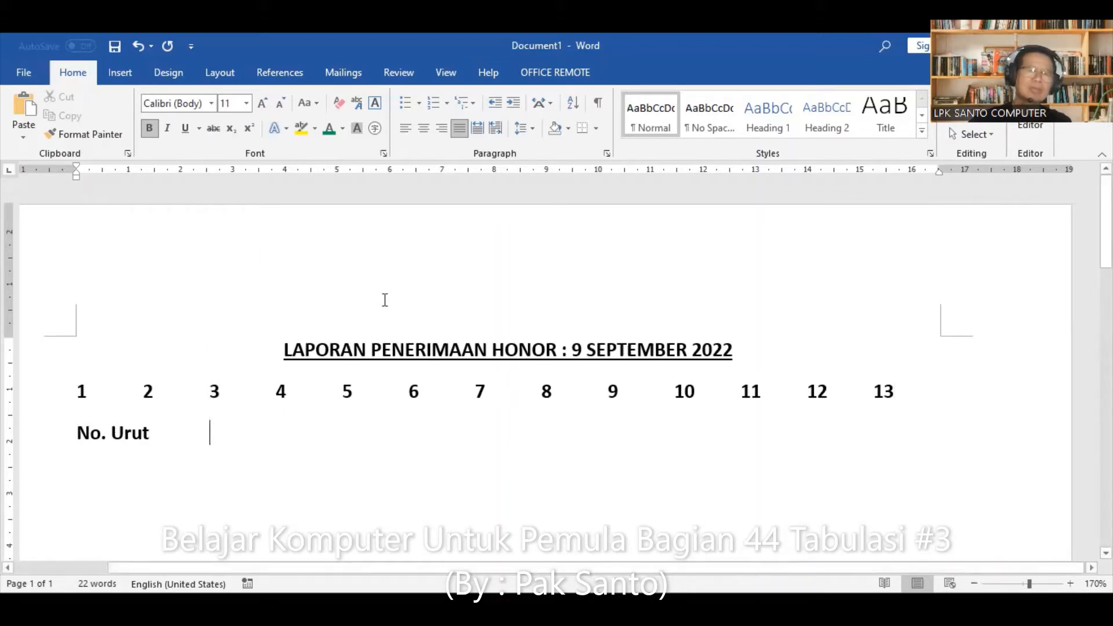
pyautogui.scroll(-4, 671, 385)
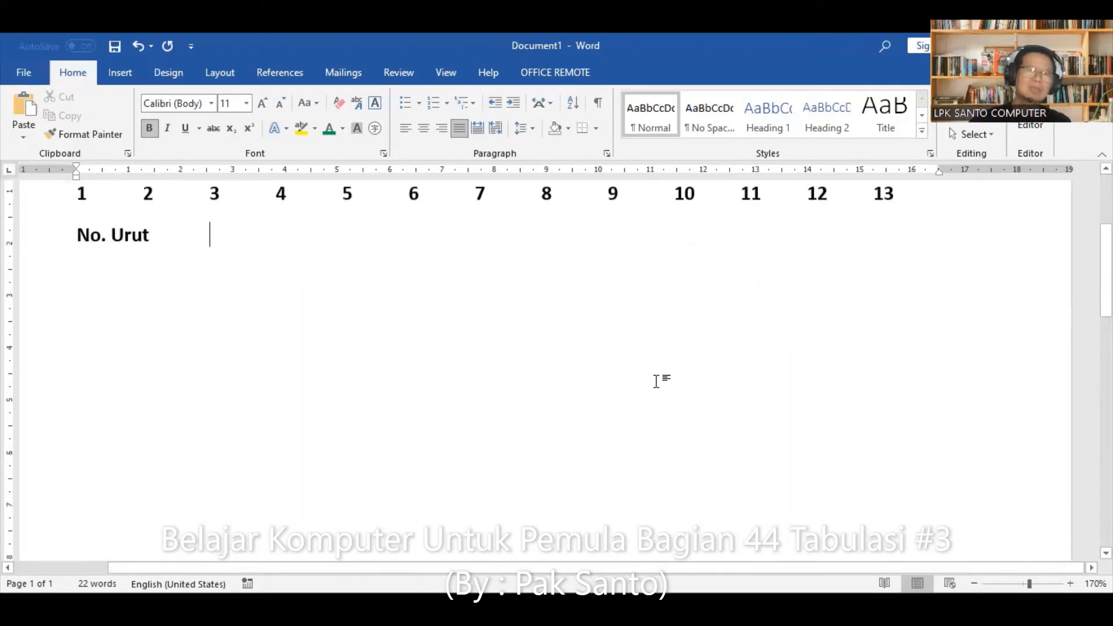
pyautogui.scroll(-2, 643, 371)
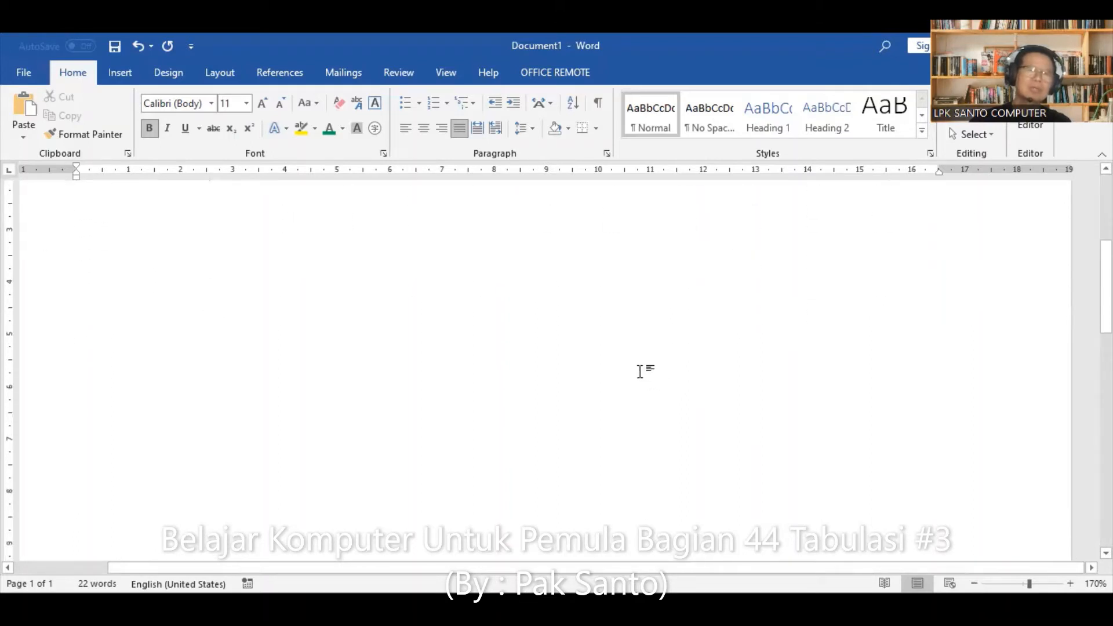
pyautogui.scroll(3, 642, 369)
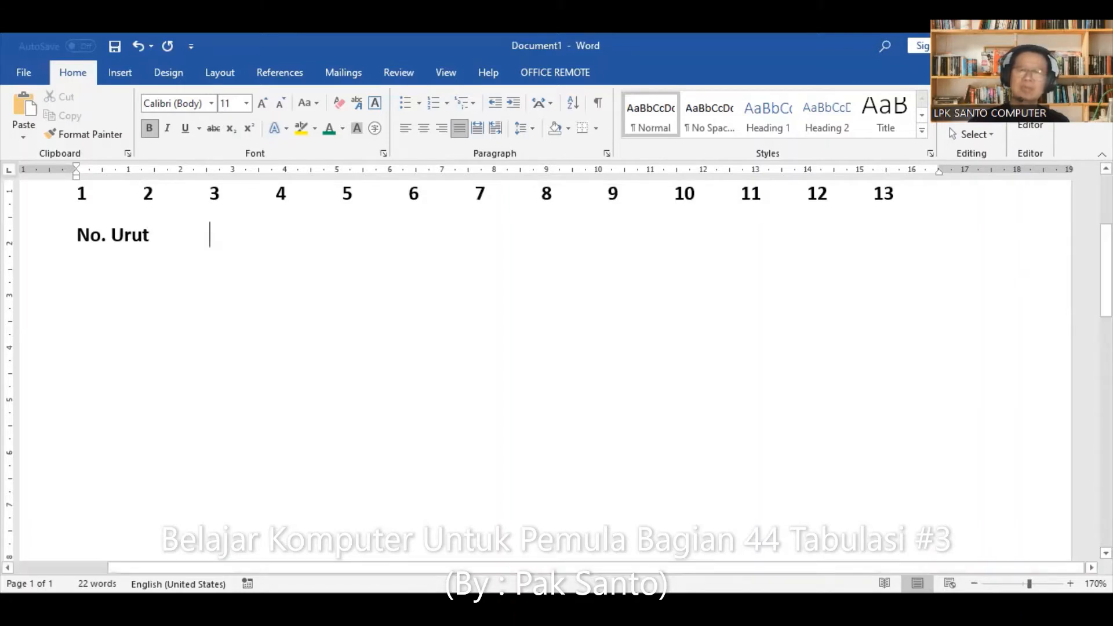
# Set a left tab stop at about 2.75 cm on the heading line and enter the column heading "NAMA" there.
pyautogui.scroll(-1, 545, 371)
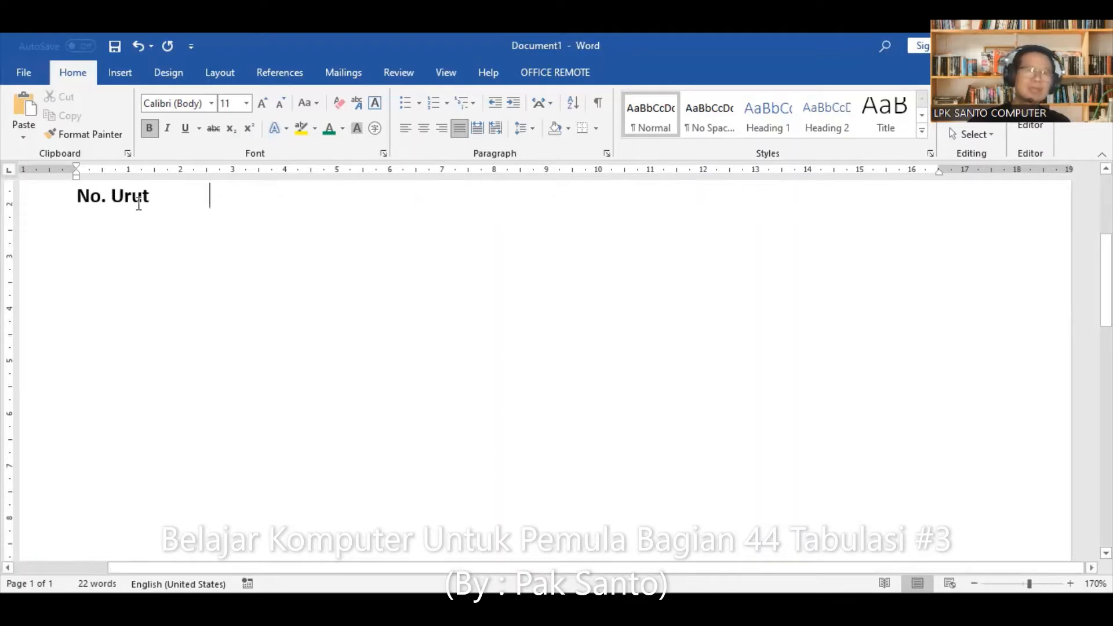
pyautogui.scroll(1, 331, 226)
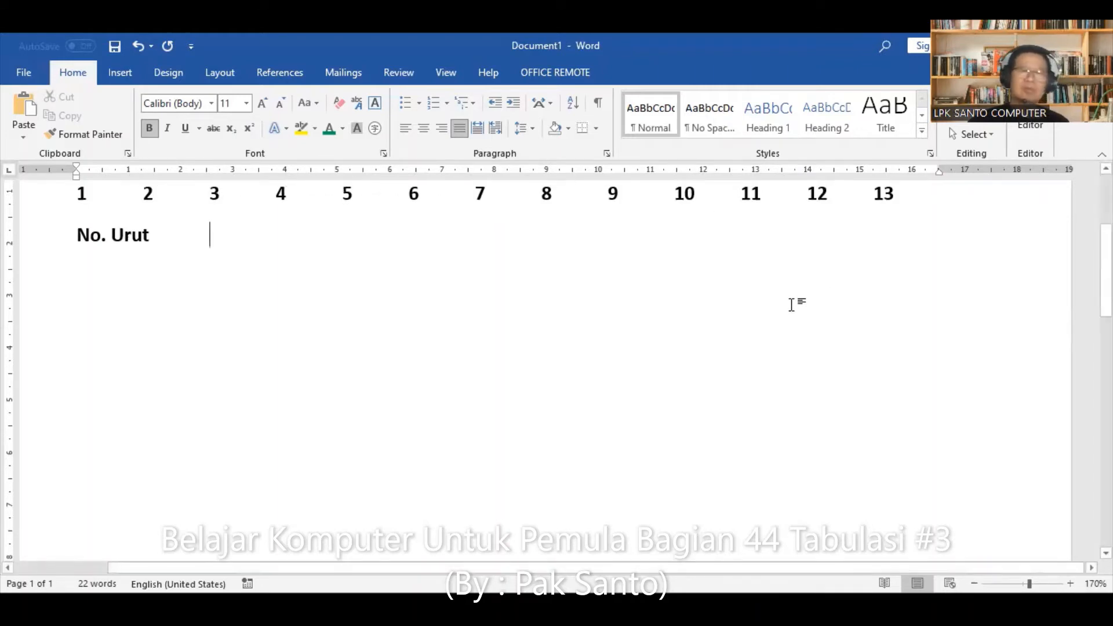
pyautogui.click(216, 177)
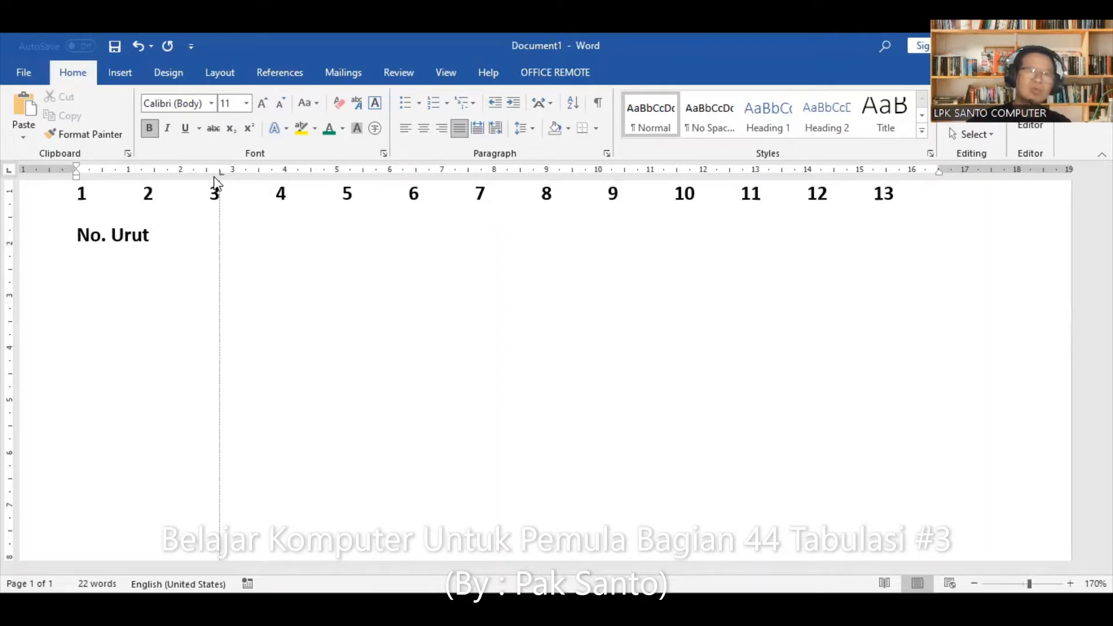
pyautogui.press('Tab')
pyautogui.write('a')
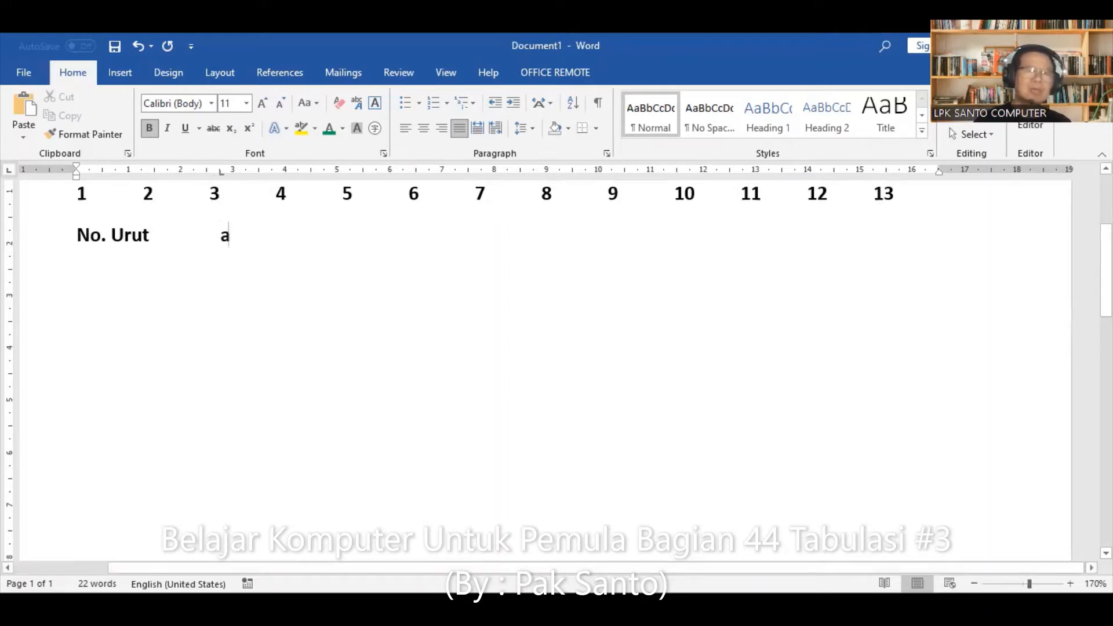
pyautogui.press('BackSpace')
pyautogui.write('NAMA')
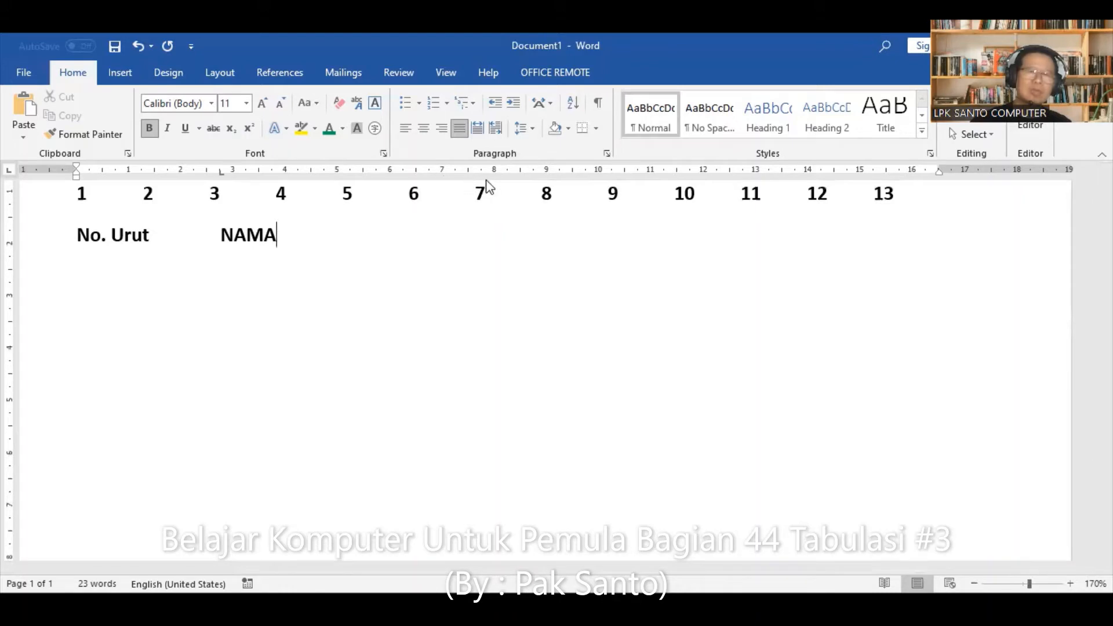
# Add a left tab stop at about 7 cm on the heading line and enter "JUMLAH HARI" at it.
pyautogui.click(444, 177)
pyautogui.press('Tab')
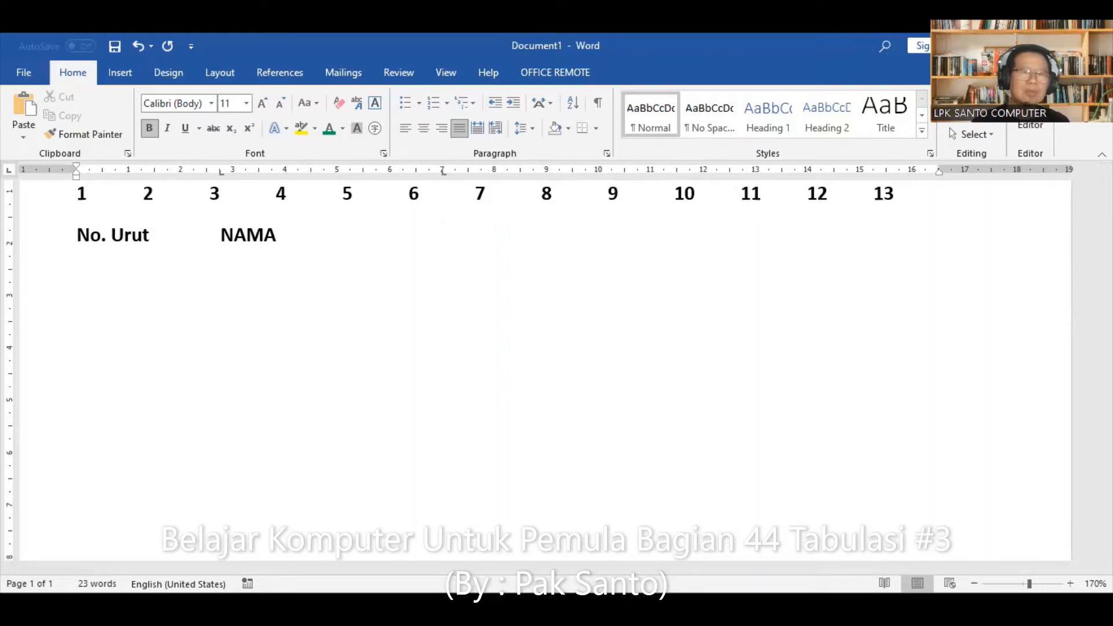
pyautogui.write('H')
pyautogui.press('BackSpace')
pyautogui.write('JUMLA')
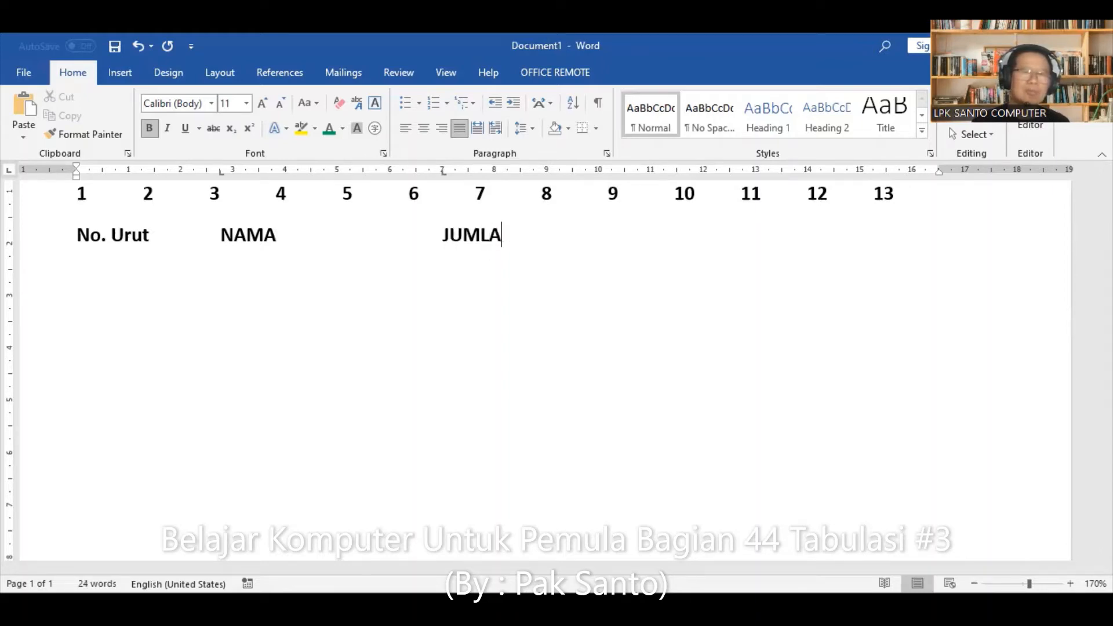
pyautogui.write('H HARI')
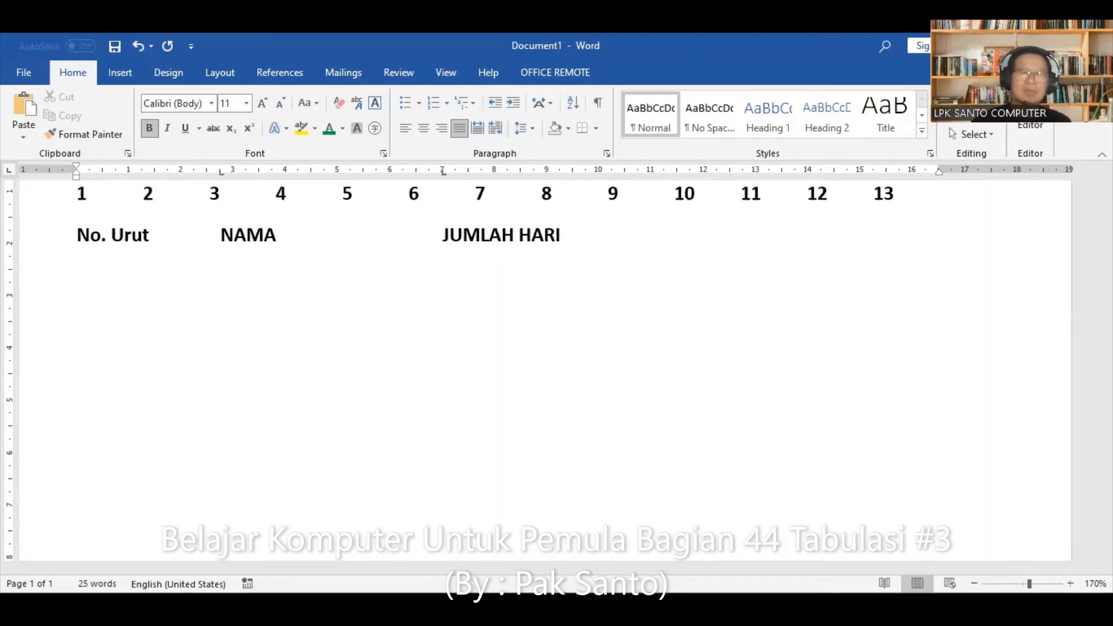
# Add a left tab stop at about 10.25 cm on the heading line and enter "STANDAR" at it.
pyautogui.click(613, 173)
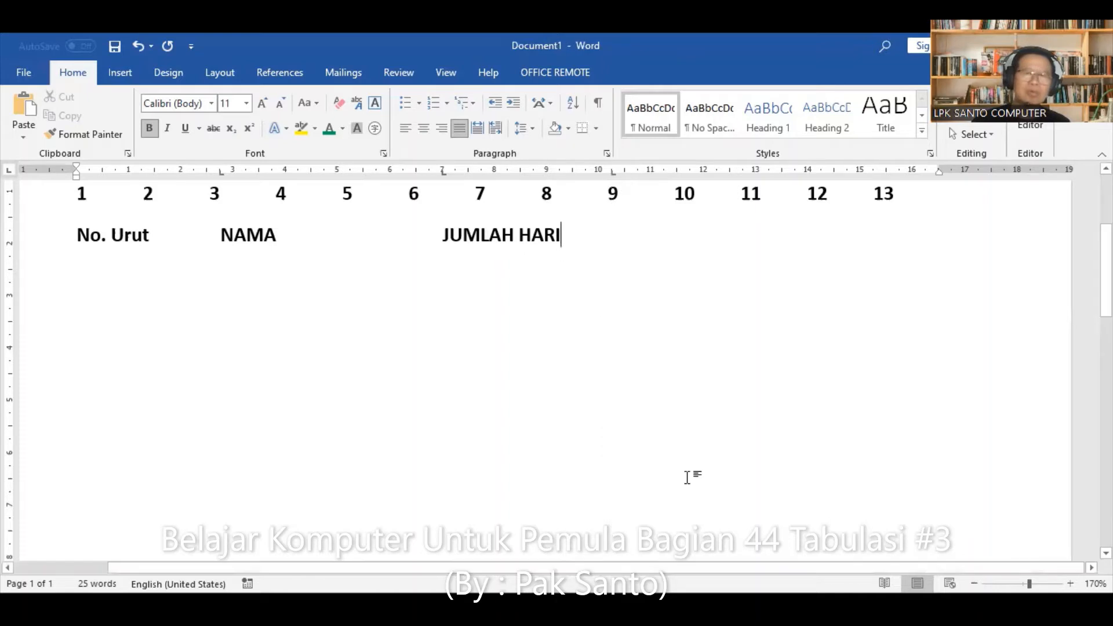
pyautogui.press('Tab')
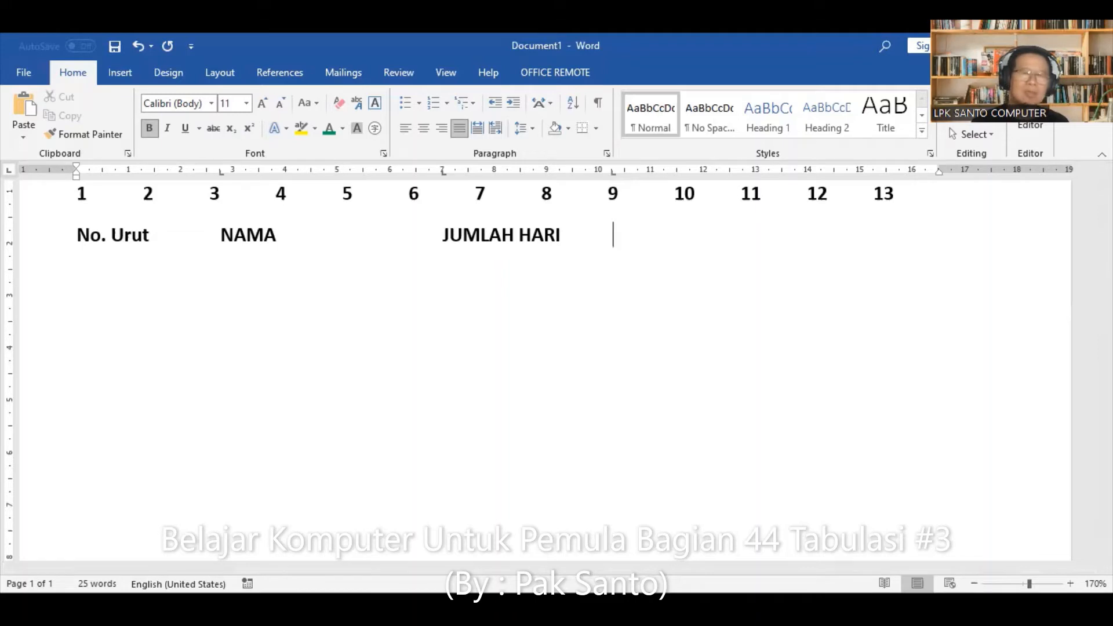
pyautogui.write('STANDAR')
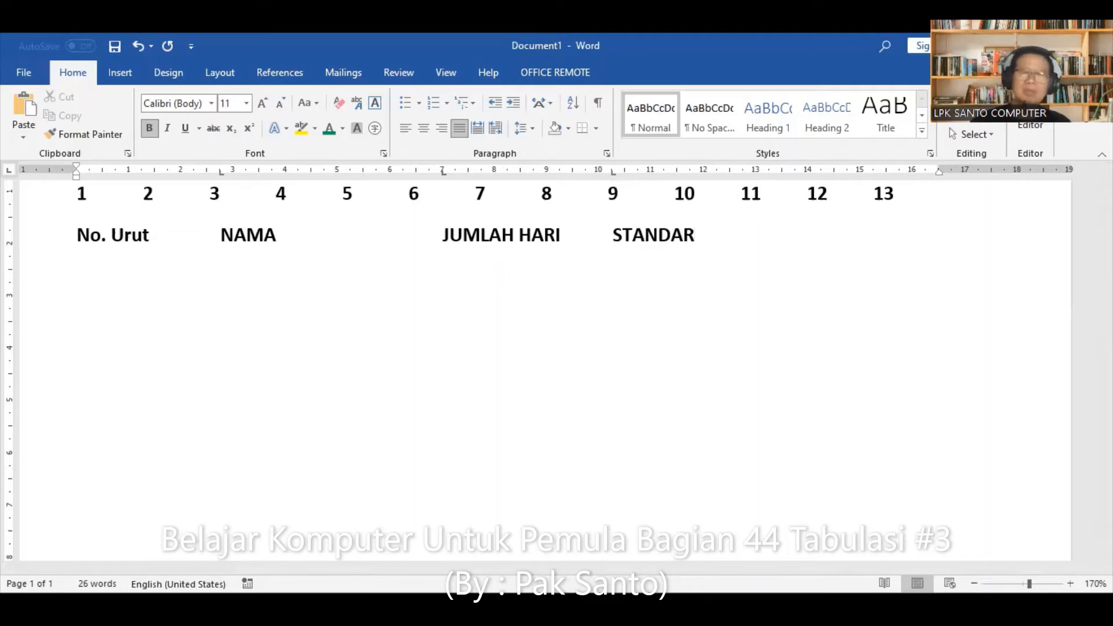
# Enter the last column heading "TOTAL HONOR" at a new left tab stop, adjusting the stop to about 14 cm.
pyautogui.click(818, 180)
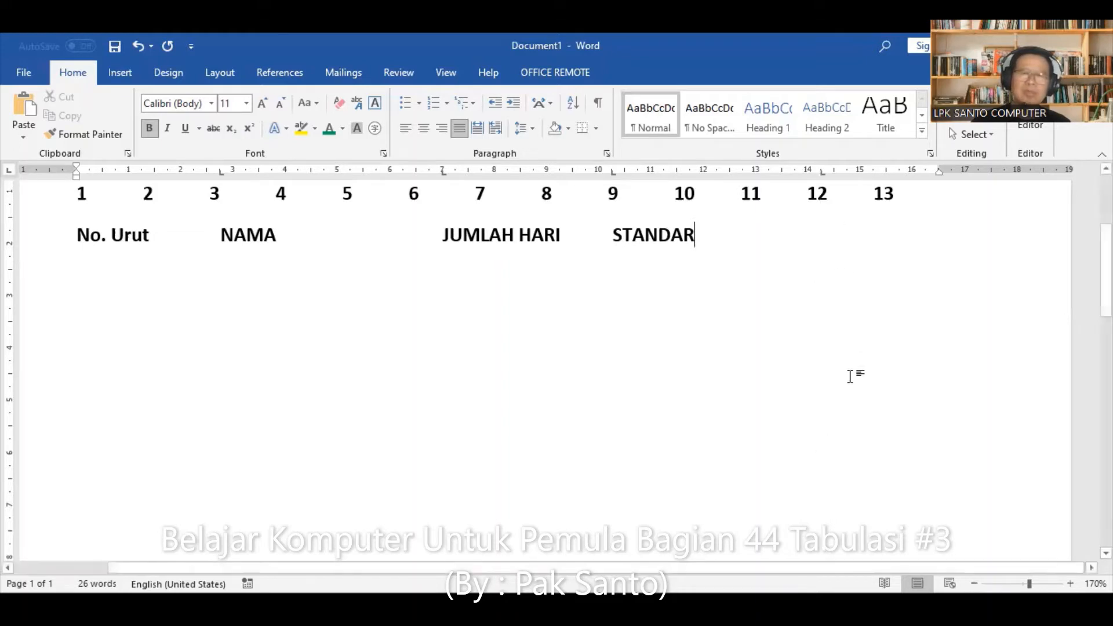
pyautogui.press('Tab')
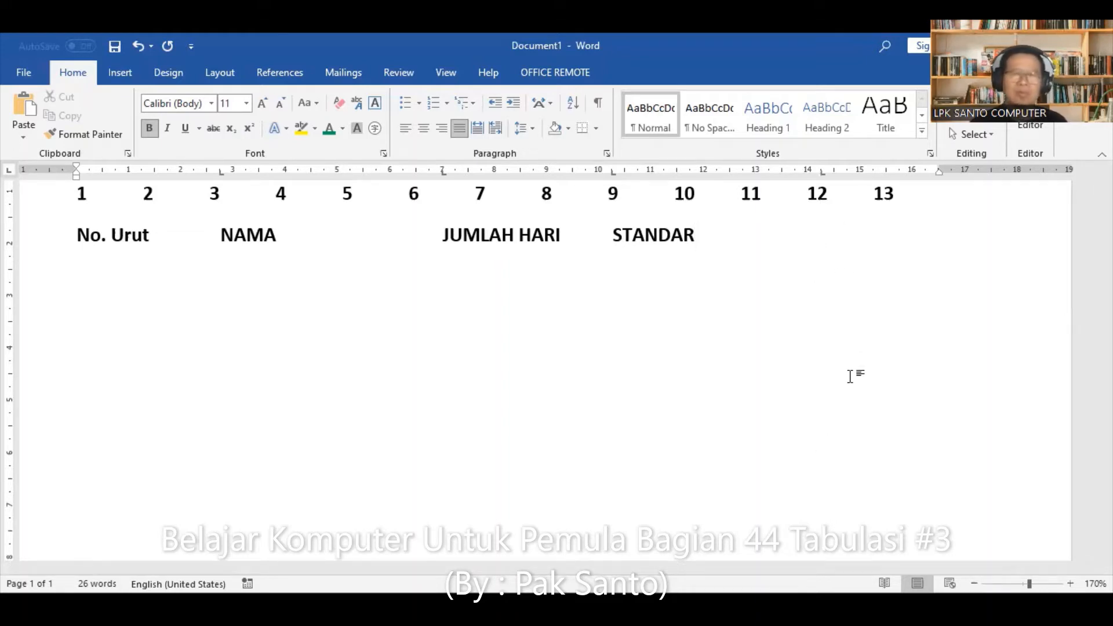
pyautogui.write('TOTA')
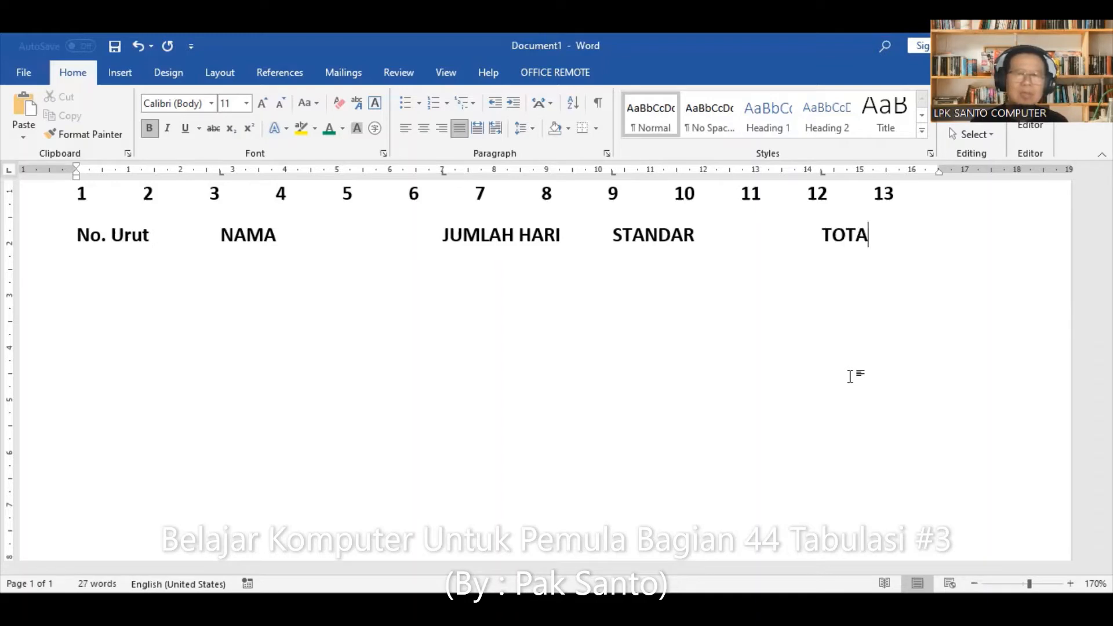
pyautogui.write('L HO')
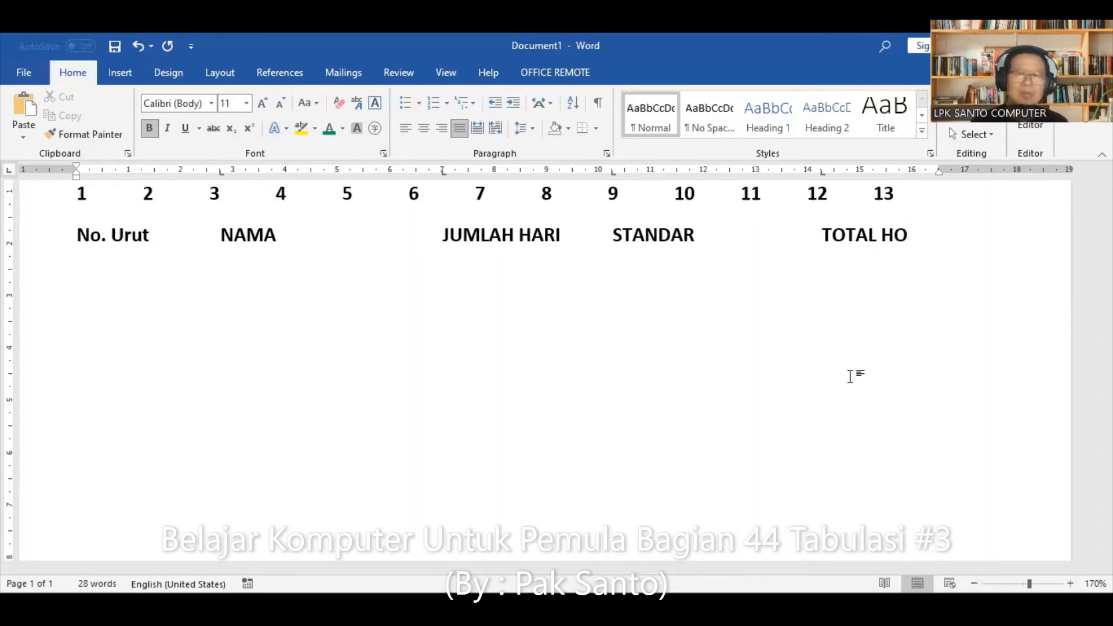
pyautogui.write('NOR')
pyautogui.press('BackSpace')
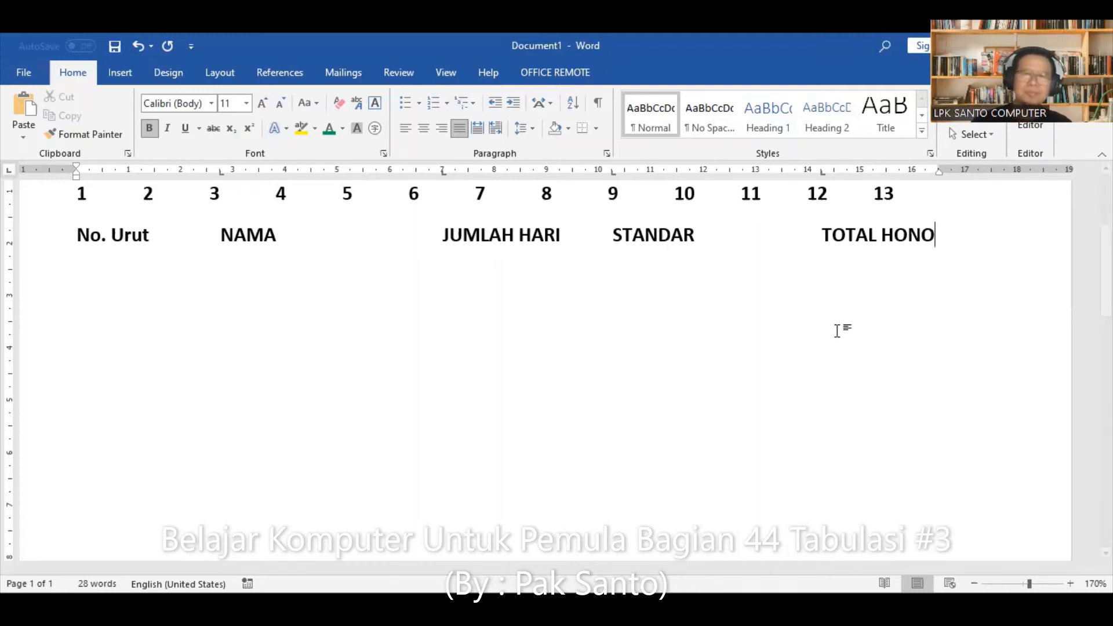
pyautogui.moveTo(820, 178); pyautogui.dragTo(815, 176)
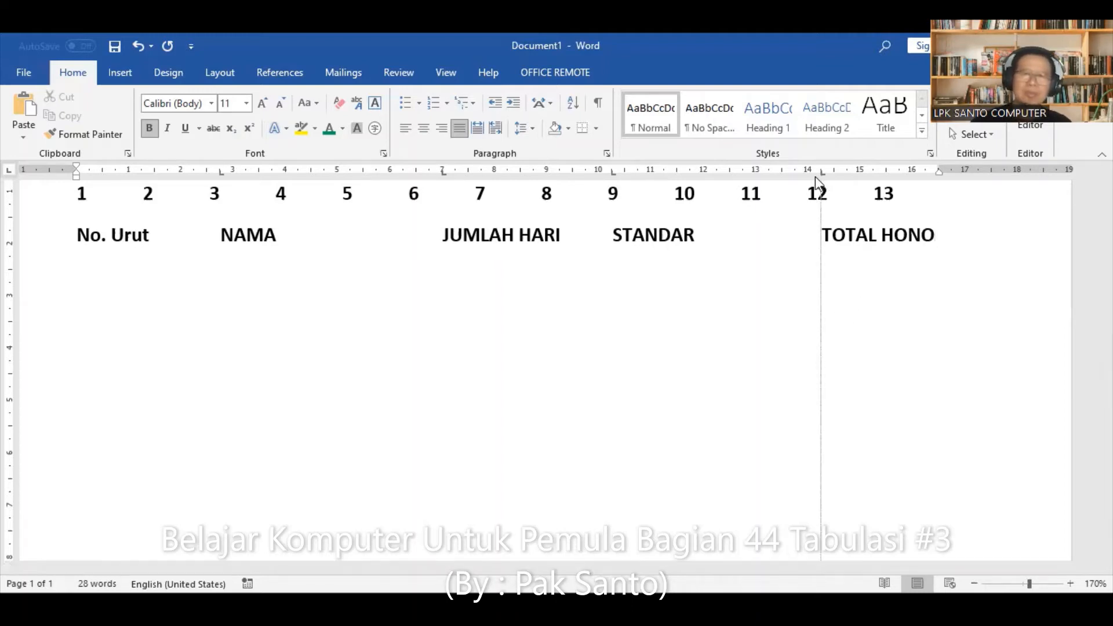
pyautogui.write('R')
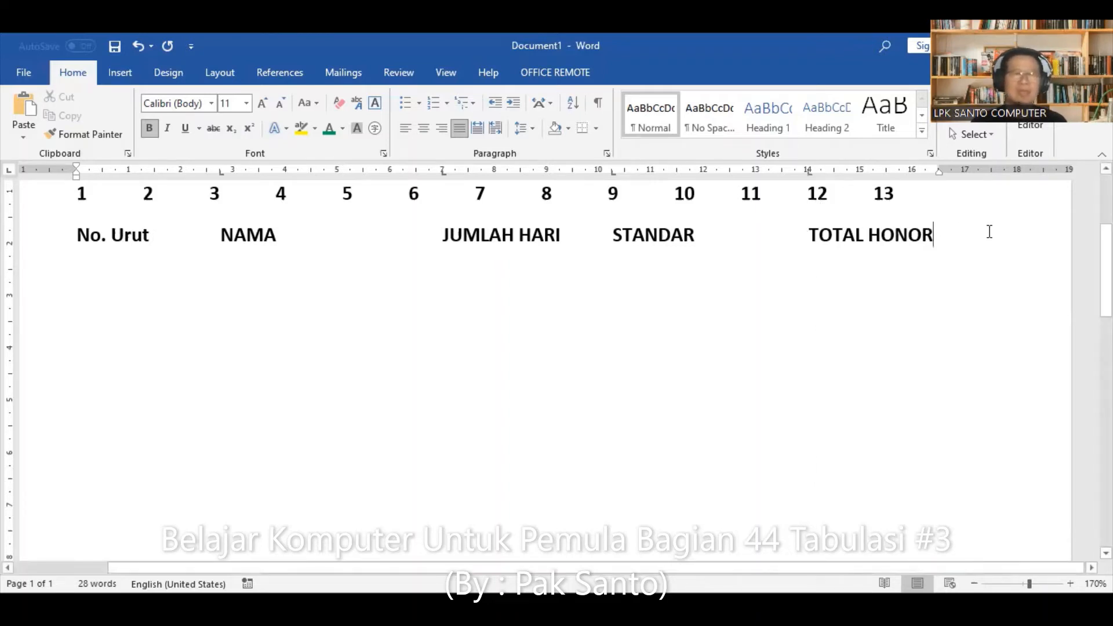
# Add a line below the headings with the column numbers 1 to 5, each aligned to its heading by tabs.
pyautogui.press('Return')
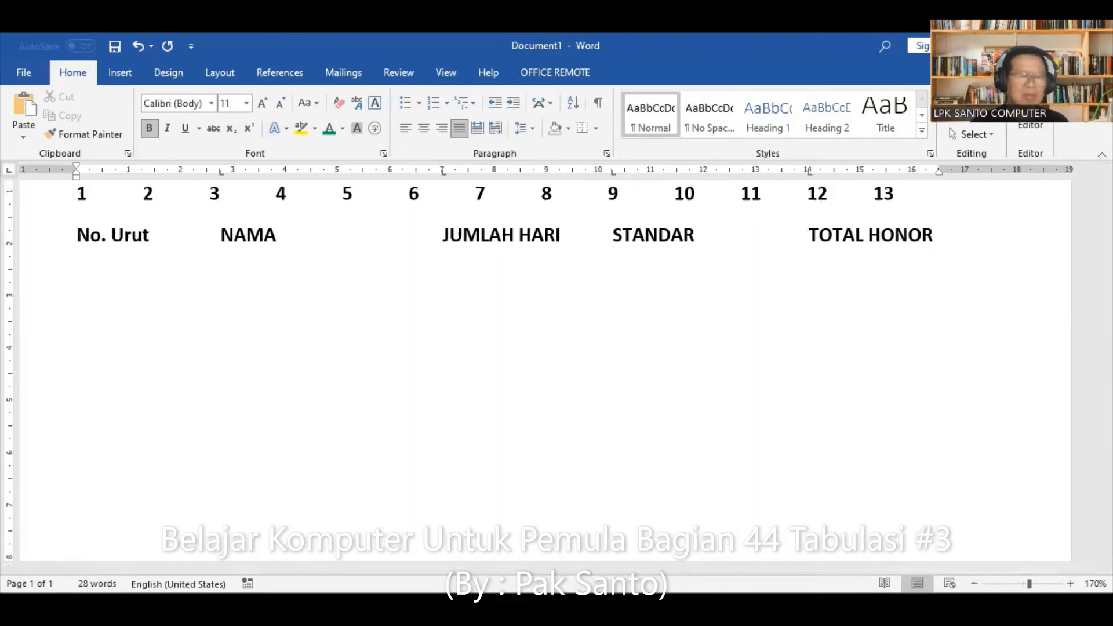
pyautogui.write('1')
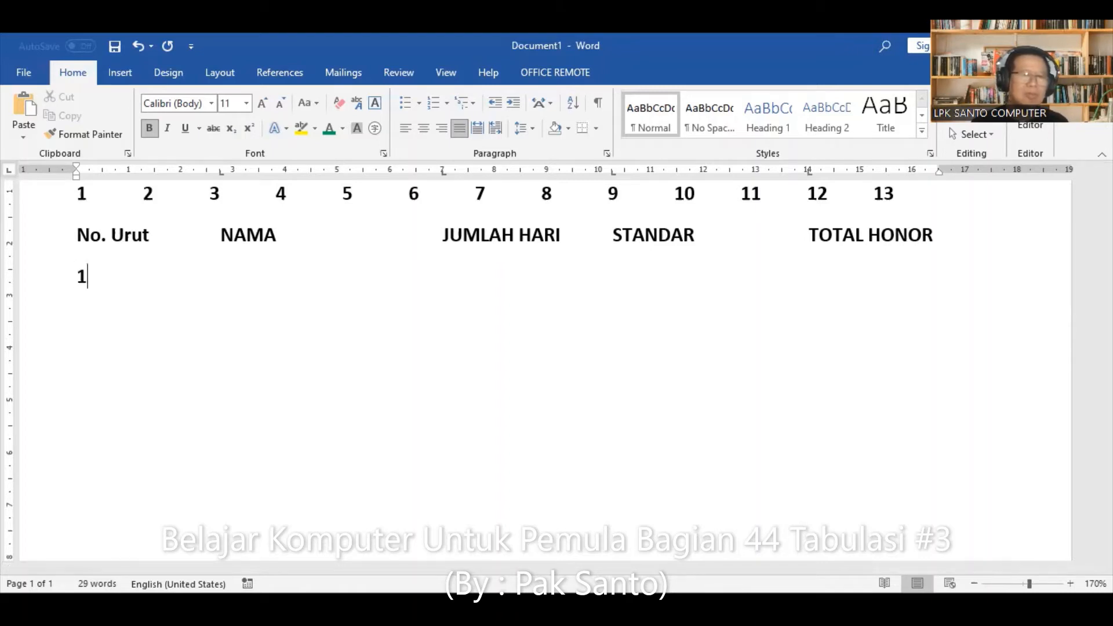
pyautogui.press('Tab')
pyautogui.write('2')
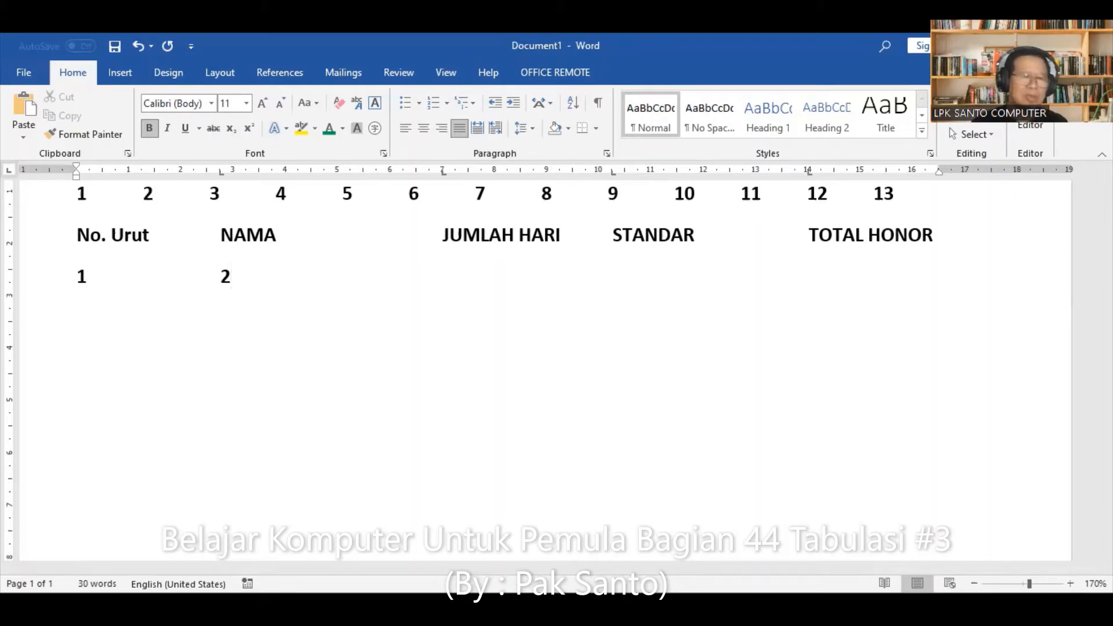
pyautogui.press('Tab')
pyautogui.write('3')
pyautogui.press('Tab')
pyautogui.write('4')
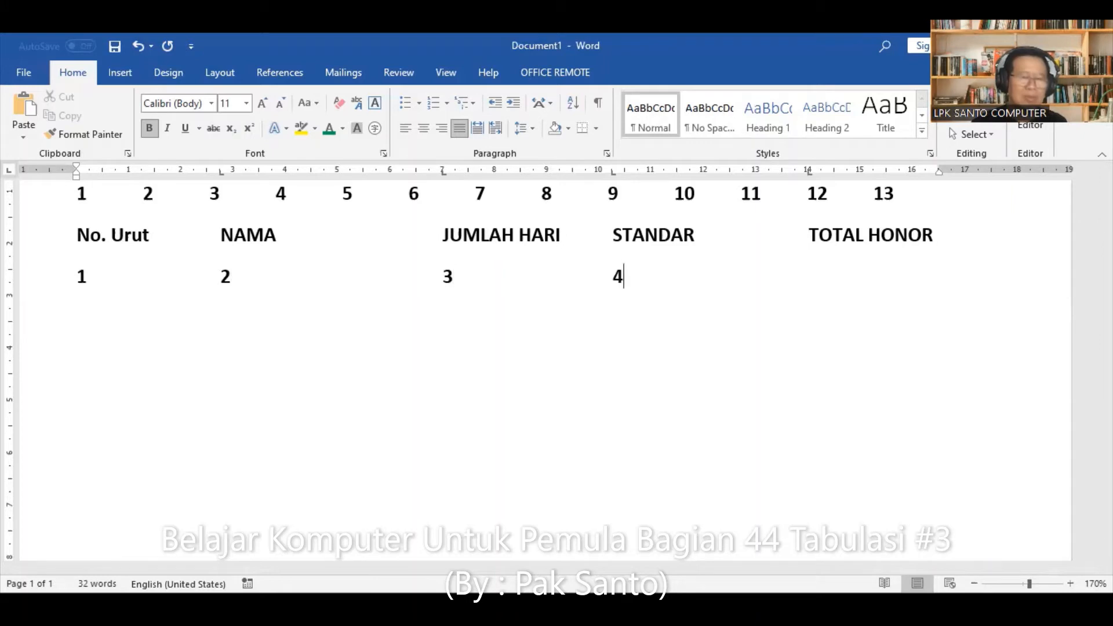
pyautogui.press('Tab')
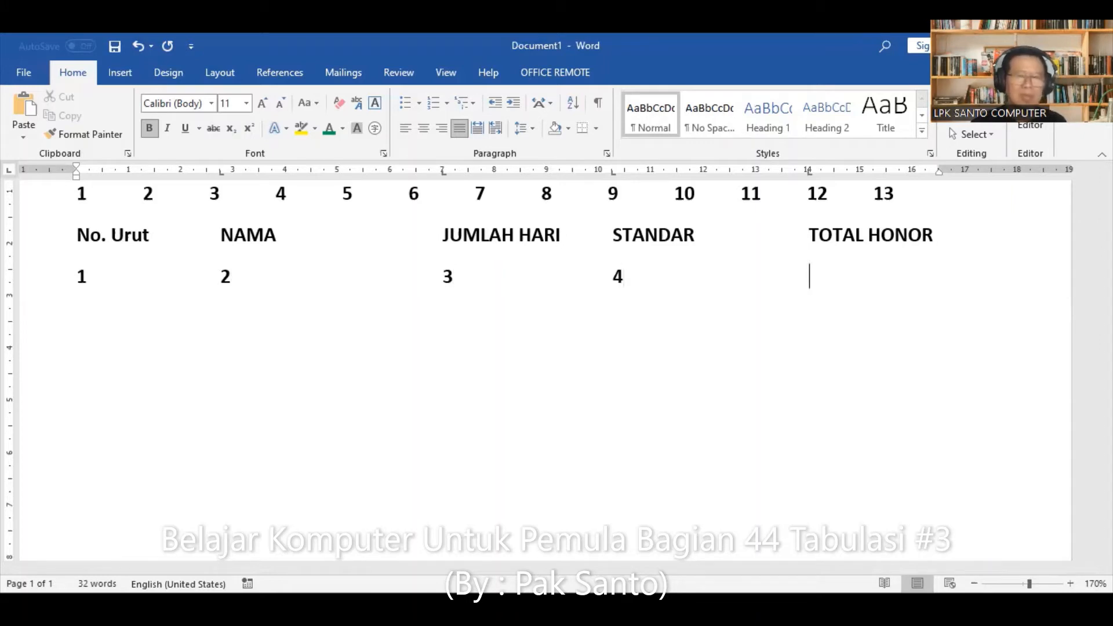
pyautogui.write('5')
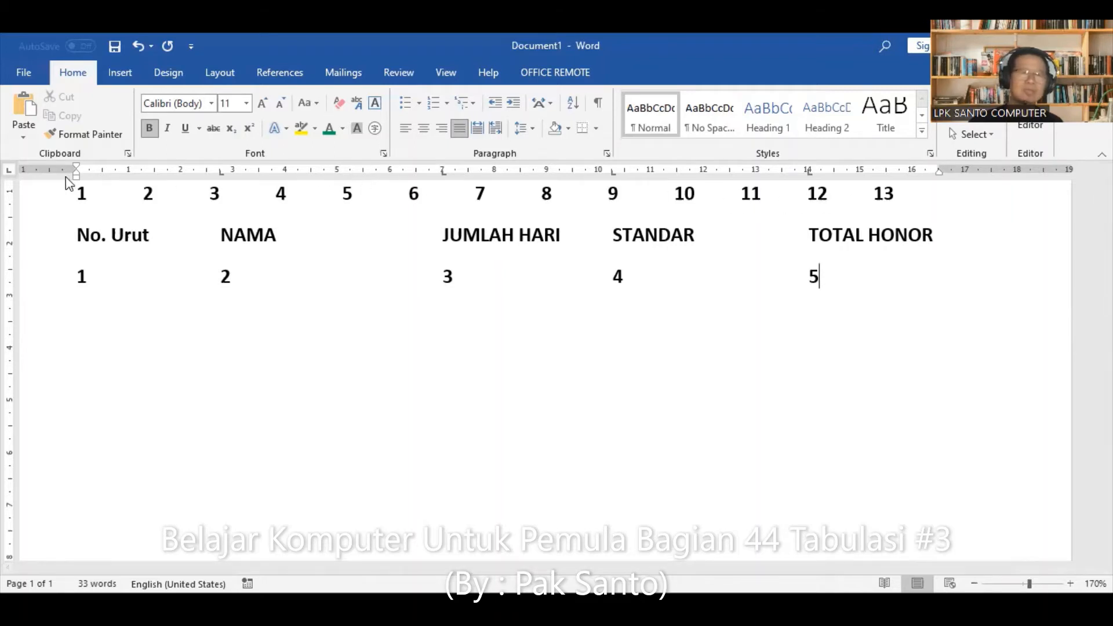
# Change the font color of the number row 1 to 13 to standard red.
pyautogui.click(42, 194)
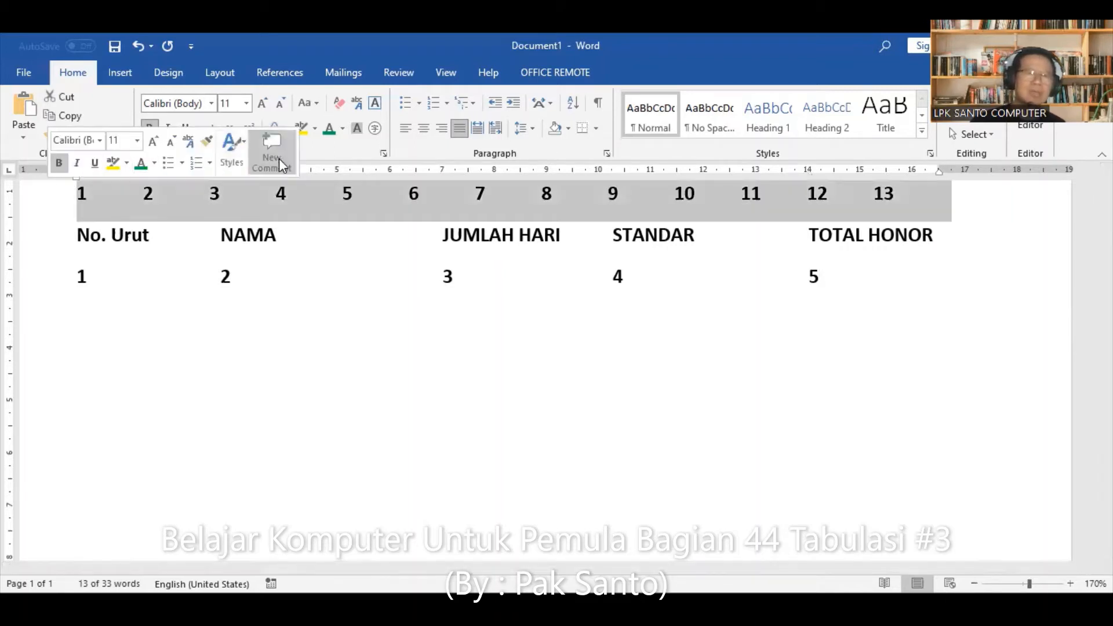
pyautogui.click(343, 128)
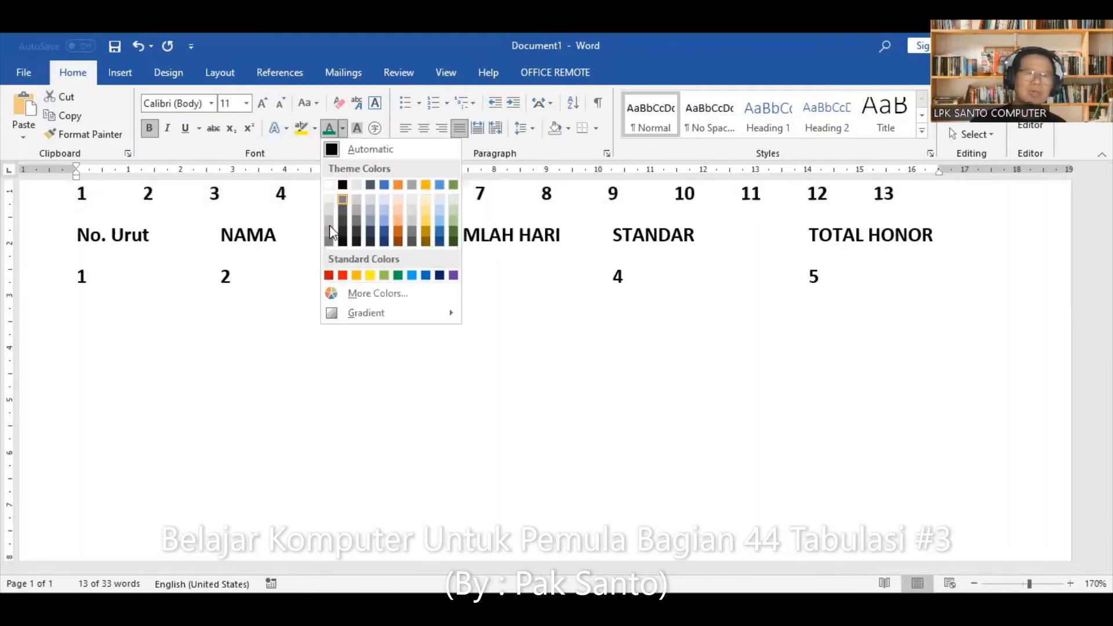
pyautogui.click(343, 276)
# Change the font color of the column number row 1 to 5 to standard green.
pyautogui.click(50, 287)
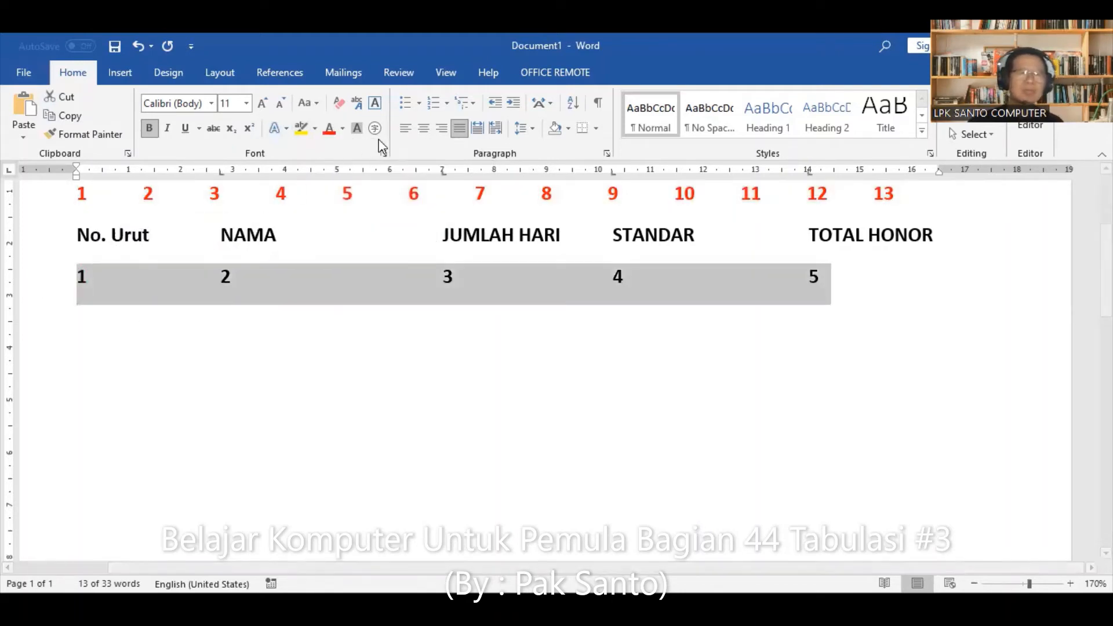
pyautogui.click(341, 124)
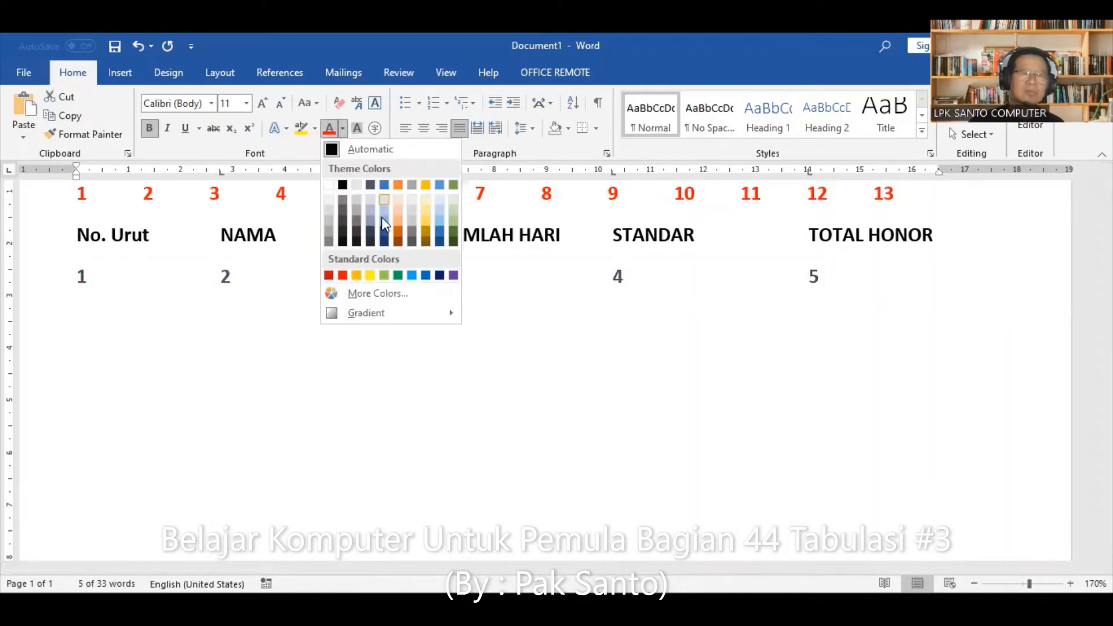
pyautogui.click(401, 276)
pyautogui.click(838, 297)
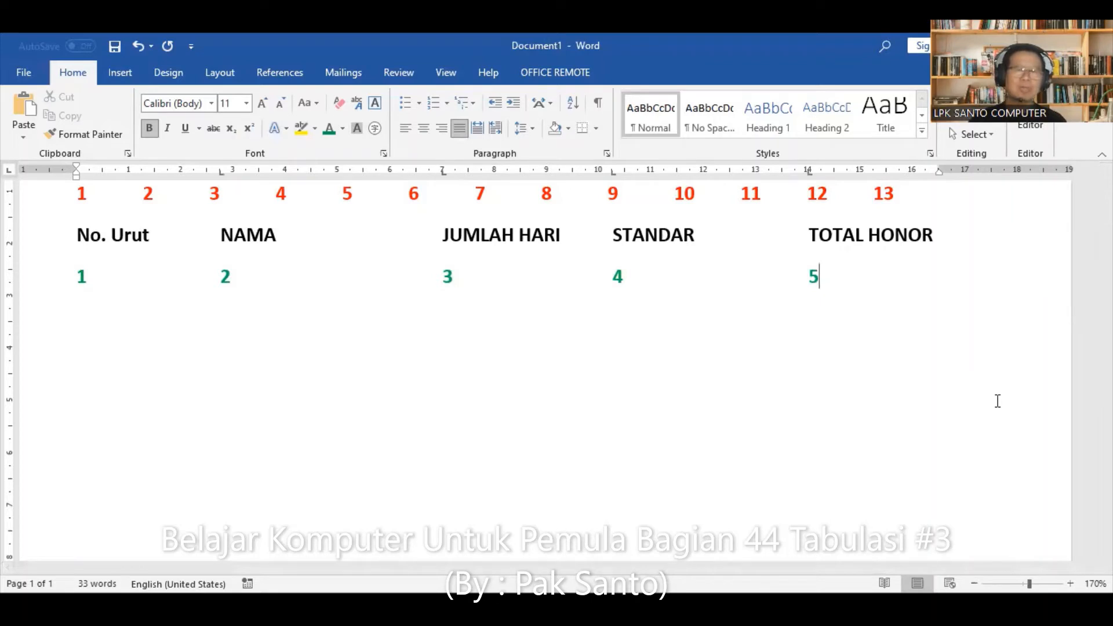
# Start a new line below the column numbers with the automatic font color and add a left tab stop at about 0.75 cm.
pyautogui.press('Return')
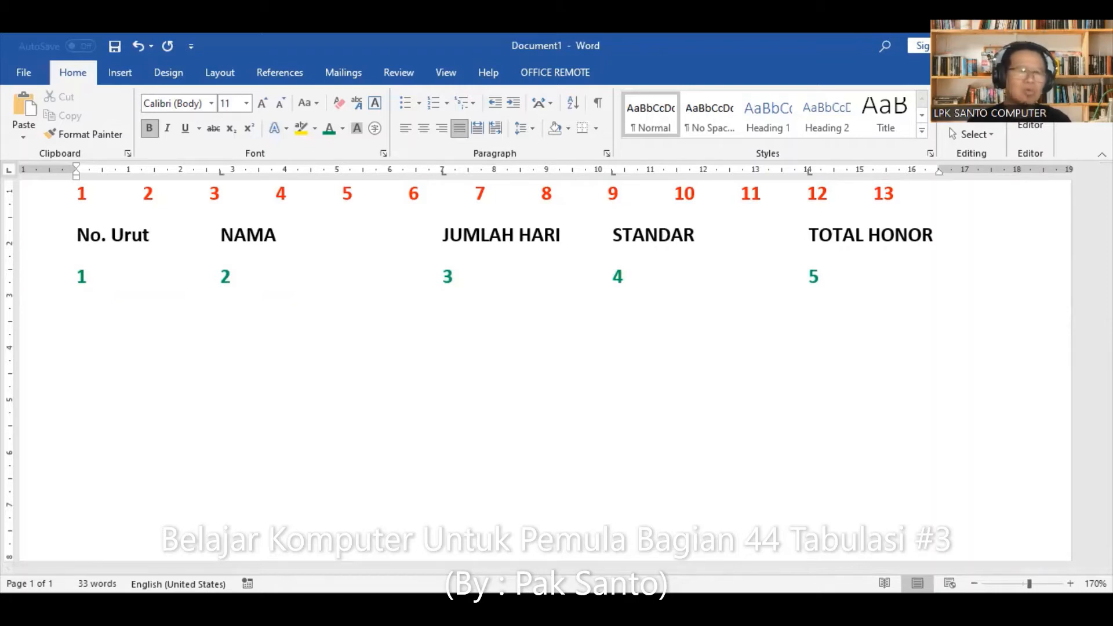
pyautogui.write('1')
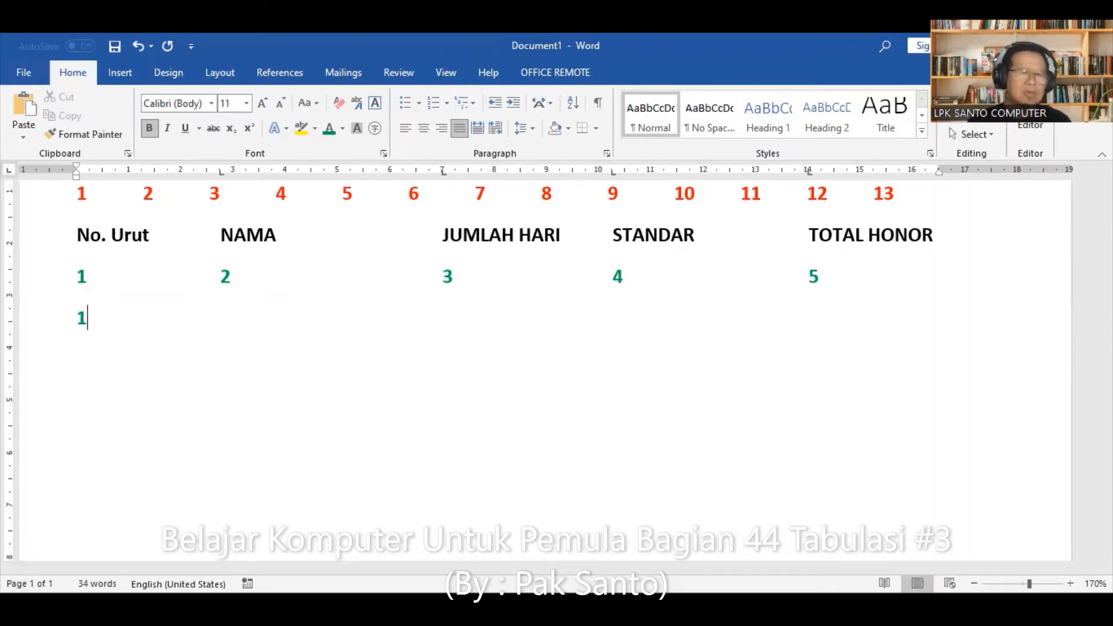
pyautogui.press('BackSpace')
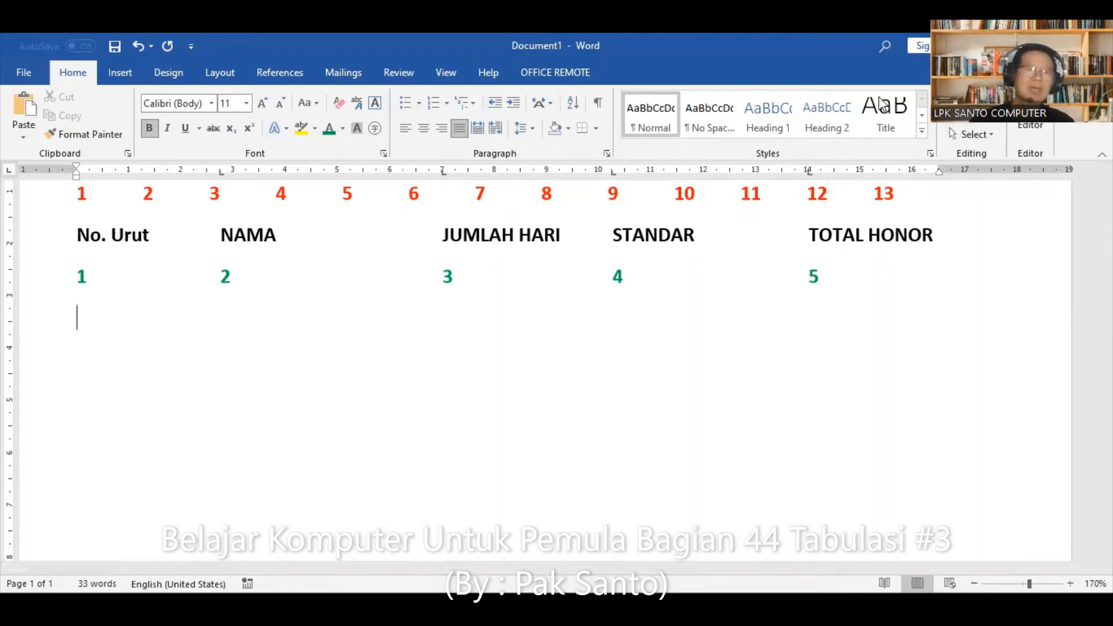
pyautogui.click(344, 128)
pyautogui.click(350, 149)
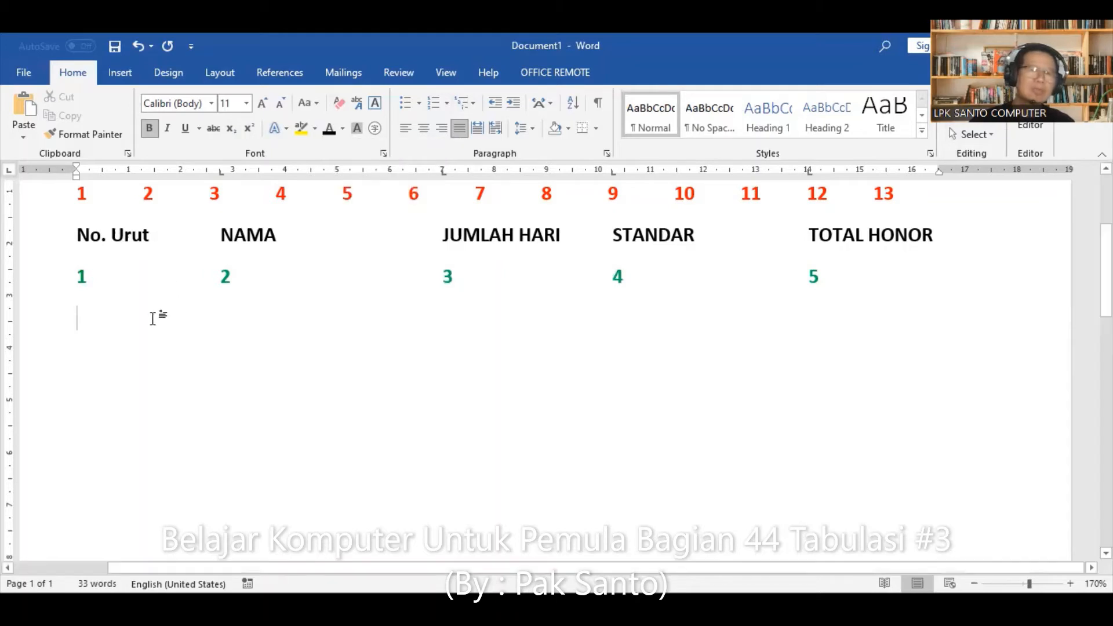
pyautogui.click(108, 179)
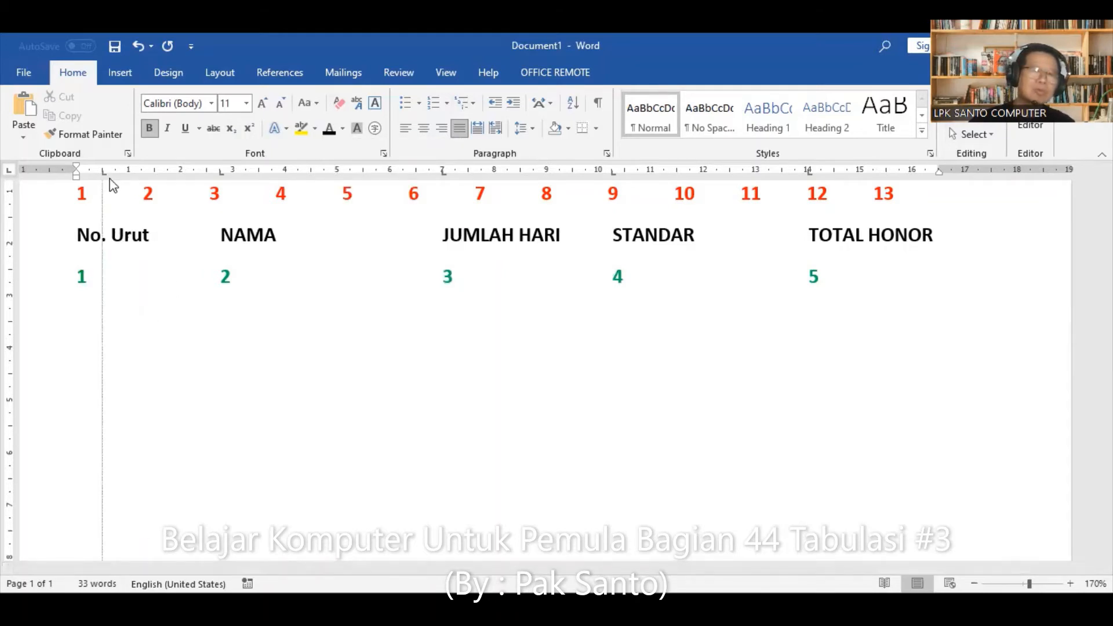
pyautogui.moveTo(110, 181); pyautogui.dragTo(111, 182)
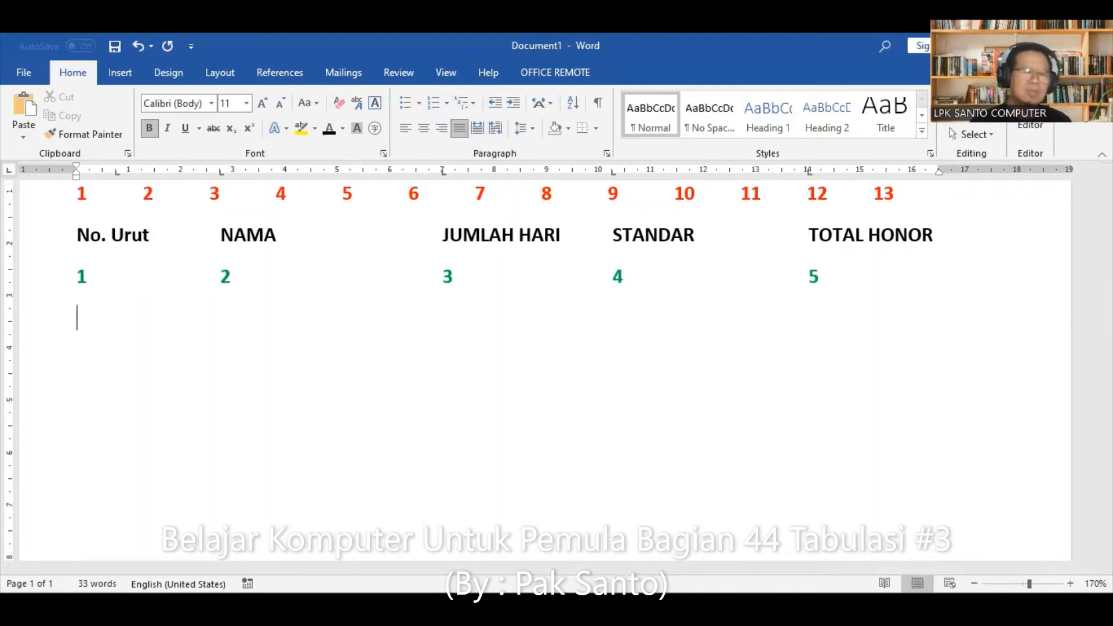
# Enter the first data row at the tab stops: number 1, the person's name, 5 days, standard 50000 and total 250000.
pyautogui.press('Tab')
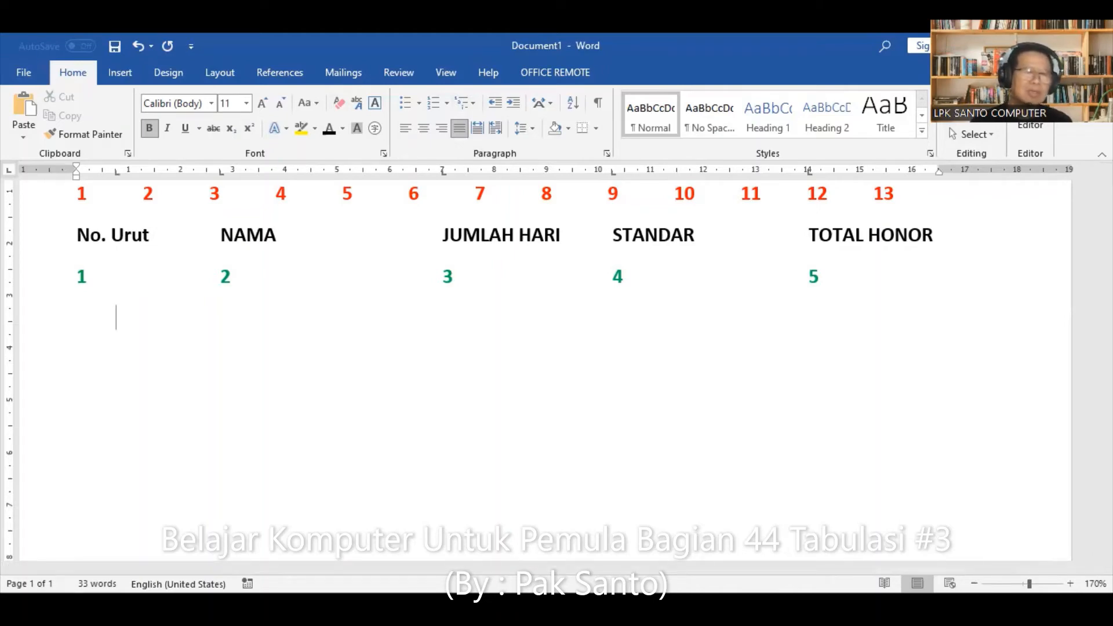
pyautogui.write('1')
pyautogui.press('Tab')
pyautogui.write('ALI')
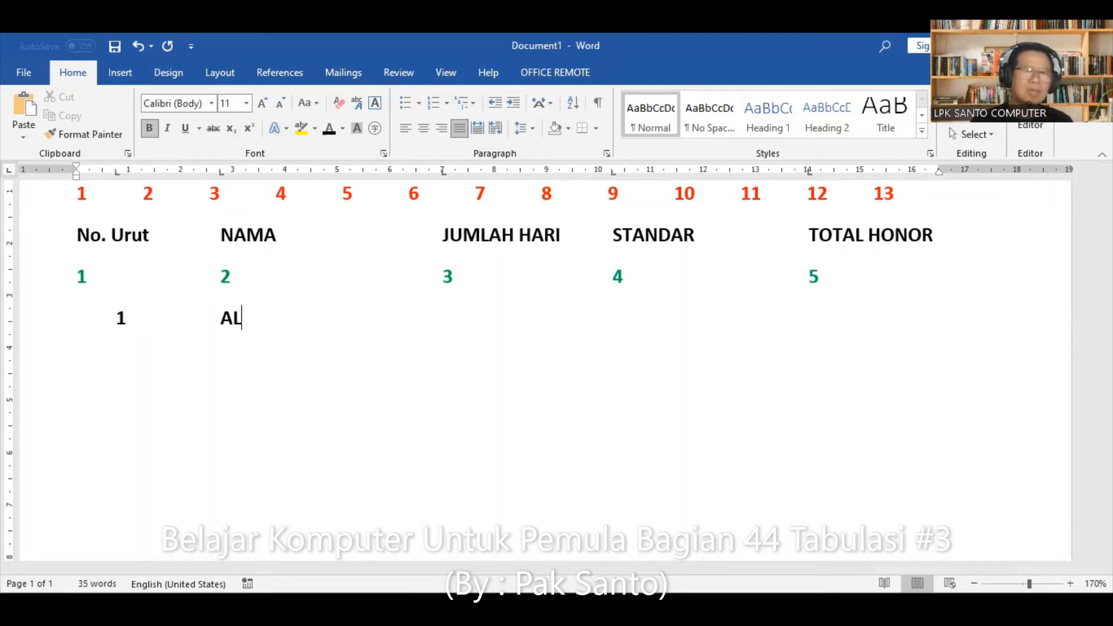
pyautogui.press('Tab')
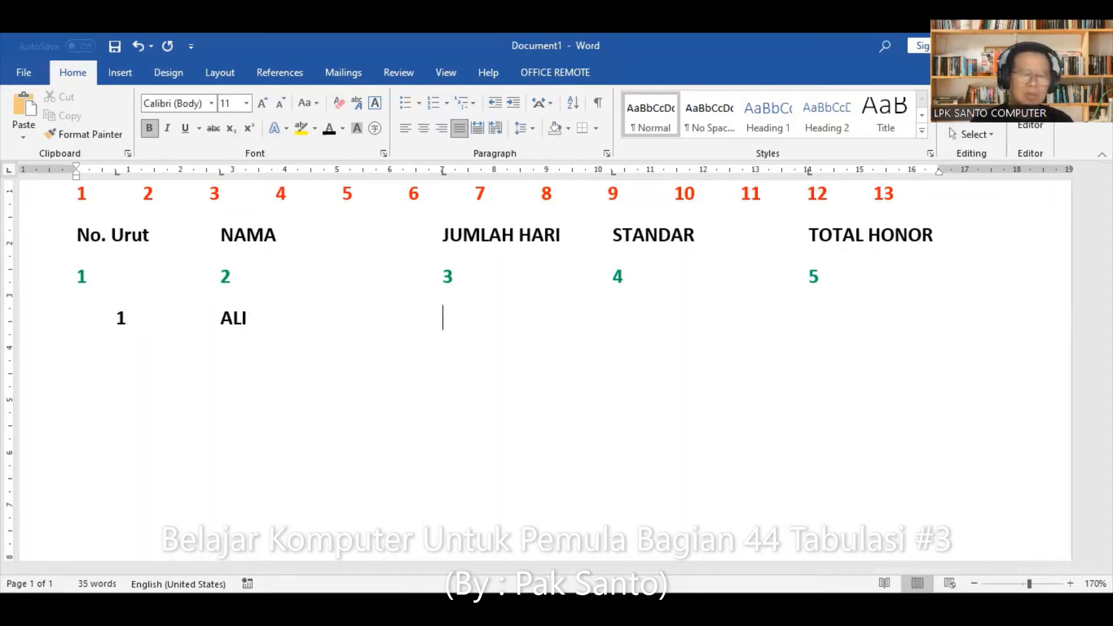
pyautogui.write('5\t')
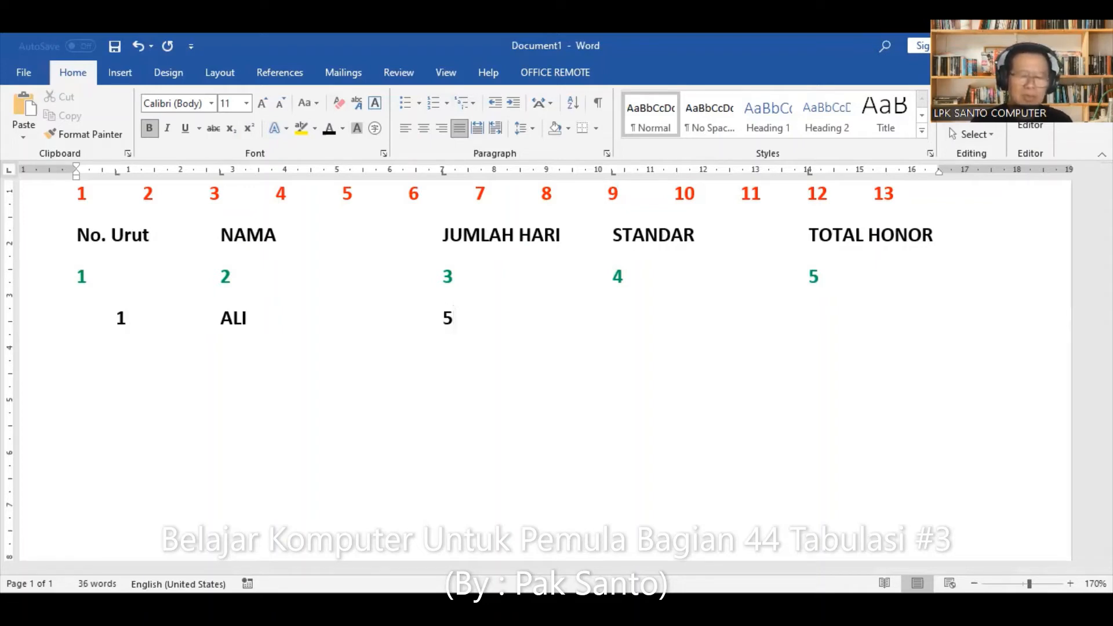
pyautogui.write('5')
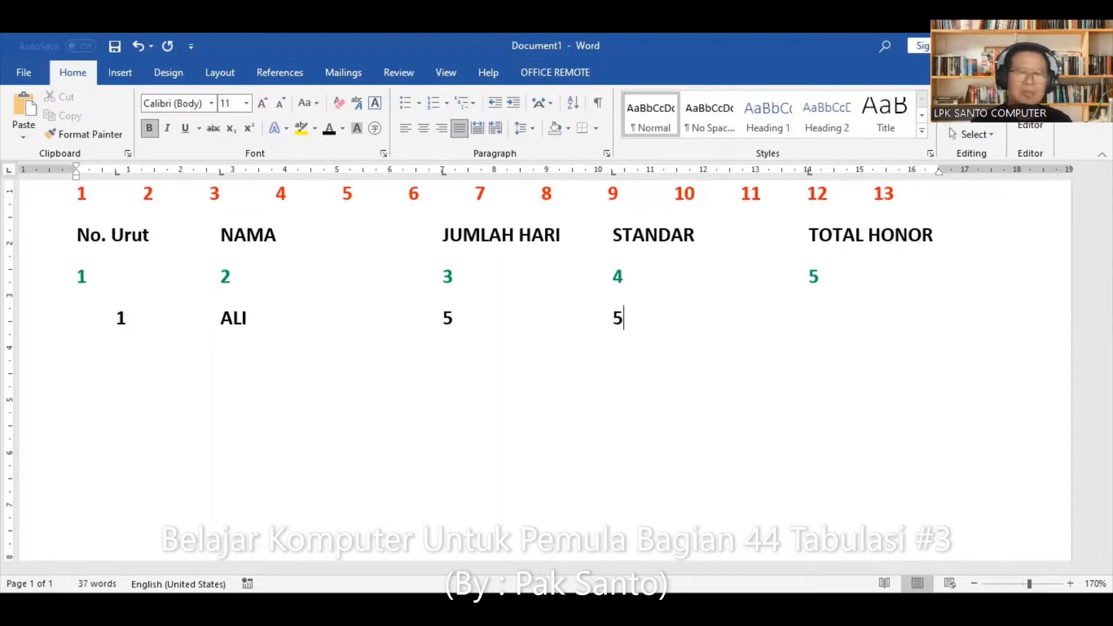
pyautogui.write('0000')
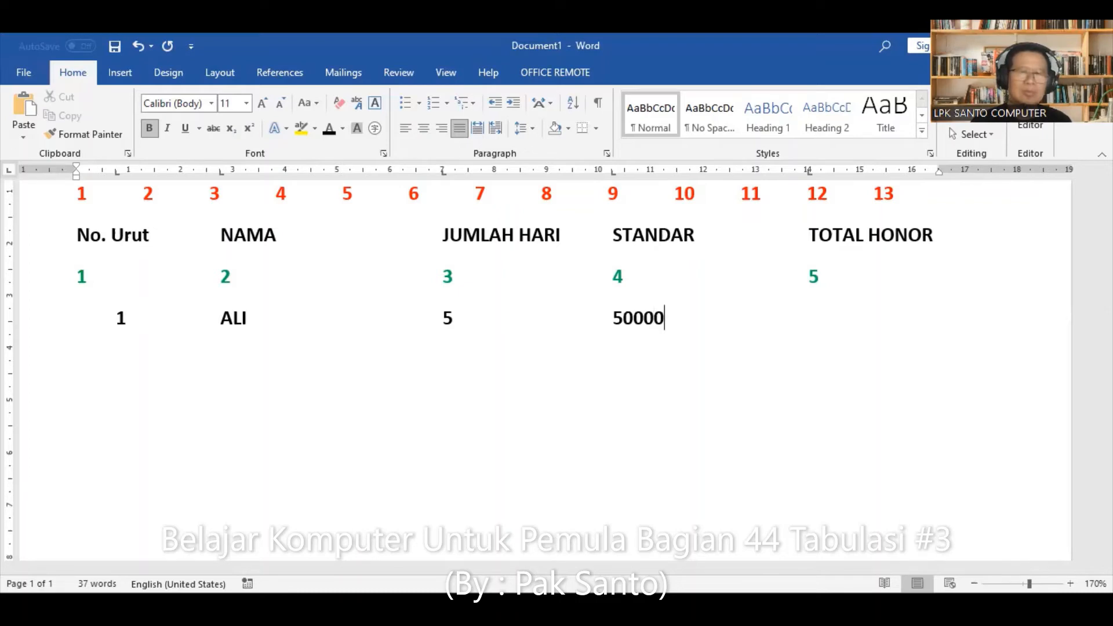
pyautogui.press('Tab')
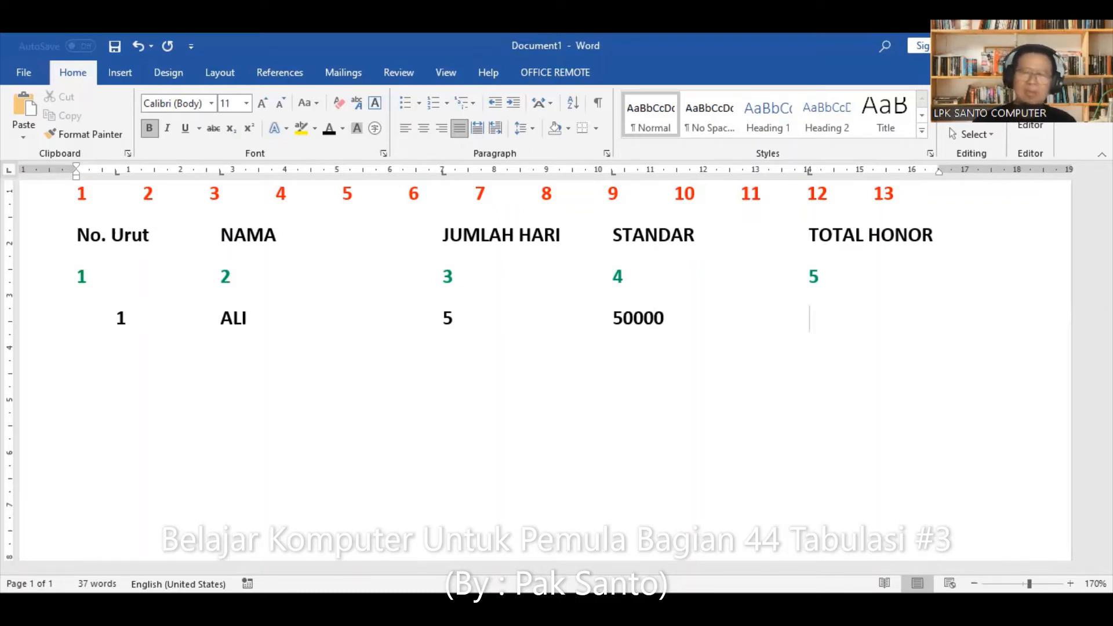
pyautogui.write('25000')
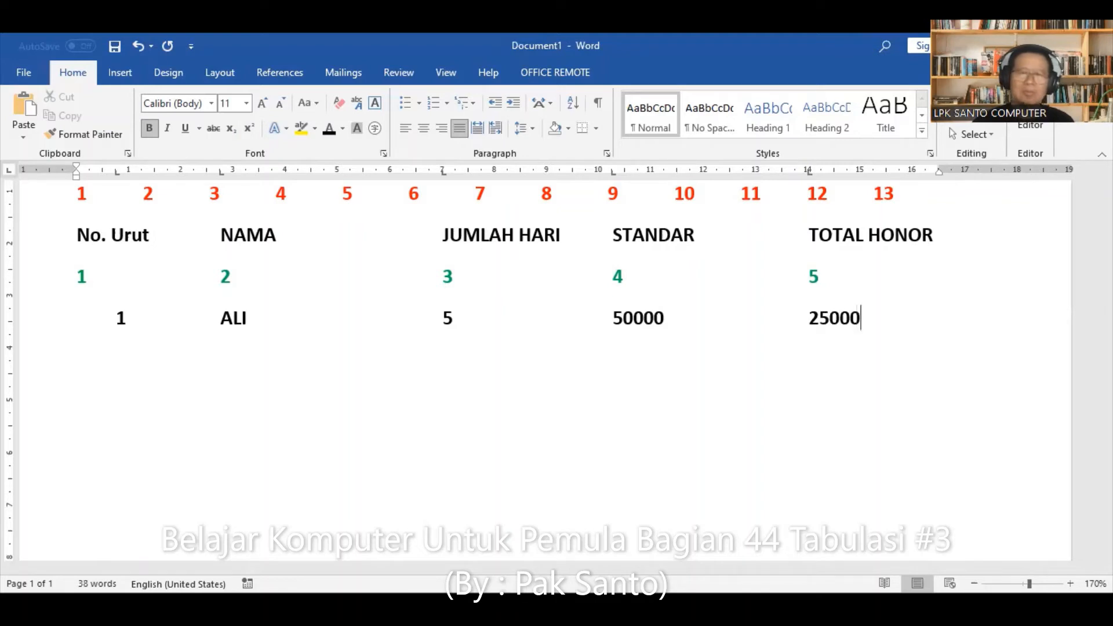
pyautogui.write('0')
pyautogui.press('Return')
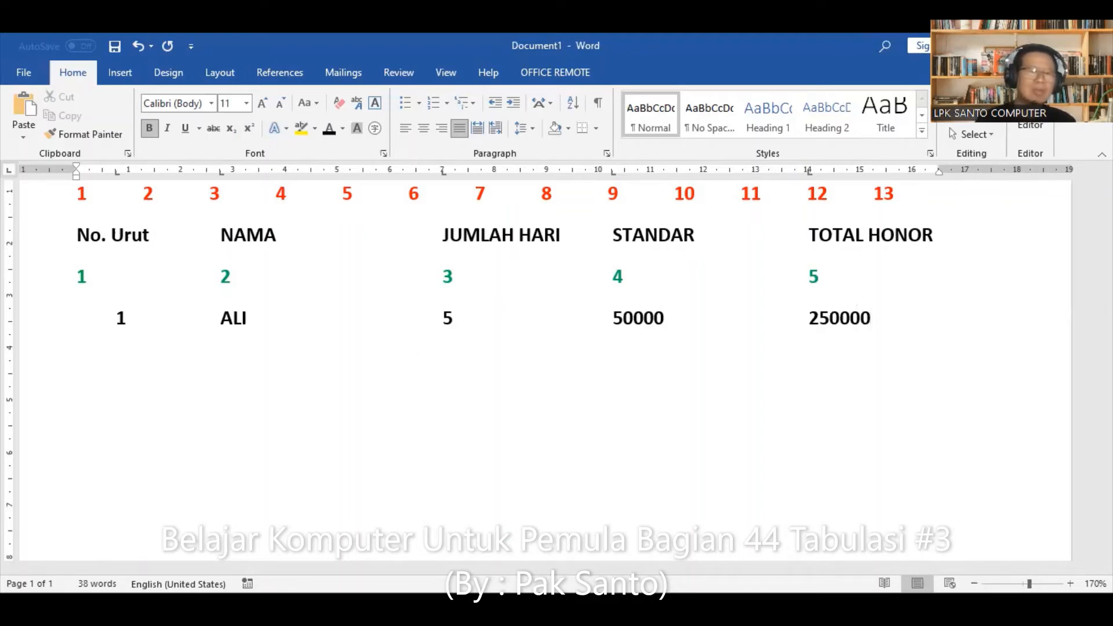
# Enter the second data row at the tab stops: number 2, the person's name, 9 days and standard 250000.
pyautogui.press('Tab')
pyautogui.write('2')
pyautogui.press('Tab')
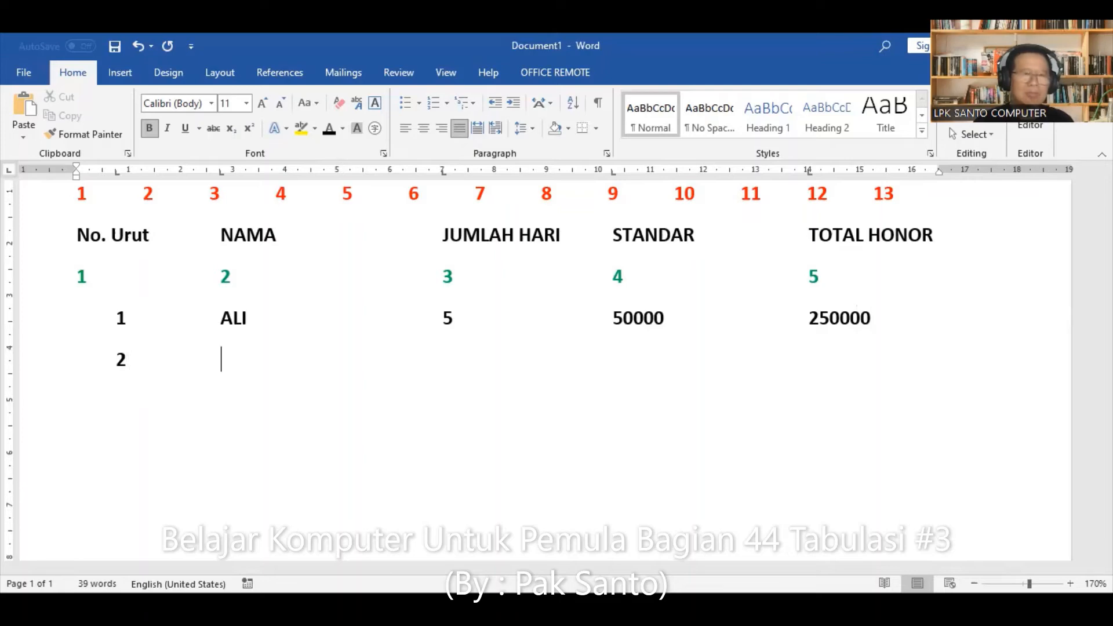
pyautogui.write('BUDI')
pyautogui.press('Tab')
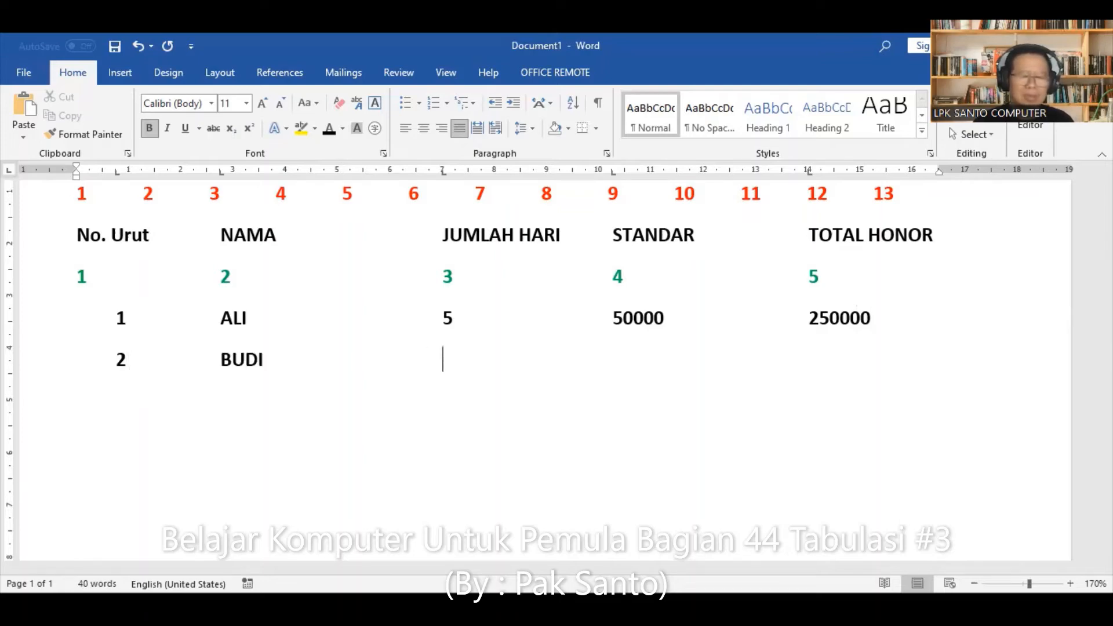
pyautogui.write('9')
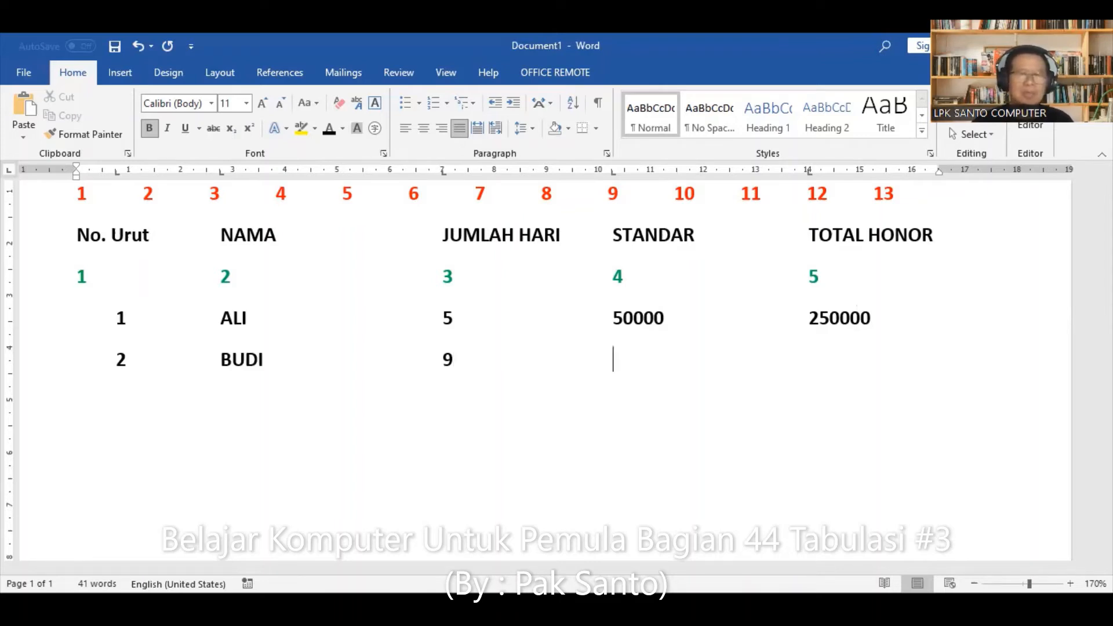
pyautogui.write('250000')
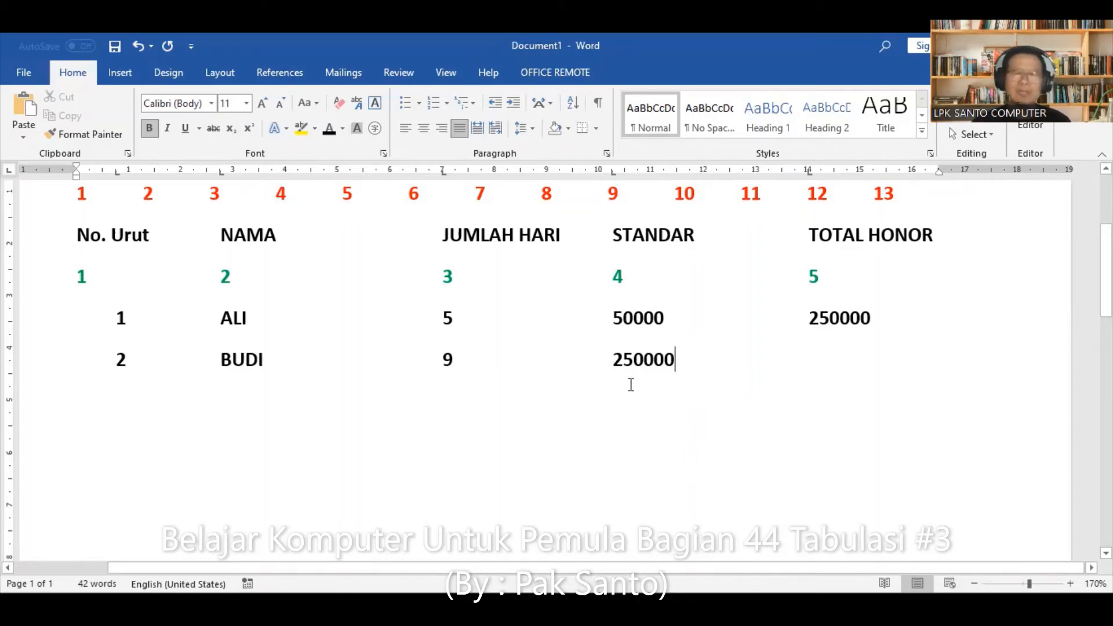
# Paste the copied Excel value 2,250,000 as unformatted text under TOTAL HONOR in the second data row.
pyautogui.press('Tab')
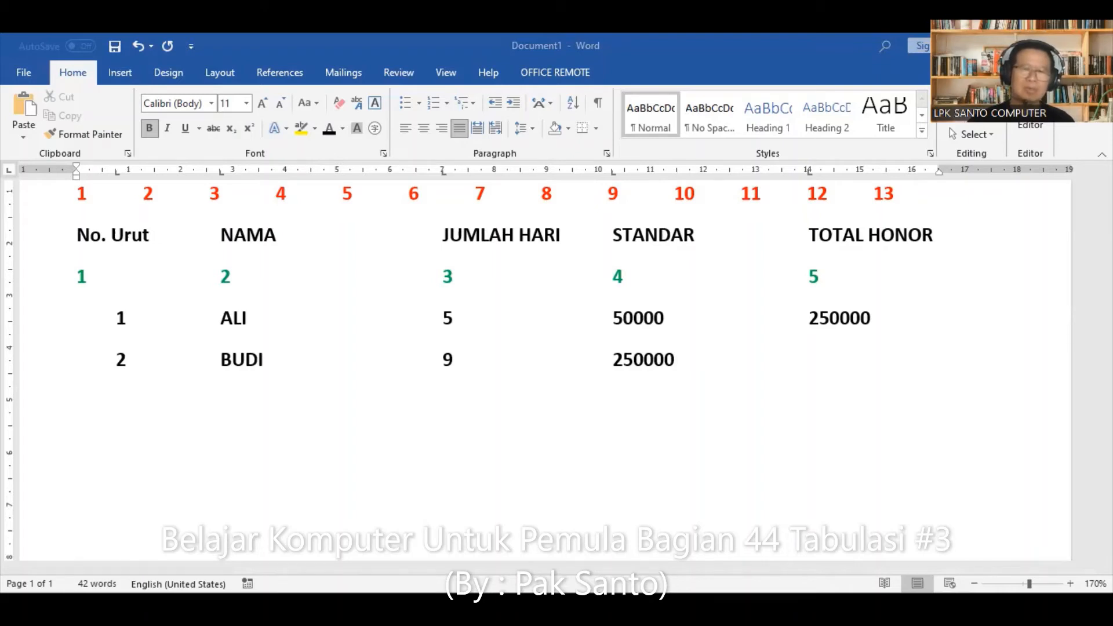
pyautogui.click(810, 358)
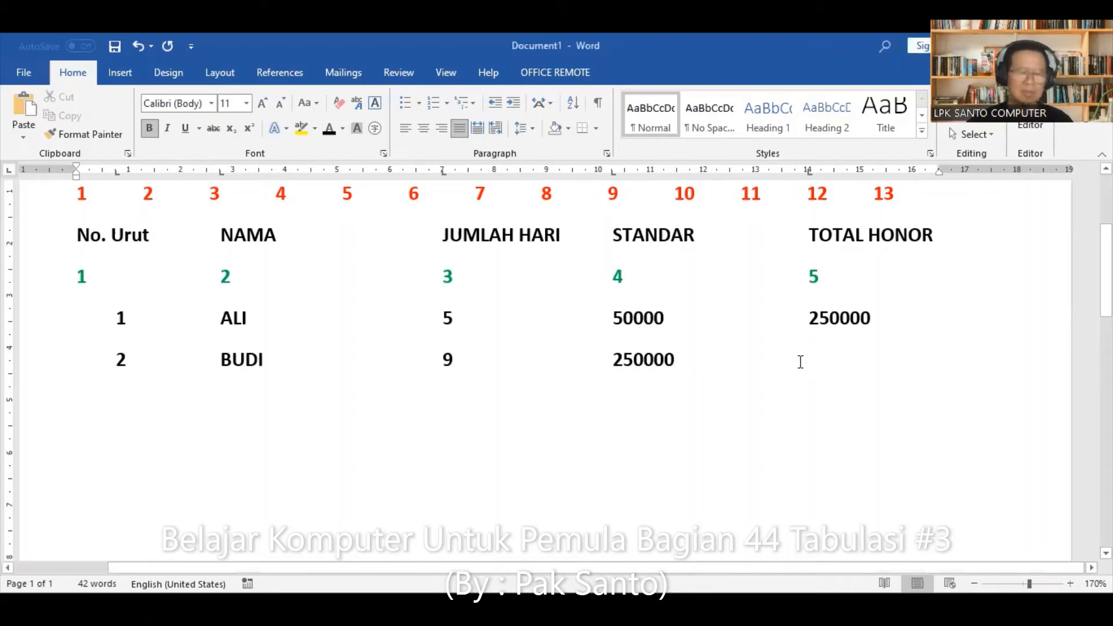
pyautogui.click(22, 138)
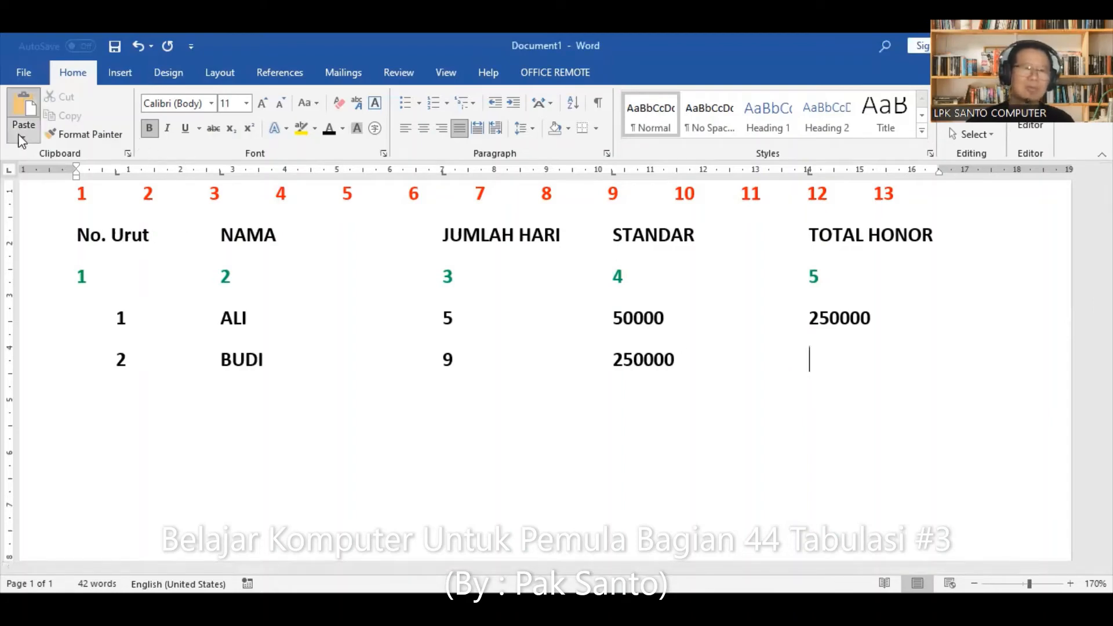
pyautogui.click(40, 199)
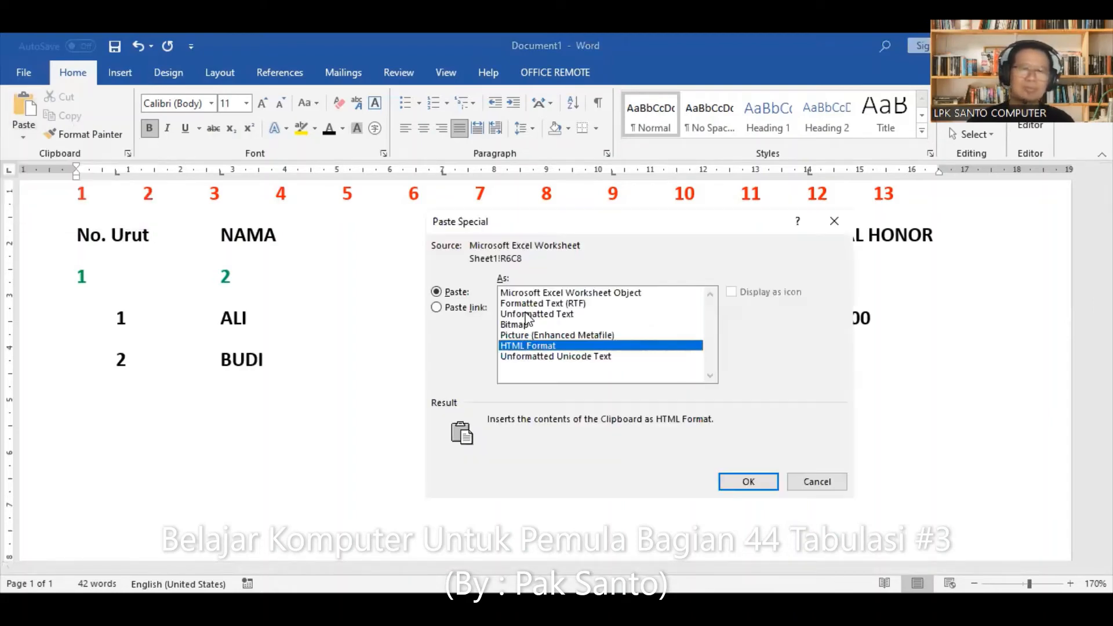
pyautogui.click(536, 314)
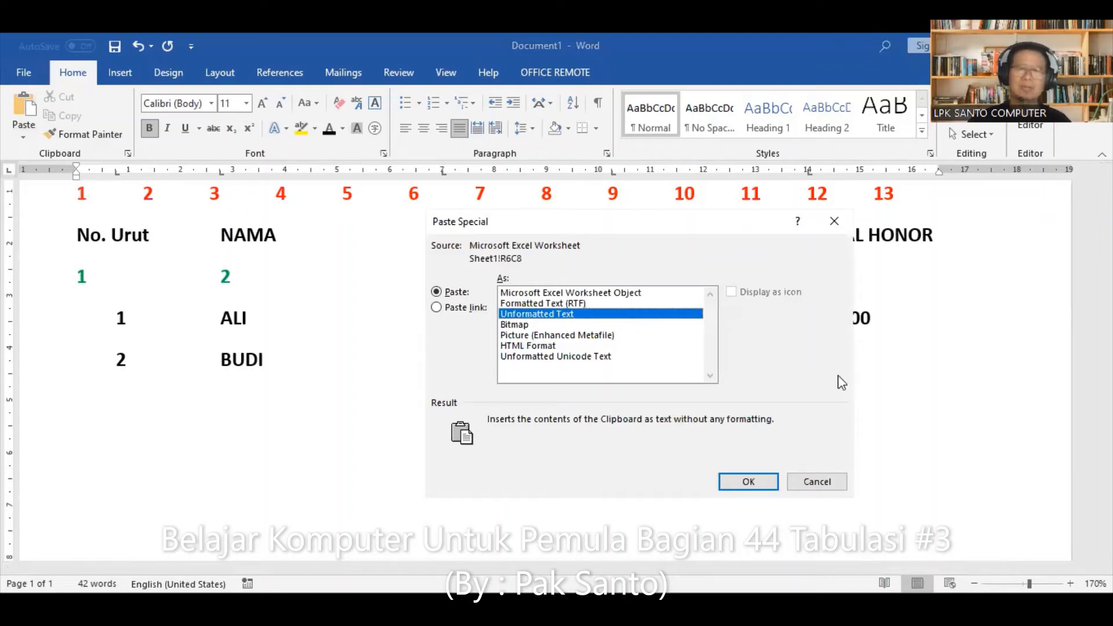
pyautogui.press('Return')
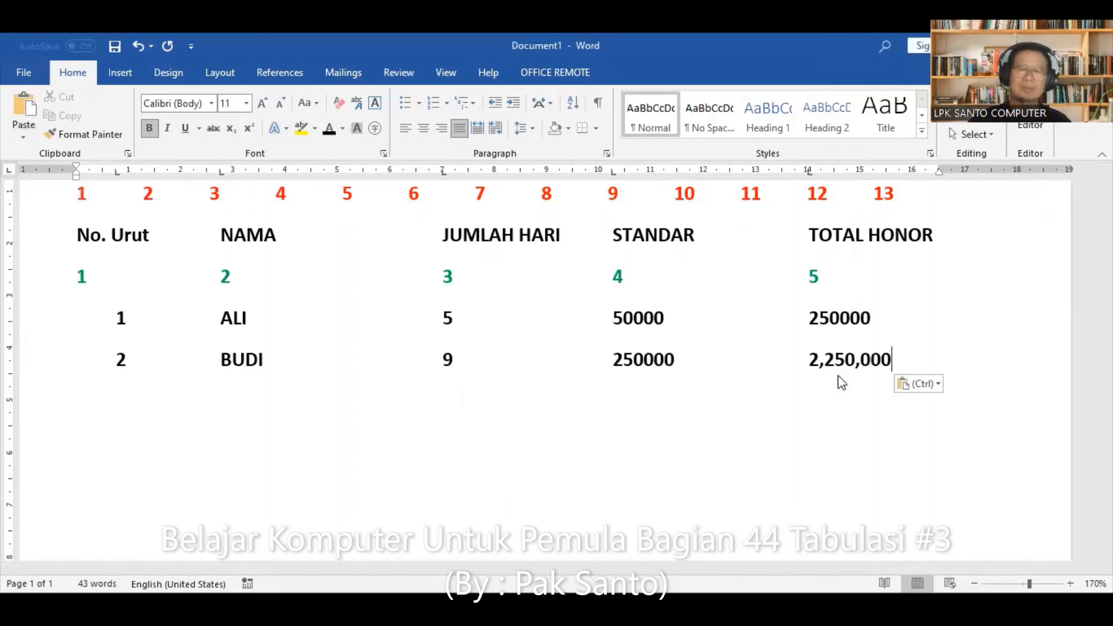
# Add comma thousands separators to the first data row's total and standard, making them 250,000 and 50,000.
pyautogui.click(841, 321)
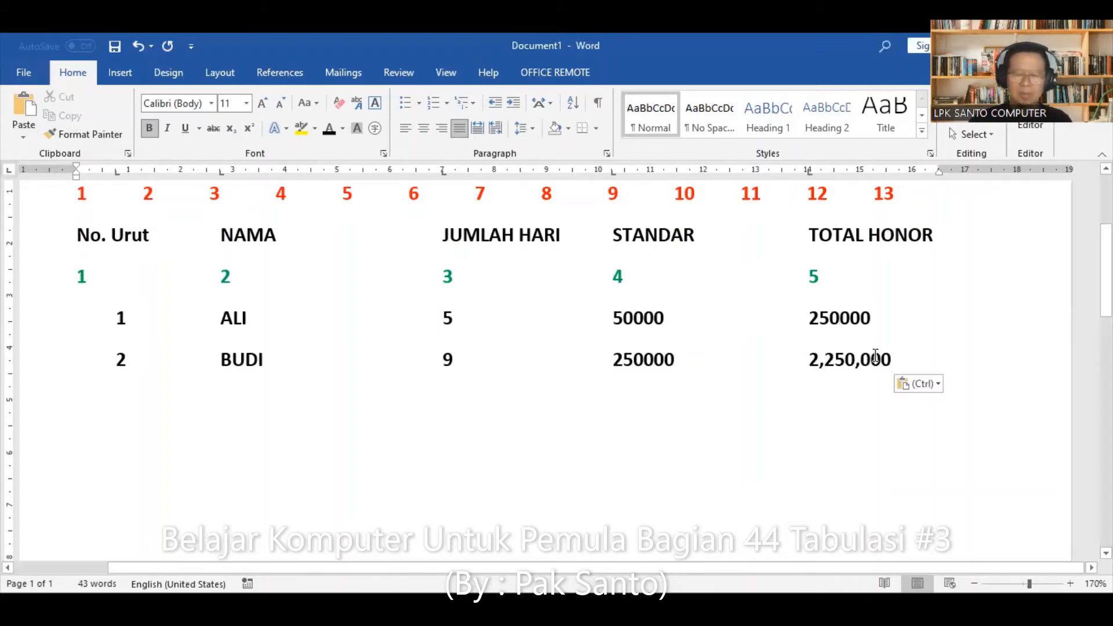
pyautogui.write(',')
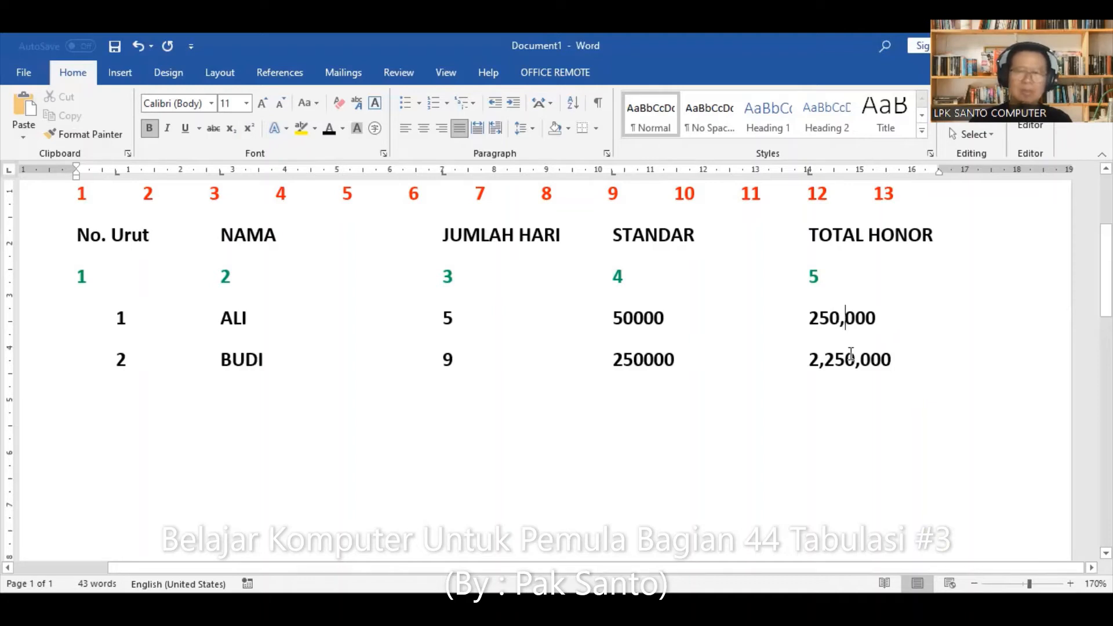
pyautogui.click(633, 321)
pyautogui.write(',')
pyautogui.click(644, 361)
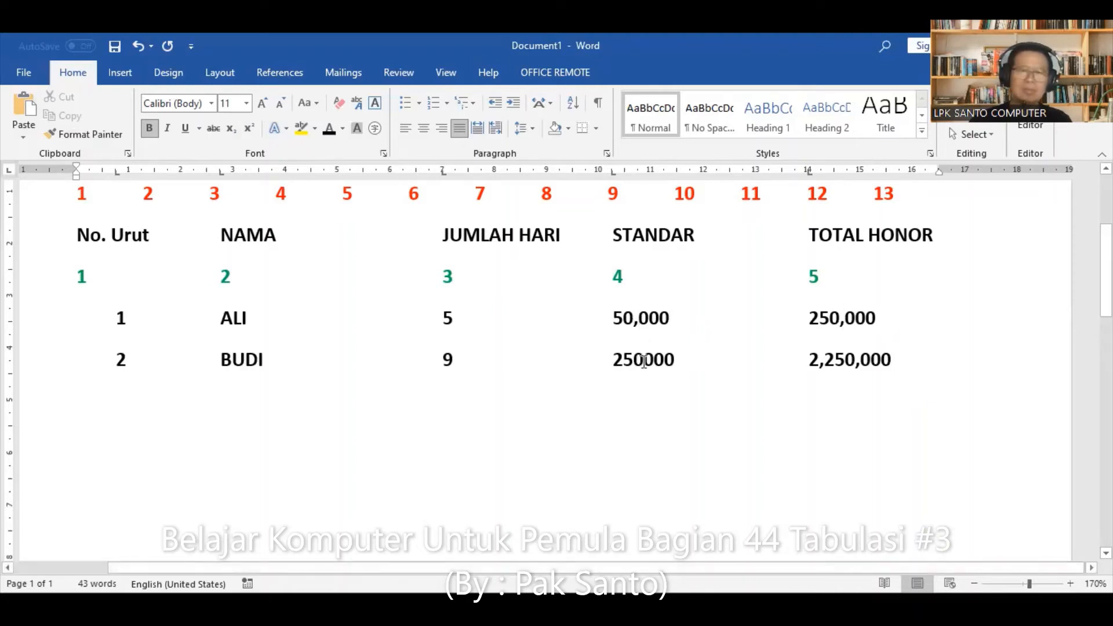
pyautogui.write(',')
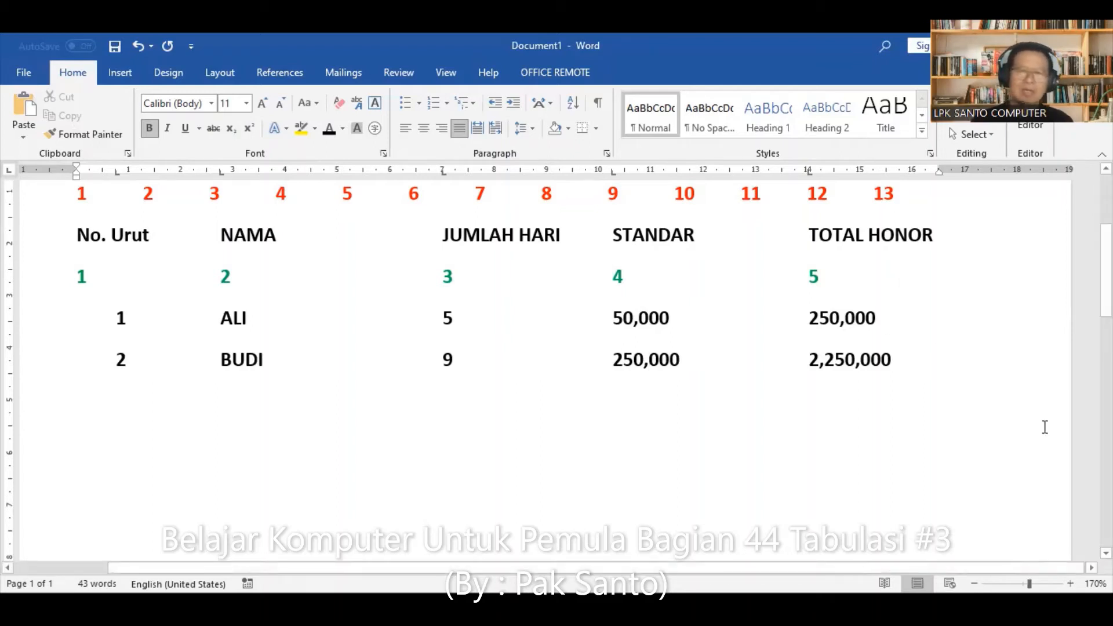
pyautogui.press('Return')
pyautogui.hotkey('ctrl', 'z')
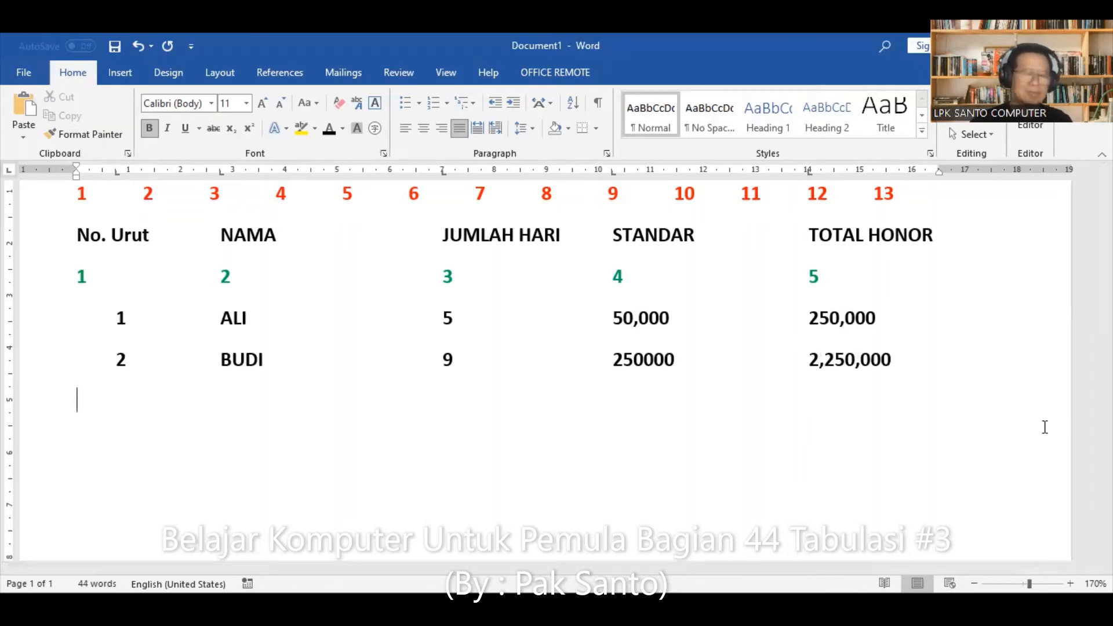
# Add a third data row at the tab stops: number 3, the person's name, 1 day, standard 5,000 and total 5,000.
pyautogui.click(943, 363)
pyautogui.press('Return')
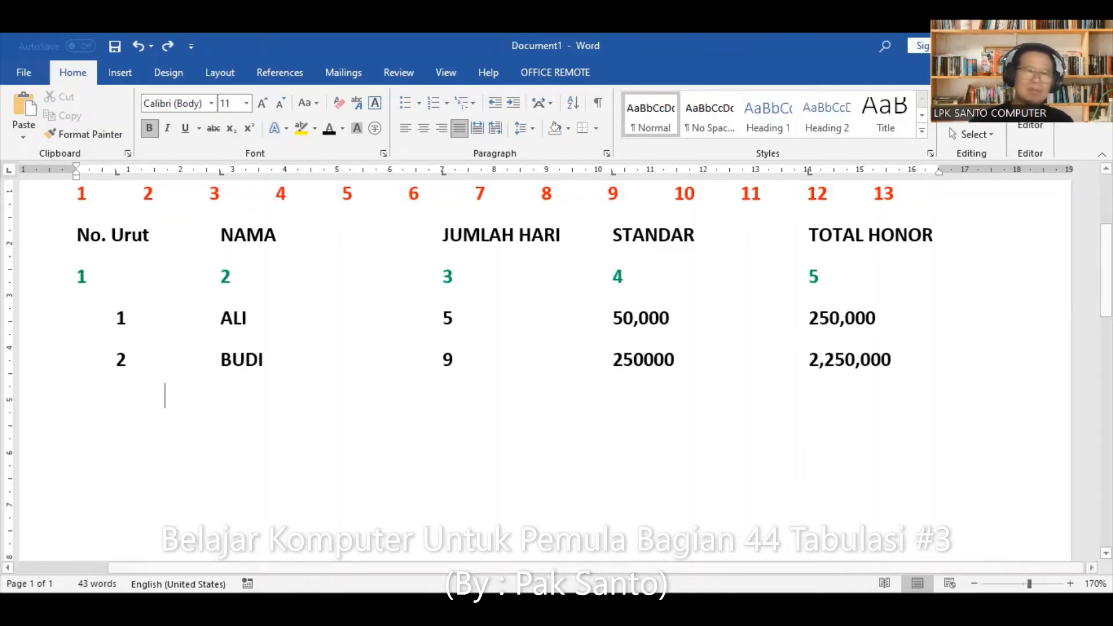
pyautogui.press('Tab')
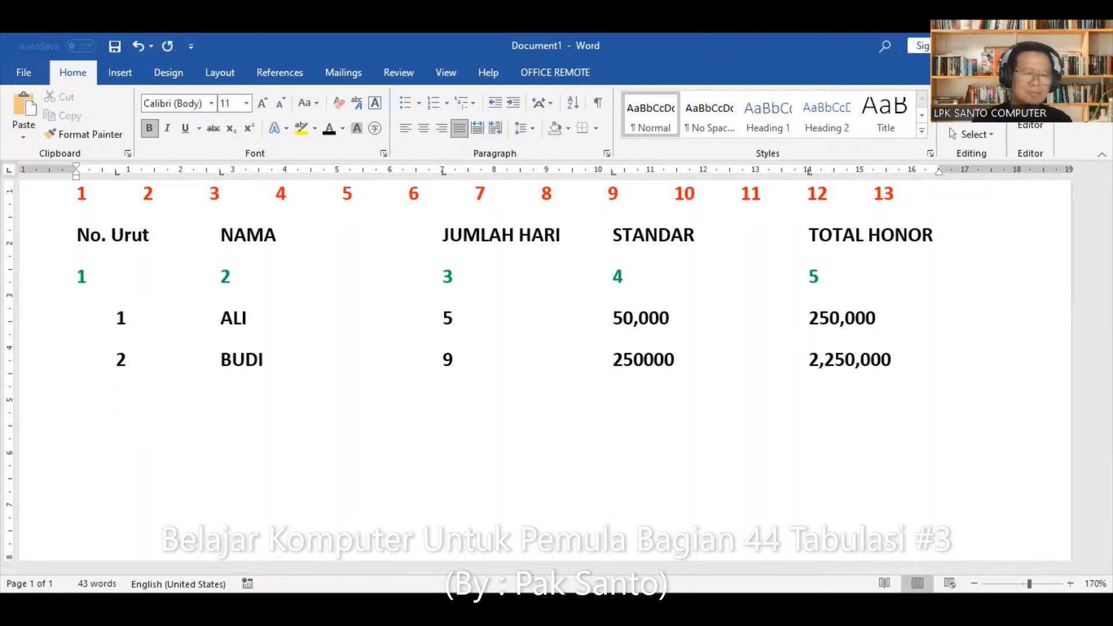
pyautogui.write('3')
pyautogui.press('Tab')
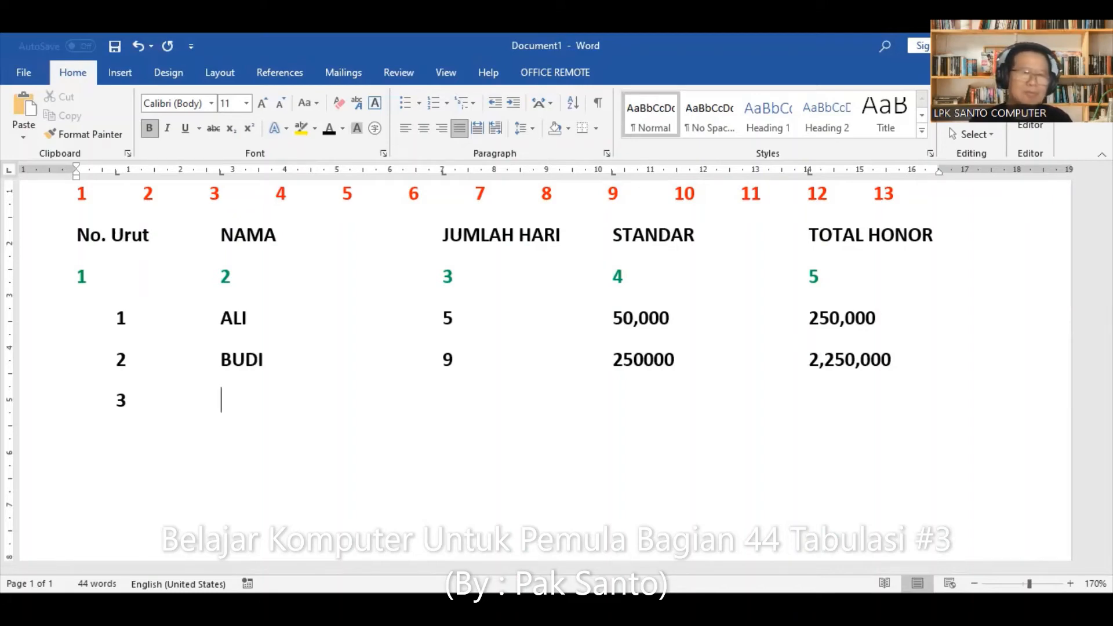
pyautogui.write('P')
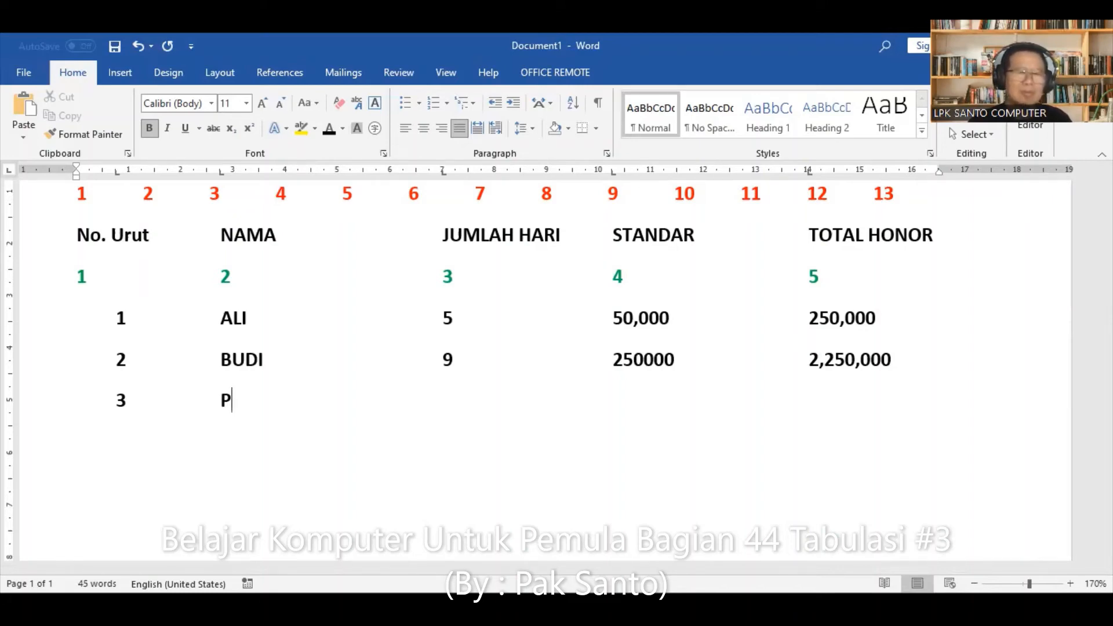
pyautogui.press('BackSpace')
pyautogui.write('CICI')
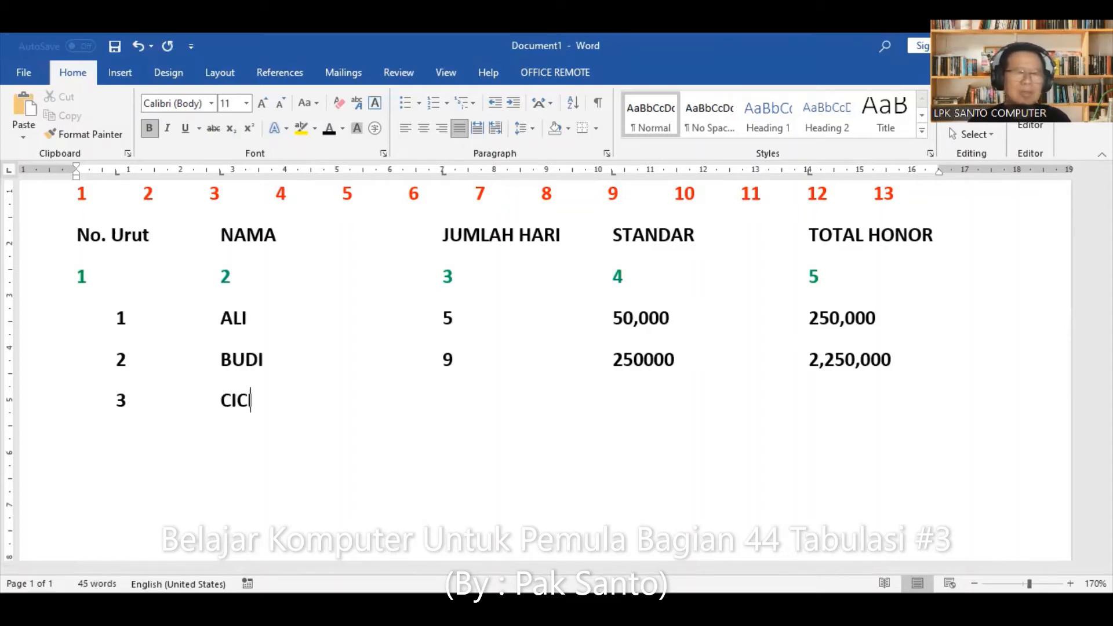
pyautogui.press('Tab')
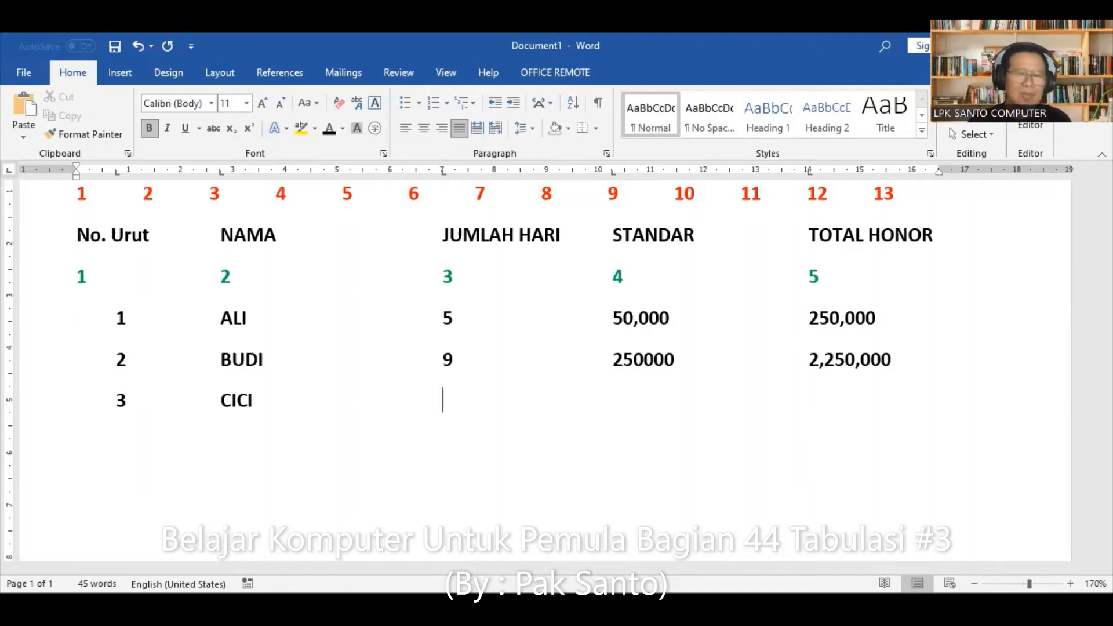
pyautogui.write('1')
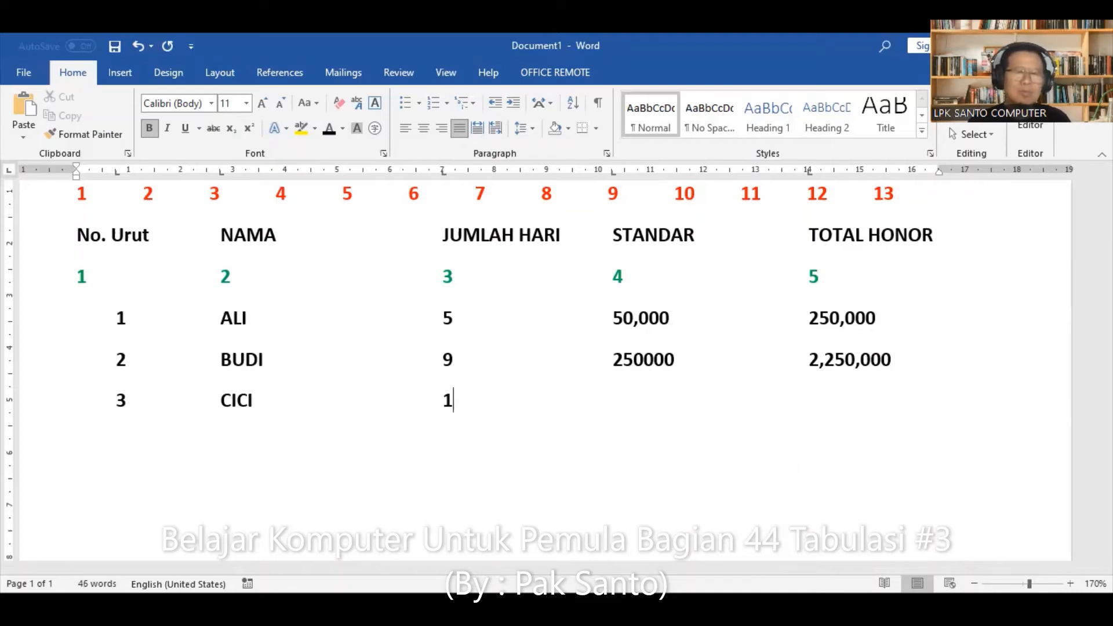
pyautogui.press('Tab')
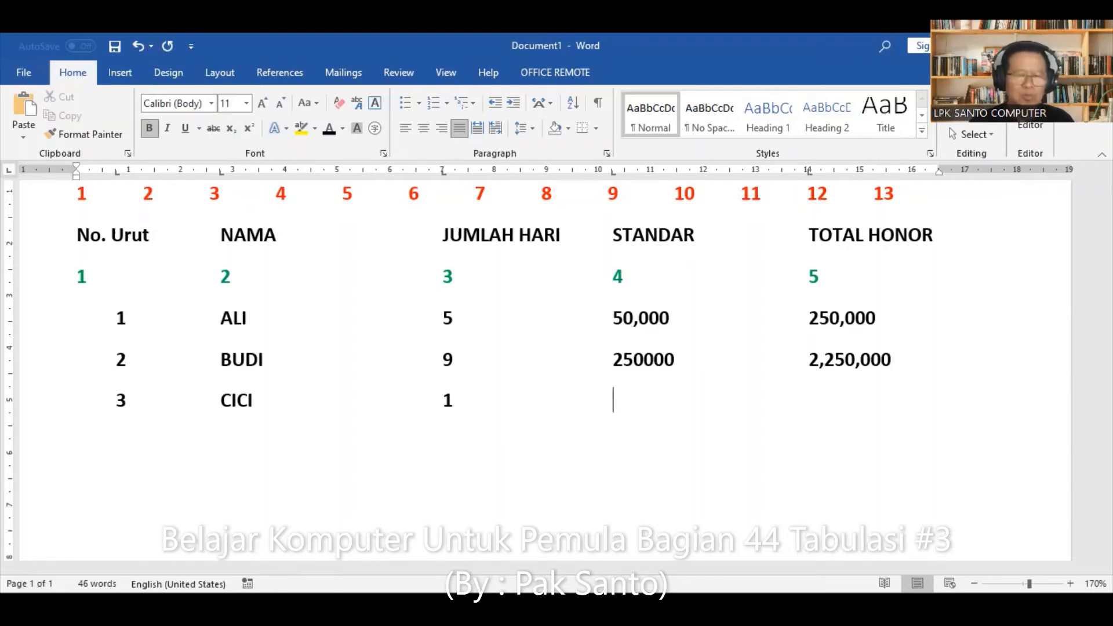
pyautogui.write('5,000 ')
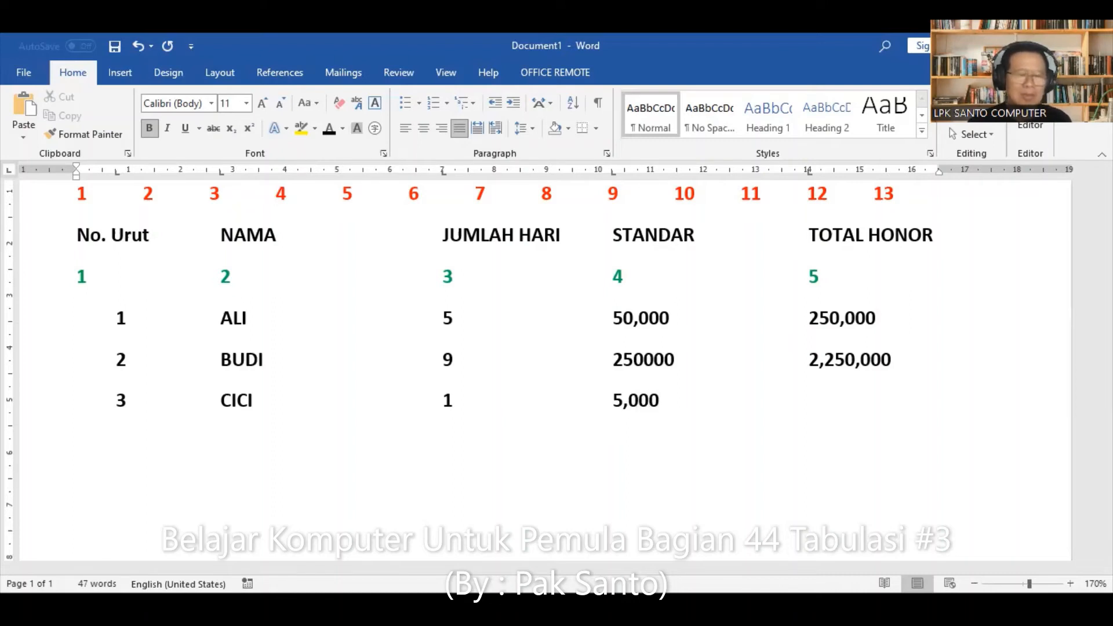
pyautogui.write('5,000')
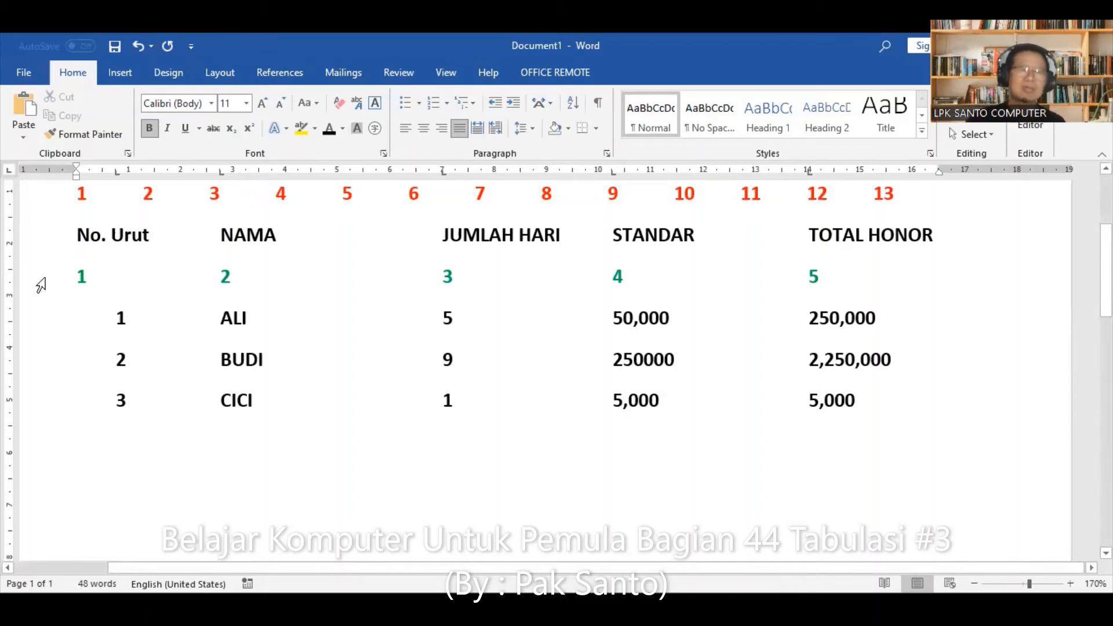
# Delete the red 1–13 number row and the green 1–5 number row from the honor report.
pyautogui.click(29, 201)
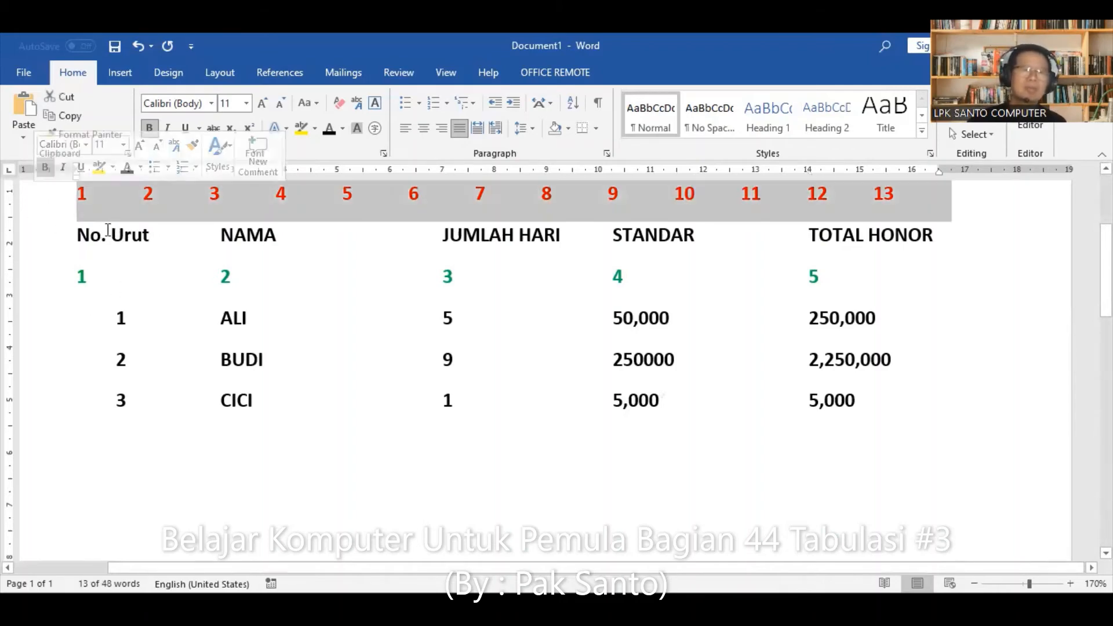
pyautogui.keyDown('ctrl'); pyautogui.click(37, 281); pyautogui.keyUp('ctrl')
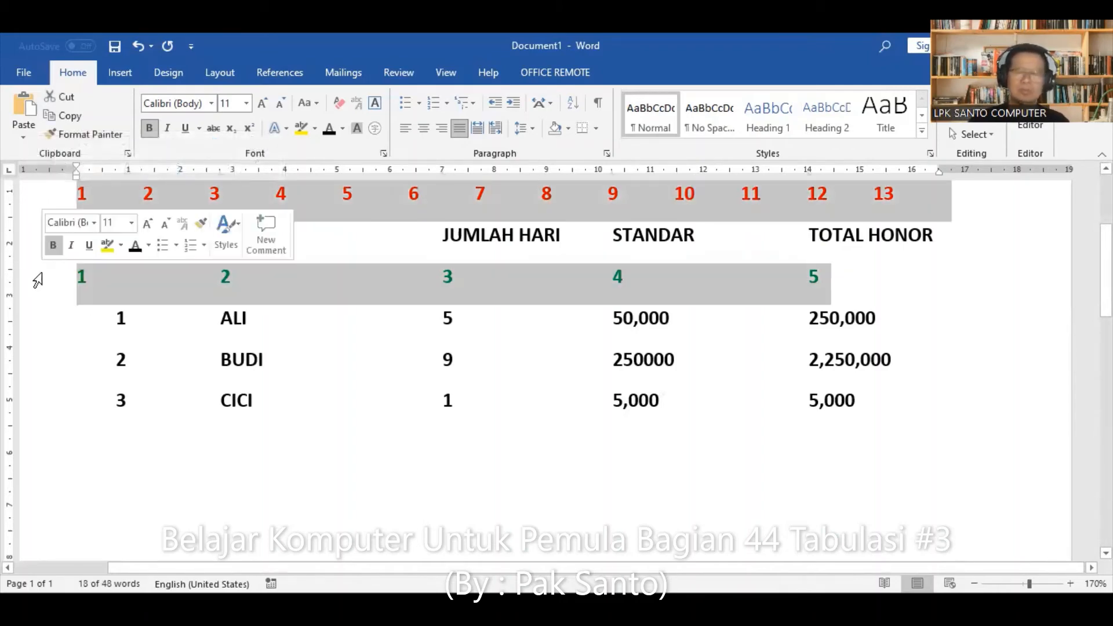
pyautogui.press('Delete')
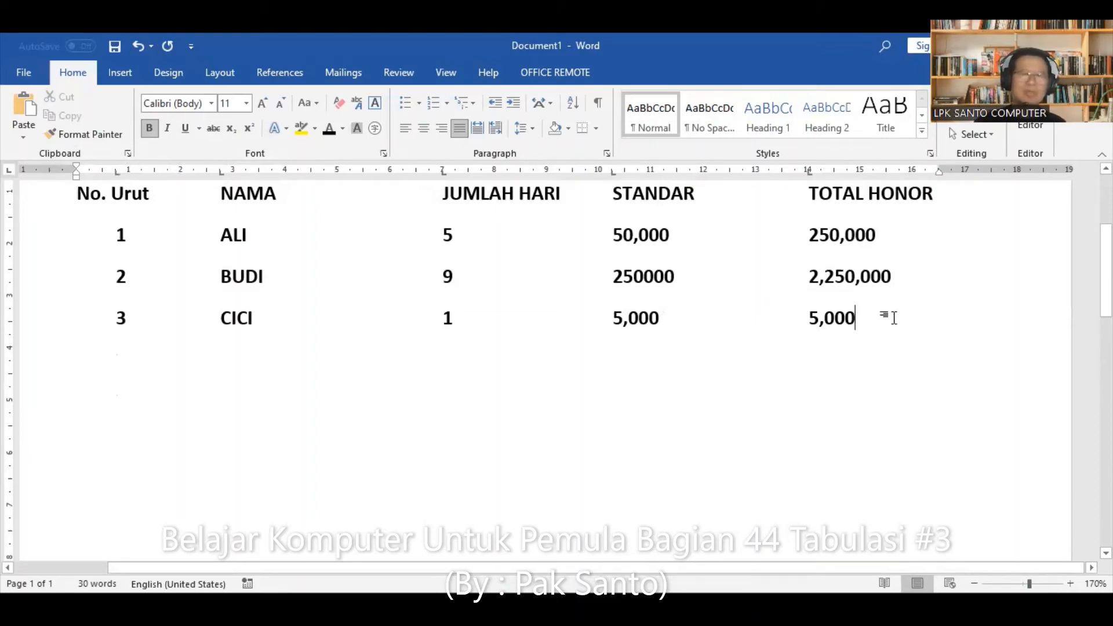
# Insert a full-width horizontal line below the third data row using three hyphens.
pyautogui.press('Return')
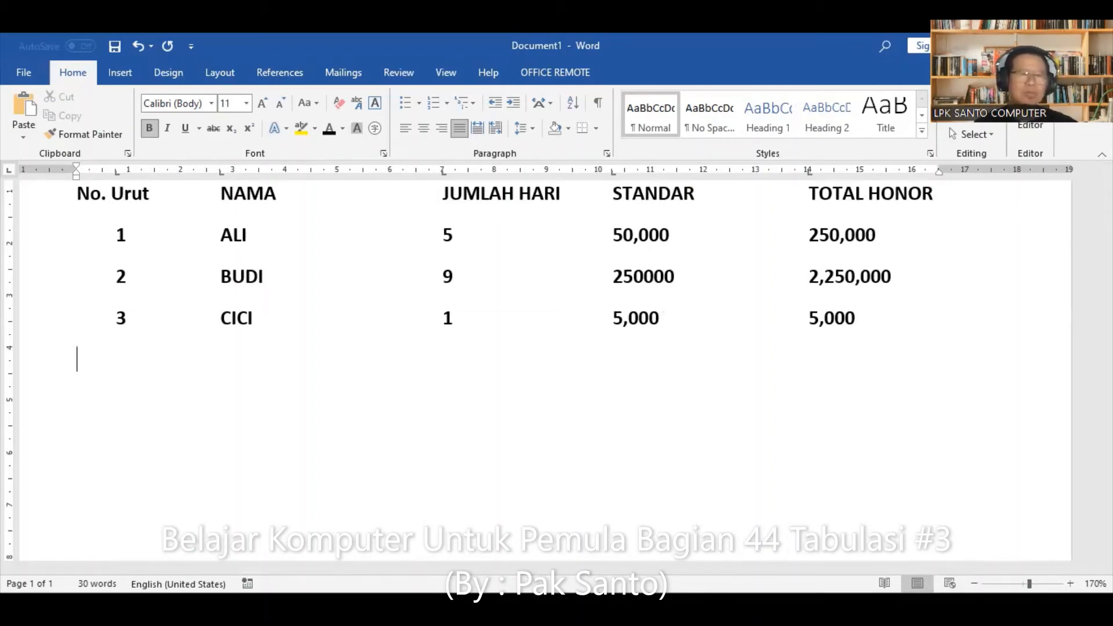
pyautogui.write('-')
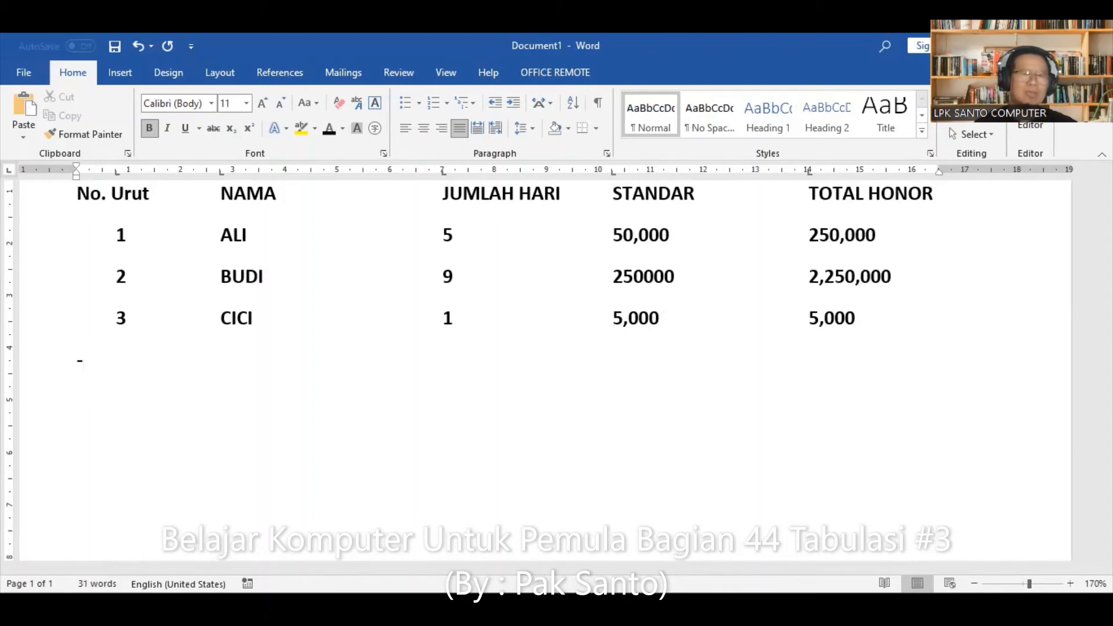
pyautogui.write('--')
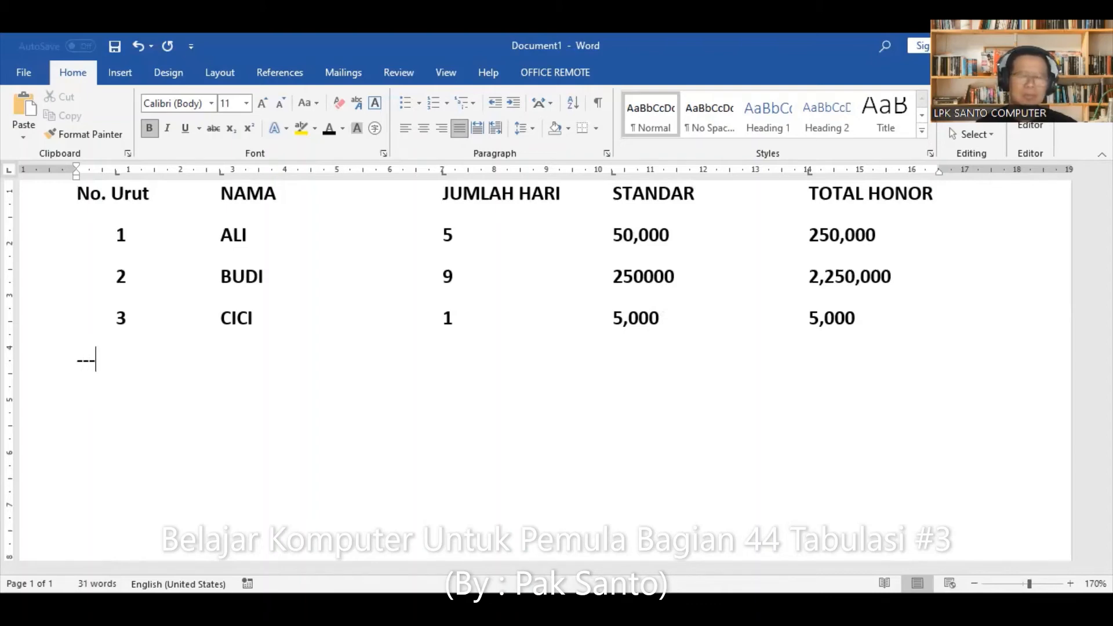
pyautogui.press('Return')
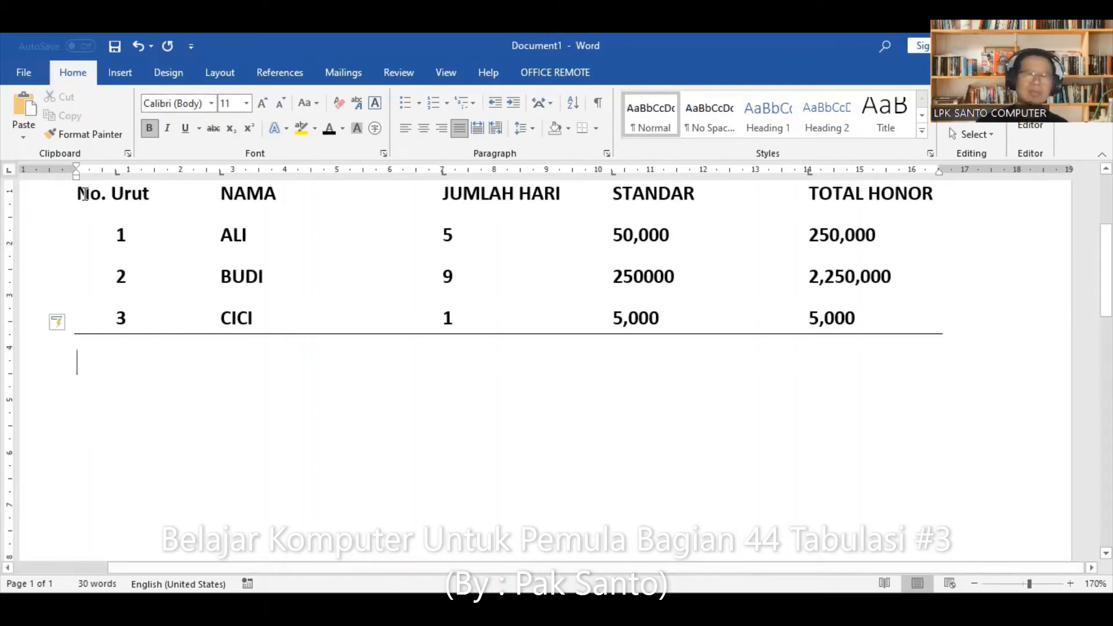
# Copy the column heading row from No. Urut to TOTAL HONOR and paste it below the horizontal line.
pyautogui.click(50, 198)
pyautogui.hotkey('ctrl', 'c')
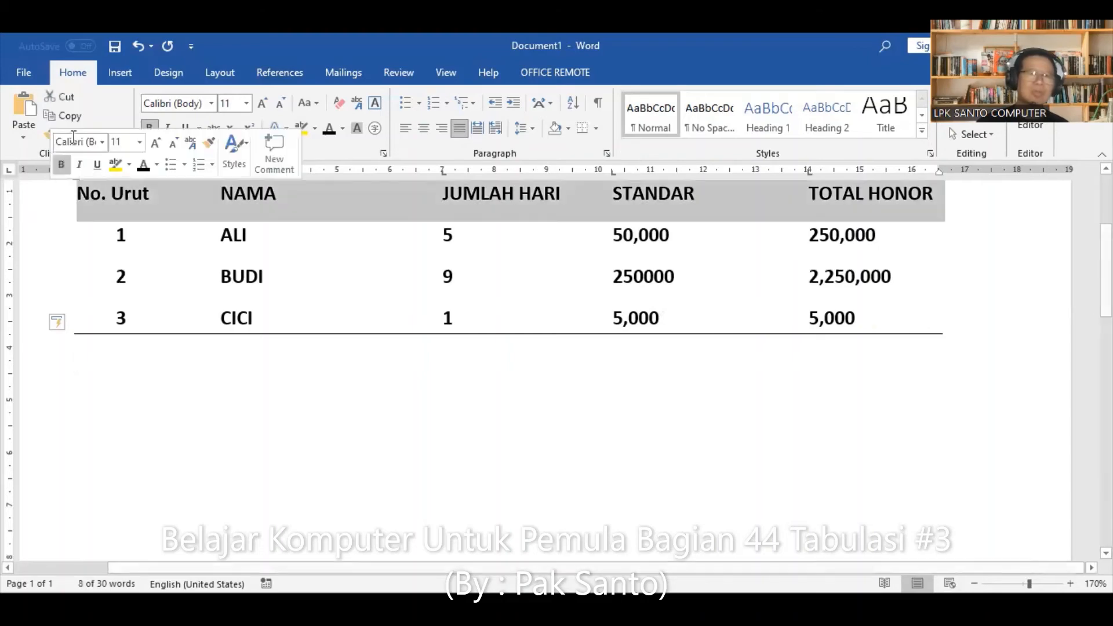
pyautogui.click(100, 364)
pyautogui.click(24, 107)
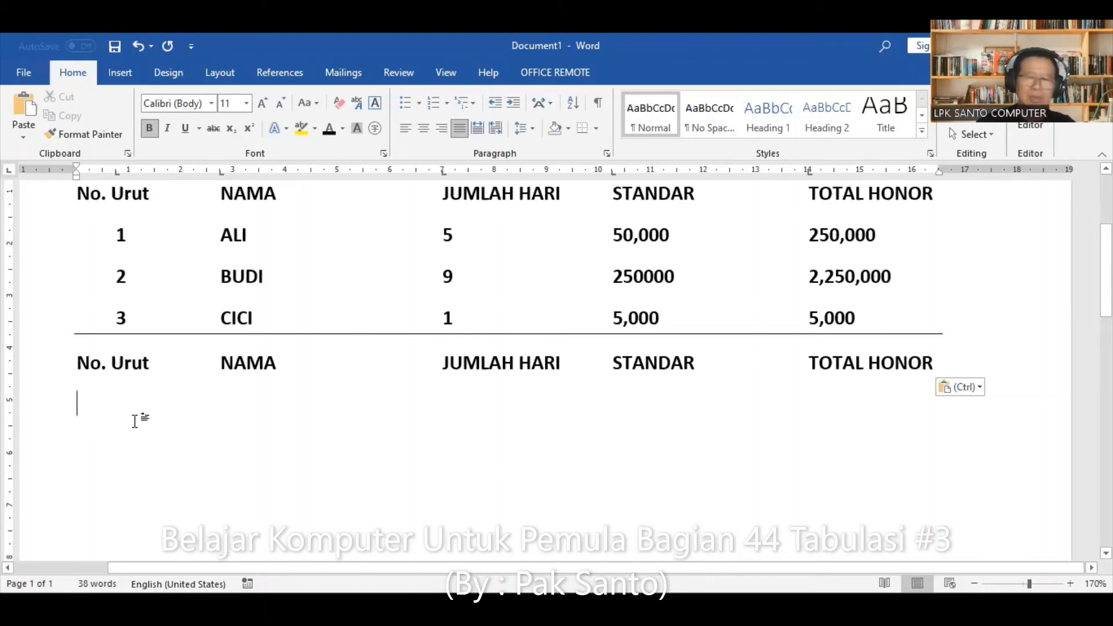
# Start the first data row under the copied headings with number 1, the person's name and 5 days at the tab stops.
pyautogui.press('Tab')
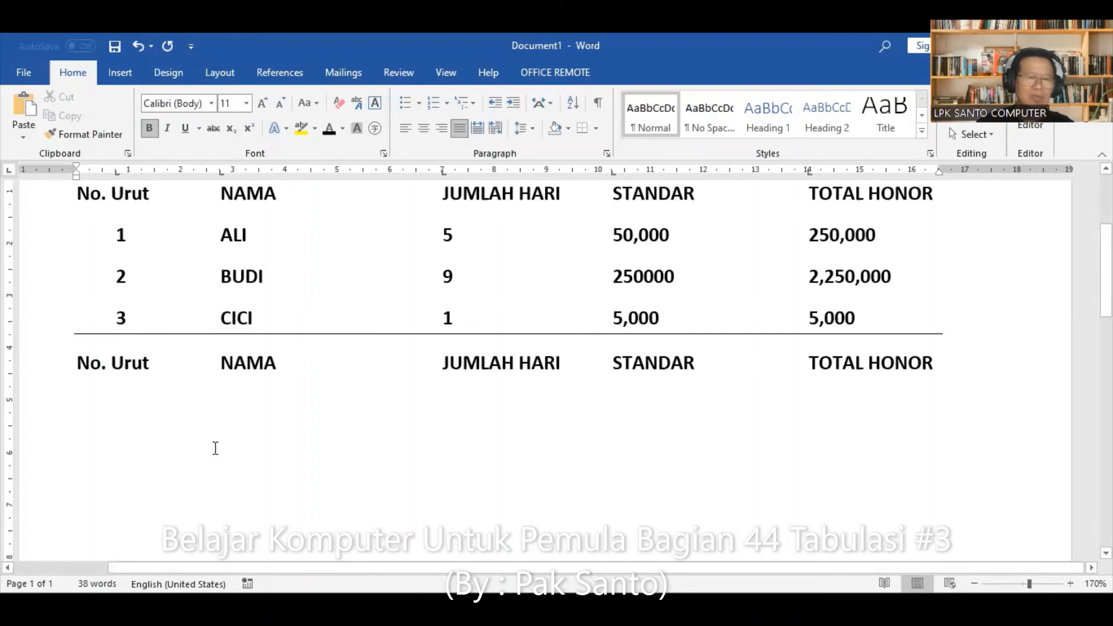
pyautogui.write('1')
pyautogui.press('Tab')
pyautogui.write('ALI')
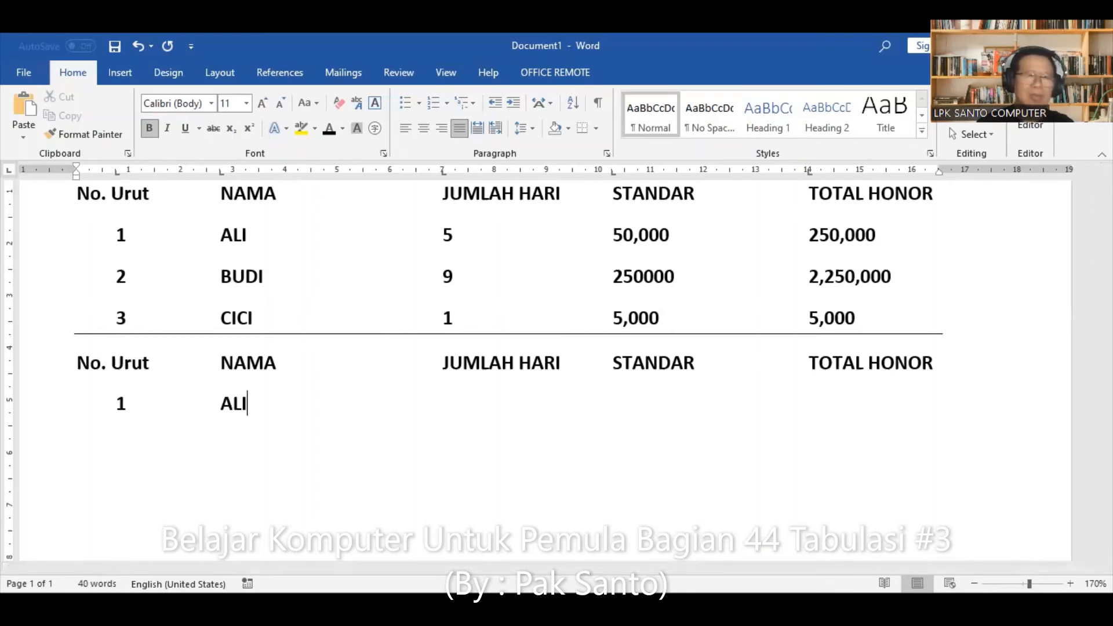
pyautogui.press('Tab')
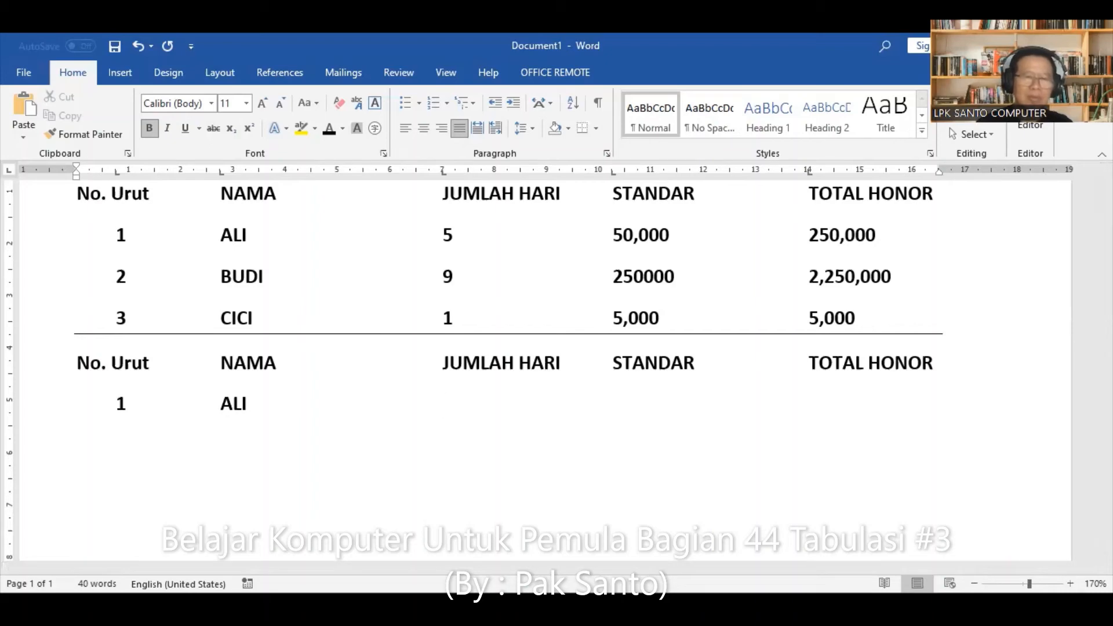
pyautogui.write('5')
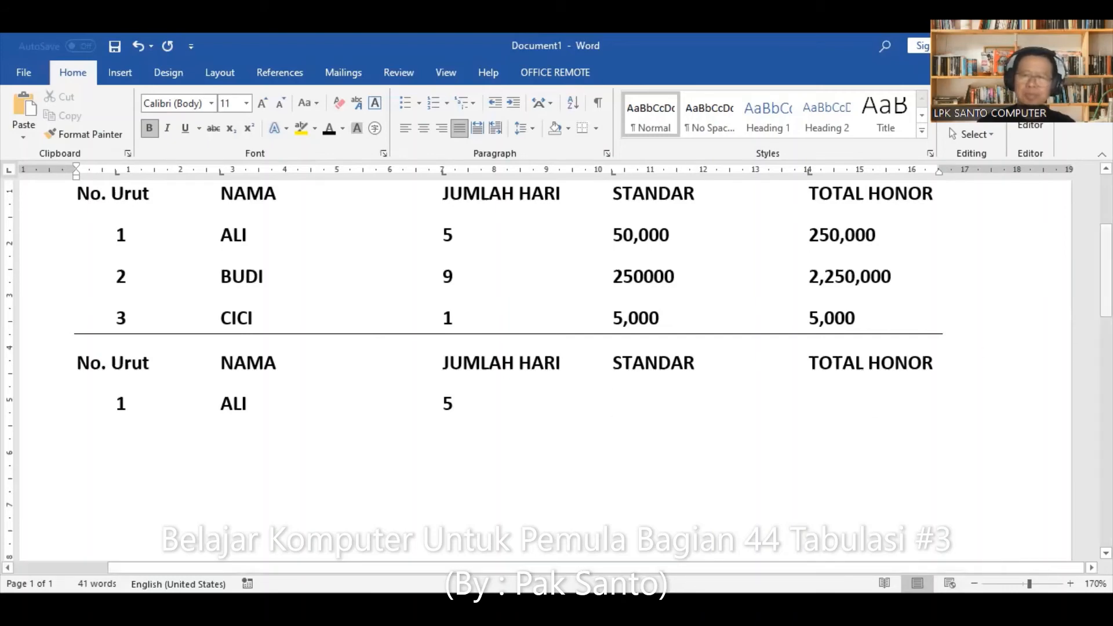
# Change the 0.75 cm tab stop of the new data row to Decimal alignment.
pyautogui.scroll(-3, 559, 372)
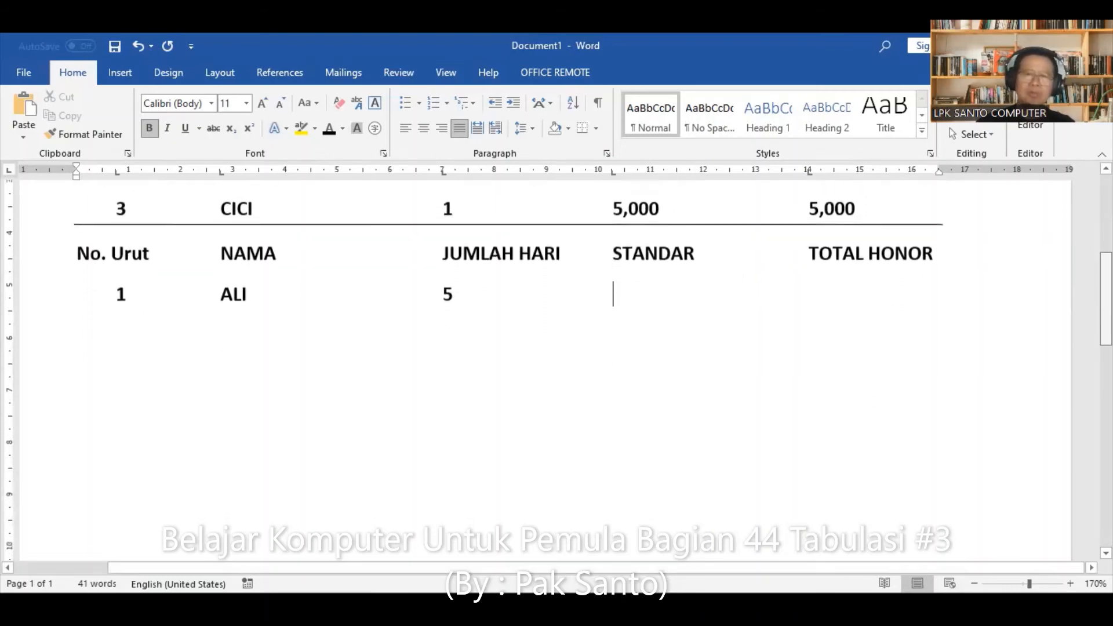
pyautogui.scroll(-1, 692, 241)
pyautogui.scroll(1, 691, 241)
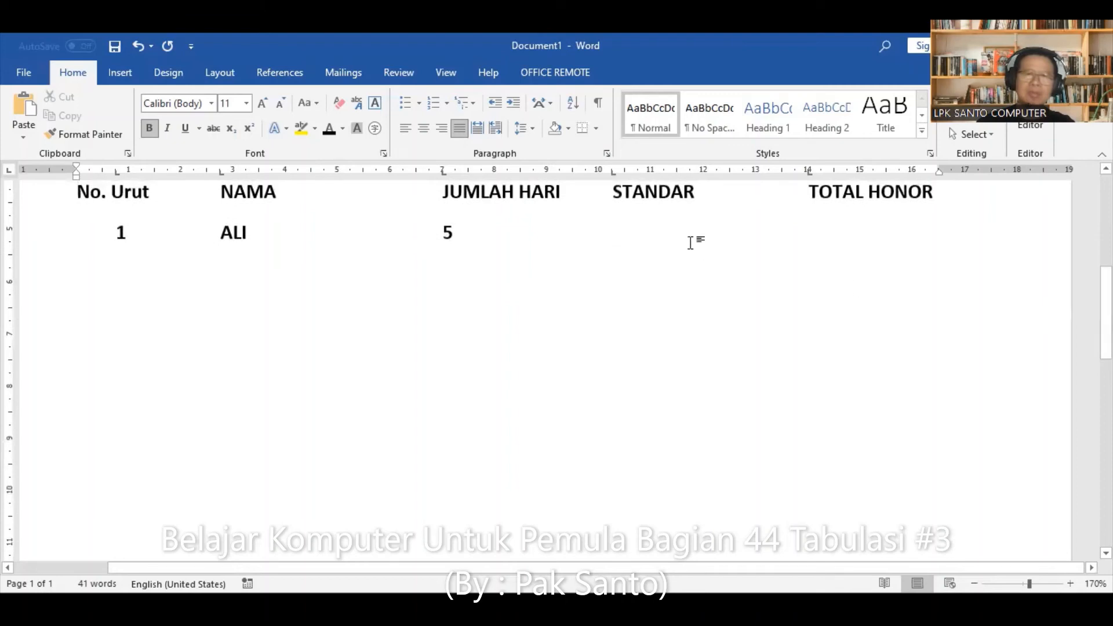
pyautogui.doubleClick(614, 172)
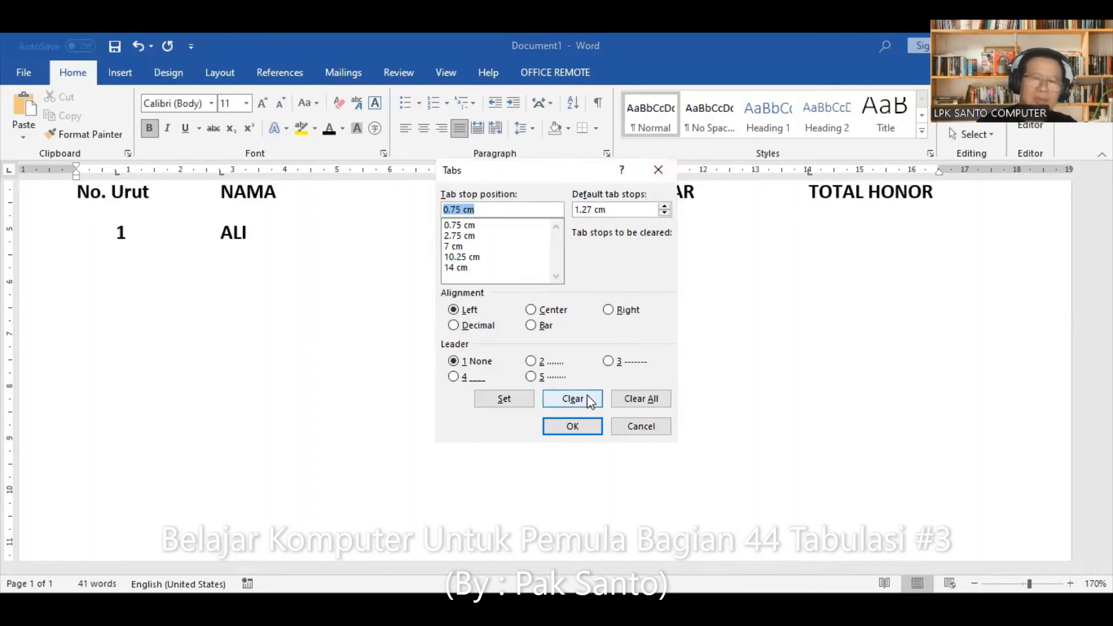
pyautogui.click(454, 326)
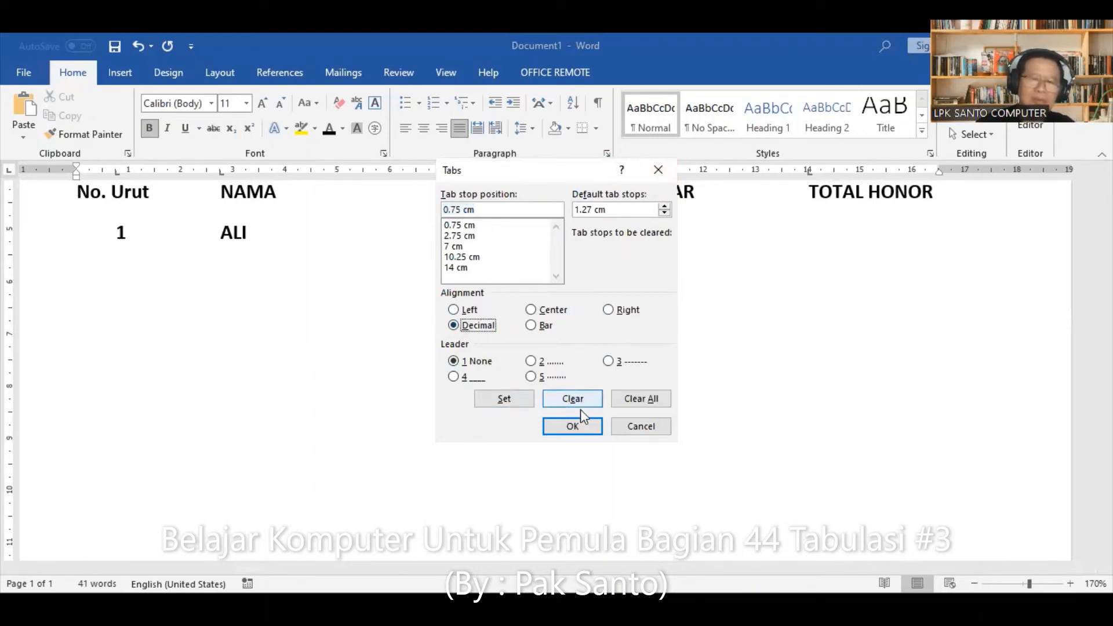
pyautogui.click(574, 428)
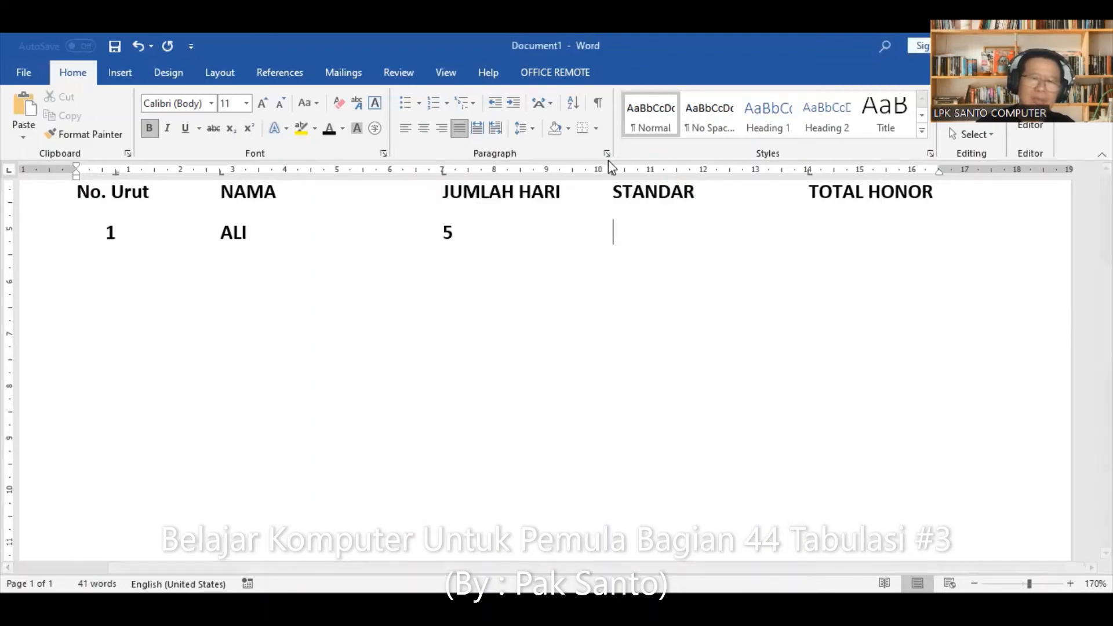
# Remove the 10.25 cm and 14 cm tab stops from the new data row and clear the tabs after the day count.
pyautogui.press('Tab')
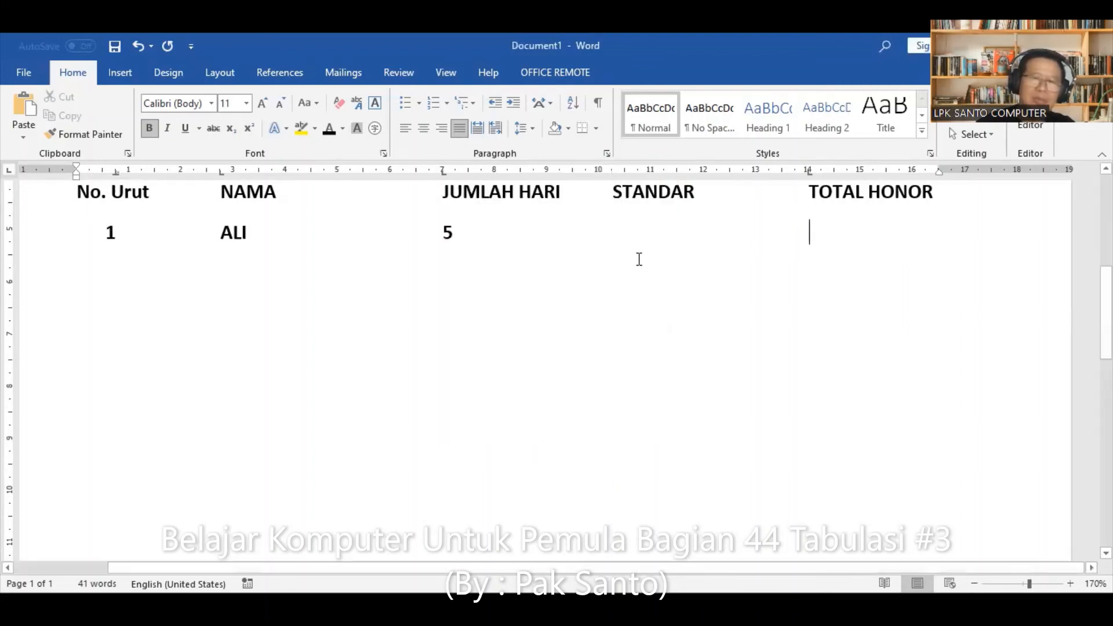
pyautogui.press('BackSpace')
pyautogui.press('BackSpace')
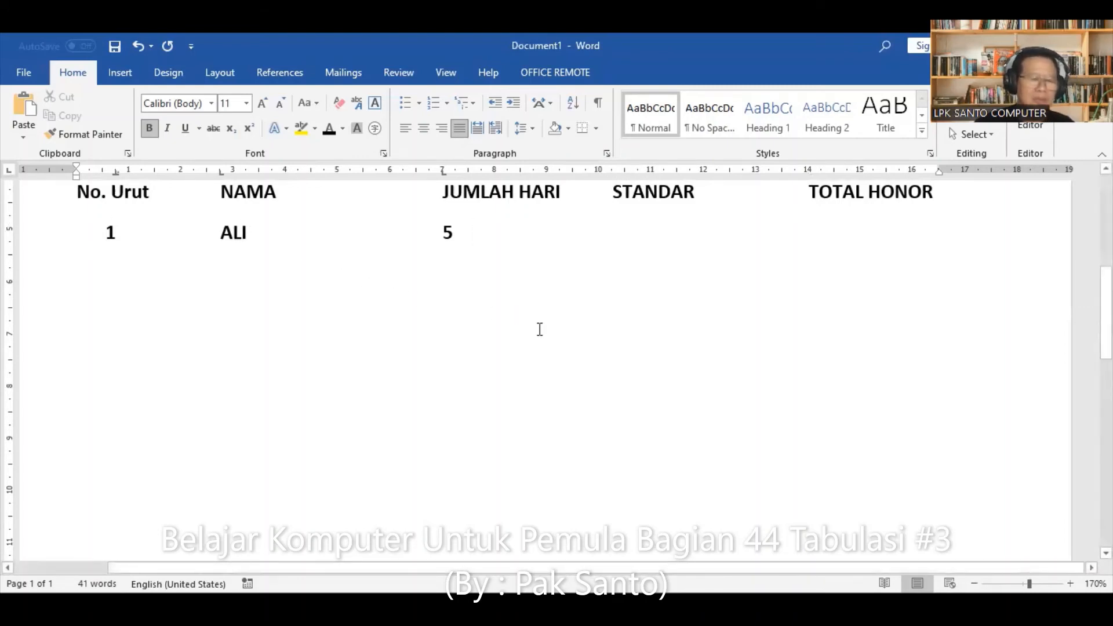
pyautogui.press('Tab')
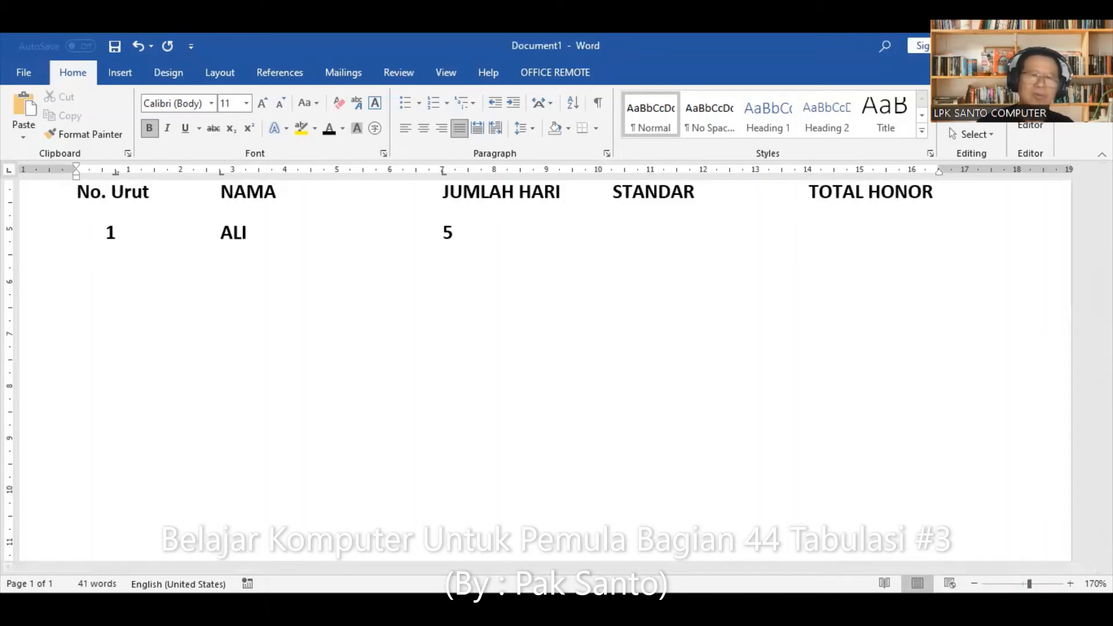
# Try a tab stop at 11.5 cm in the new data row with the trial number 98, and erase the number.
pyautogui.click(684, 180)
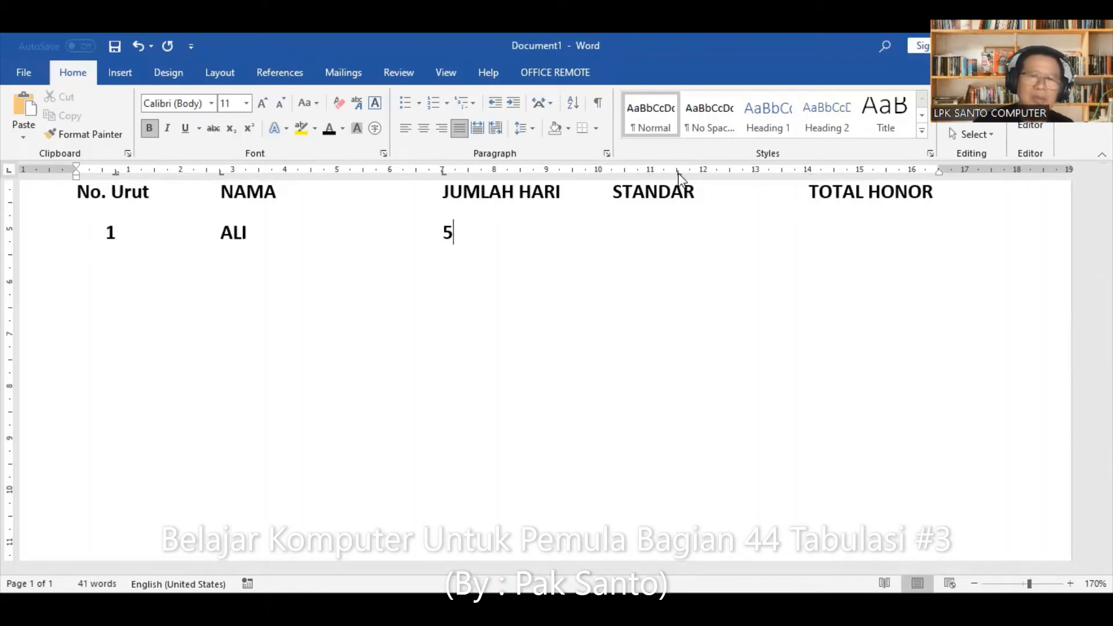
pyautogui.doubleClick(679, 173)
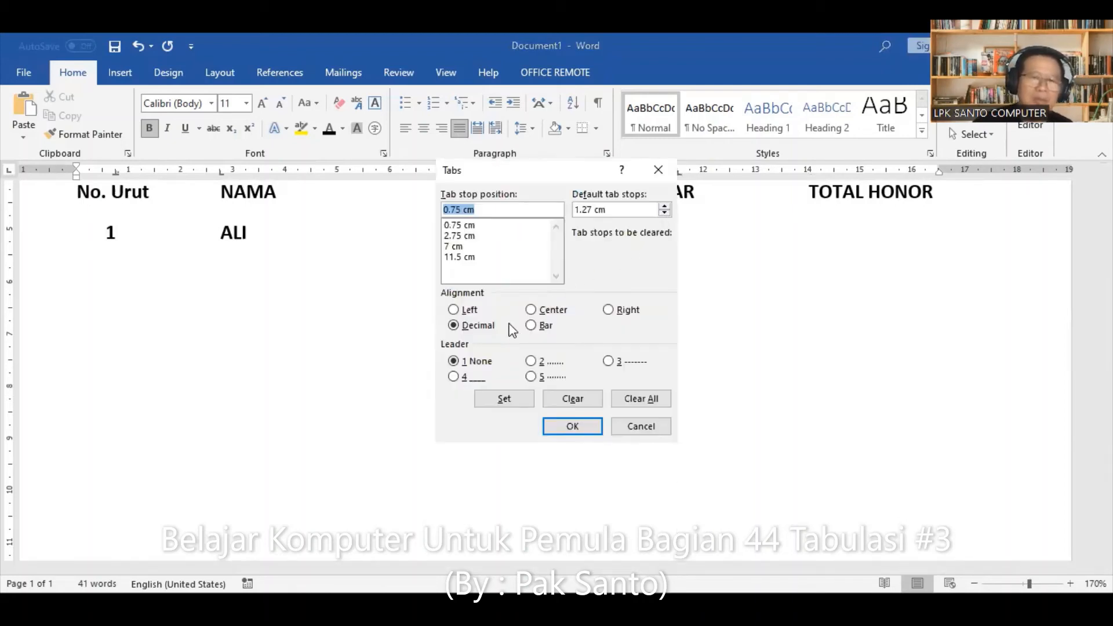
pyautogui.click(571, 427)
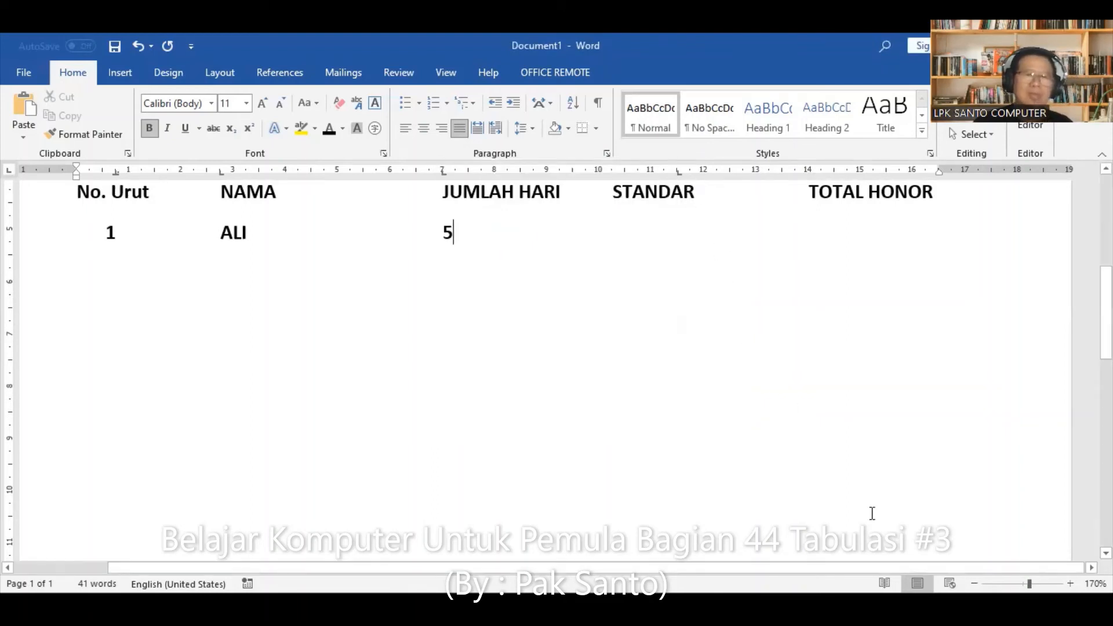
pyautogui.press('Tab')
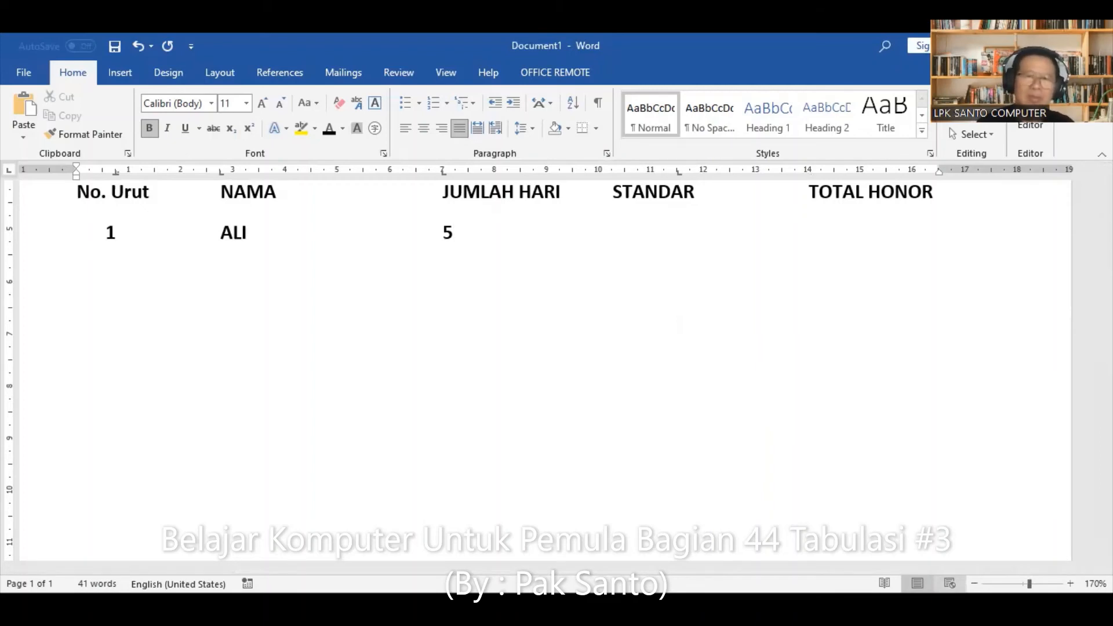
pyautogui.write('98')
pyautogui.press('BackSpace')
pyautogui.press('BackSpace')
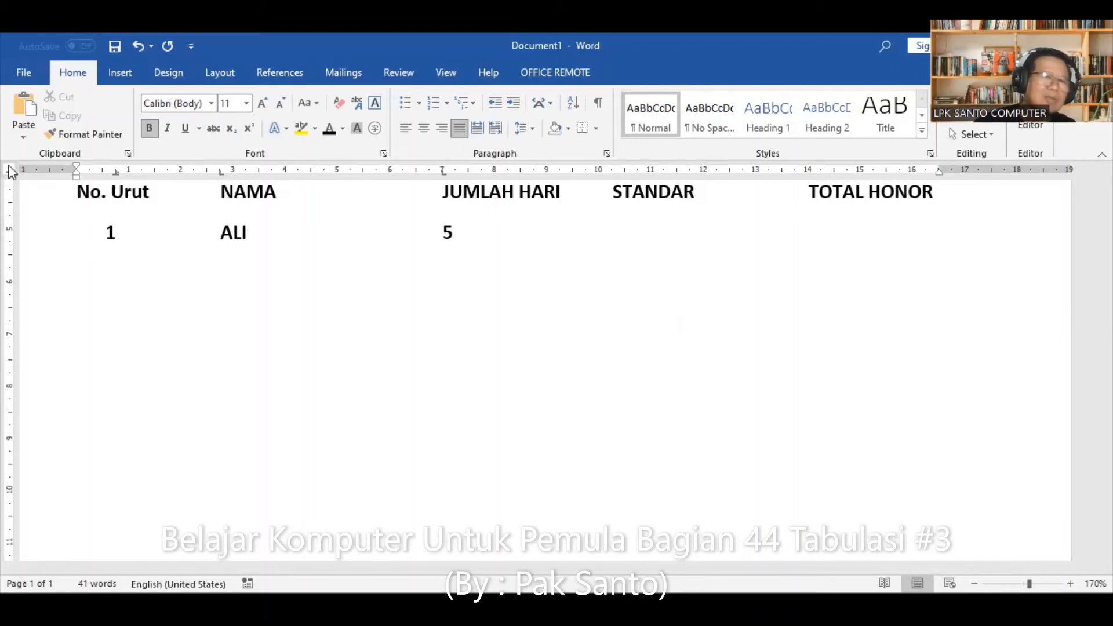
# Add tab stops that right-align figures at 11.5 cm under STANDAR and 16 cm under TOTAL HONOR in the new data row.
pyautogui.click(10, 170)
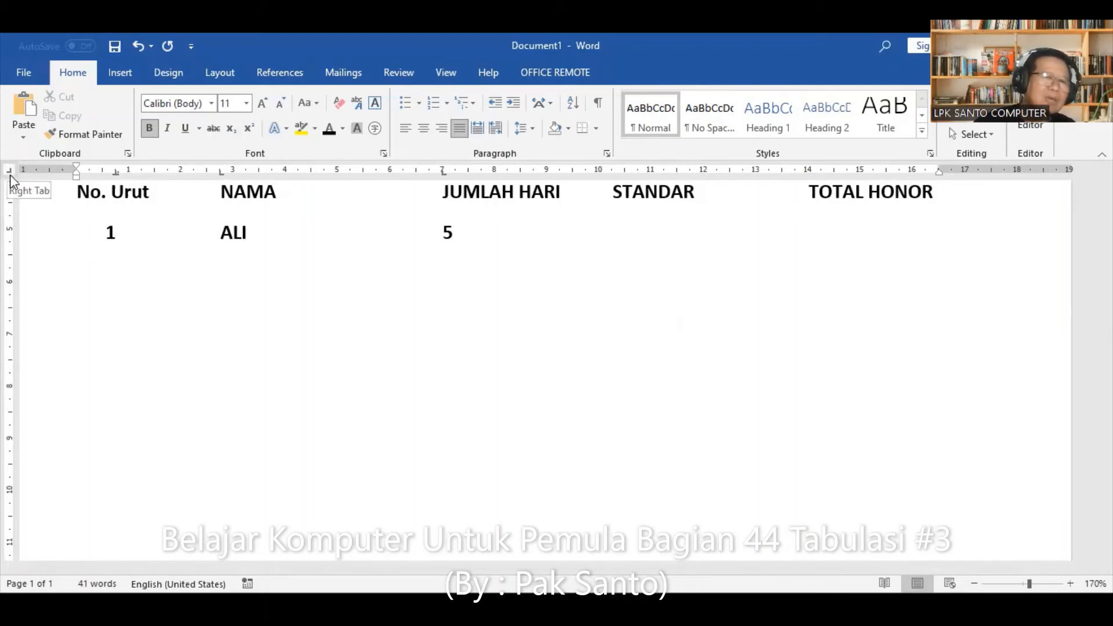
pyautogui.click(10, 171)
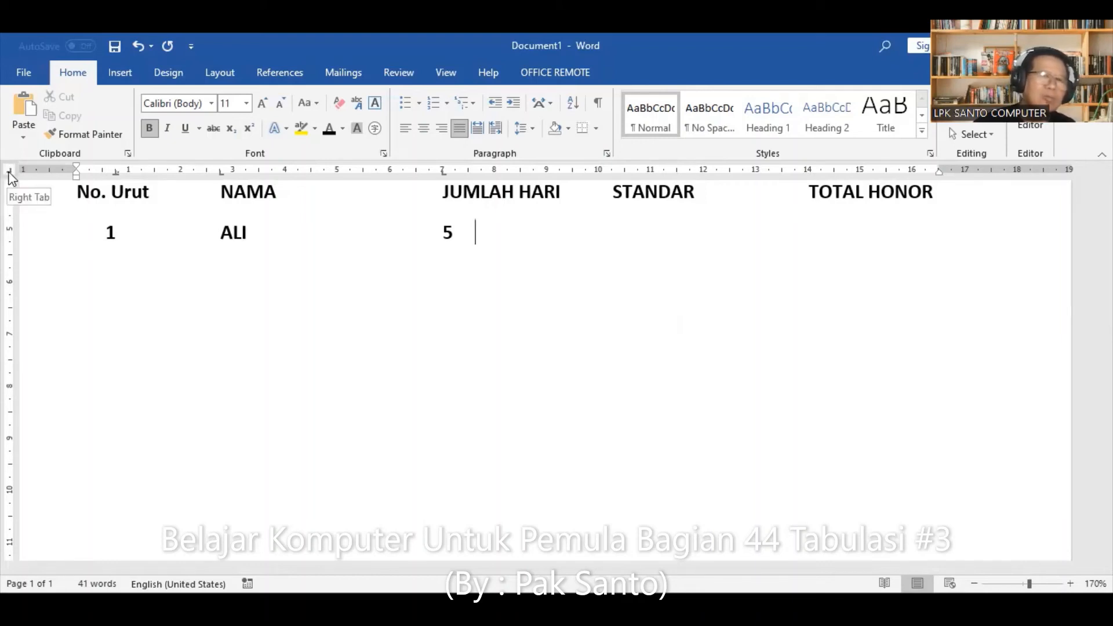
pyautogui.click(10, 174)
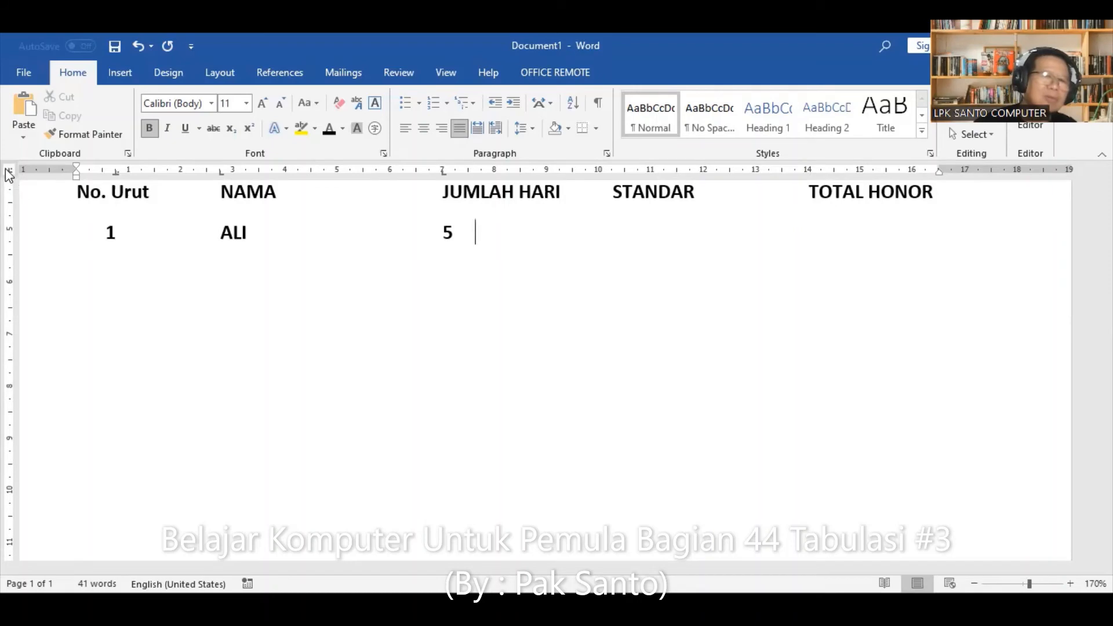
pyautogui.click(11, 176)
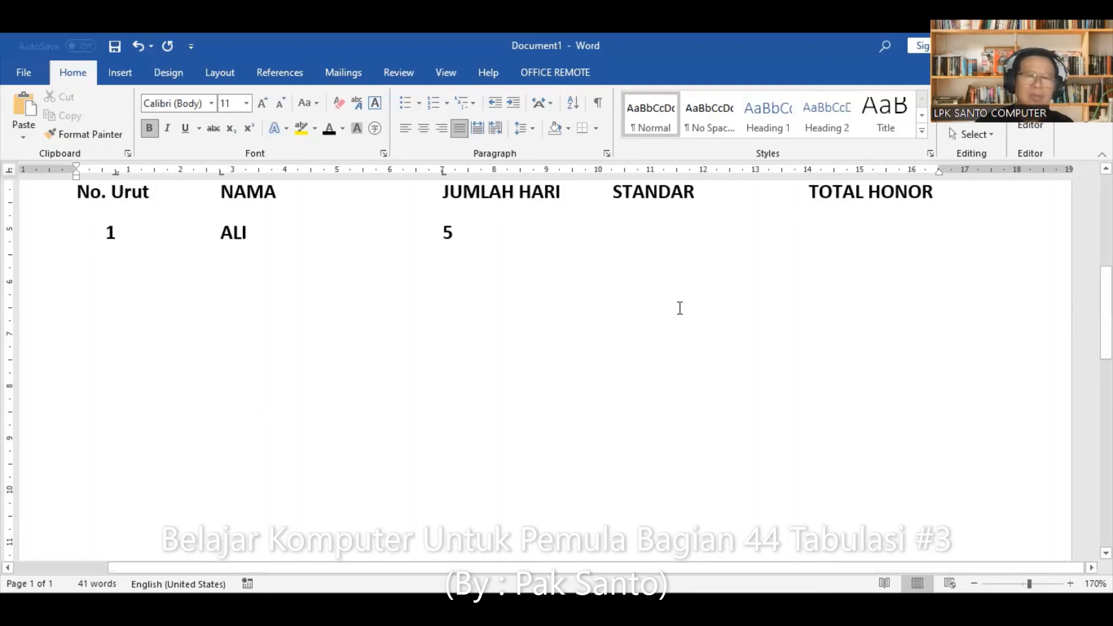
pyautogui.click(679, 174)
pyautogui.press('Tab')
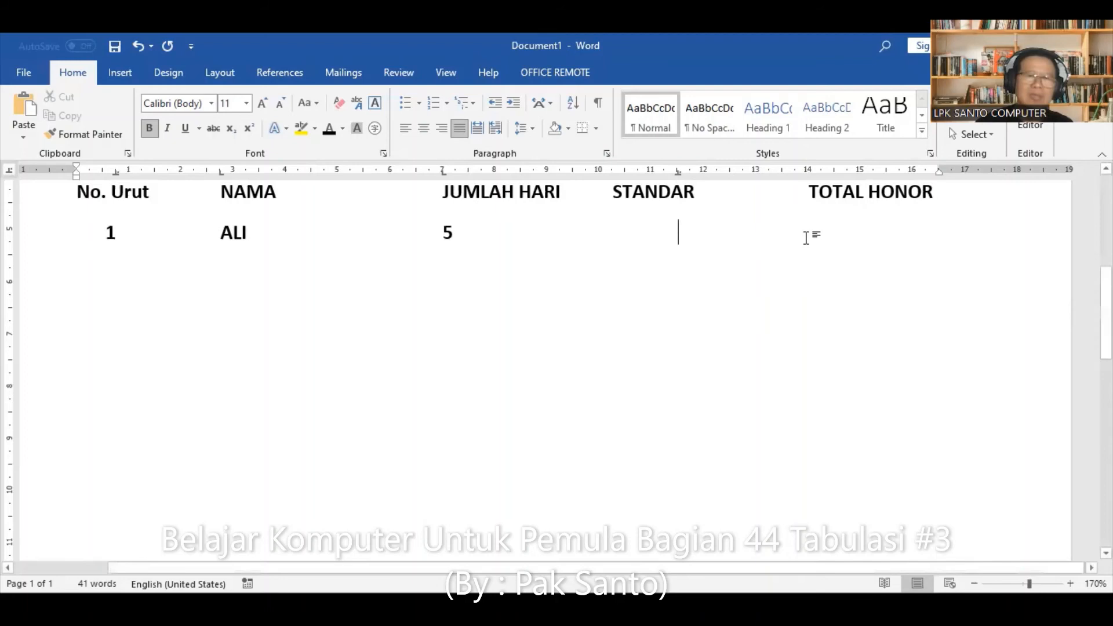
pyautogui.click(912, 172)
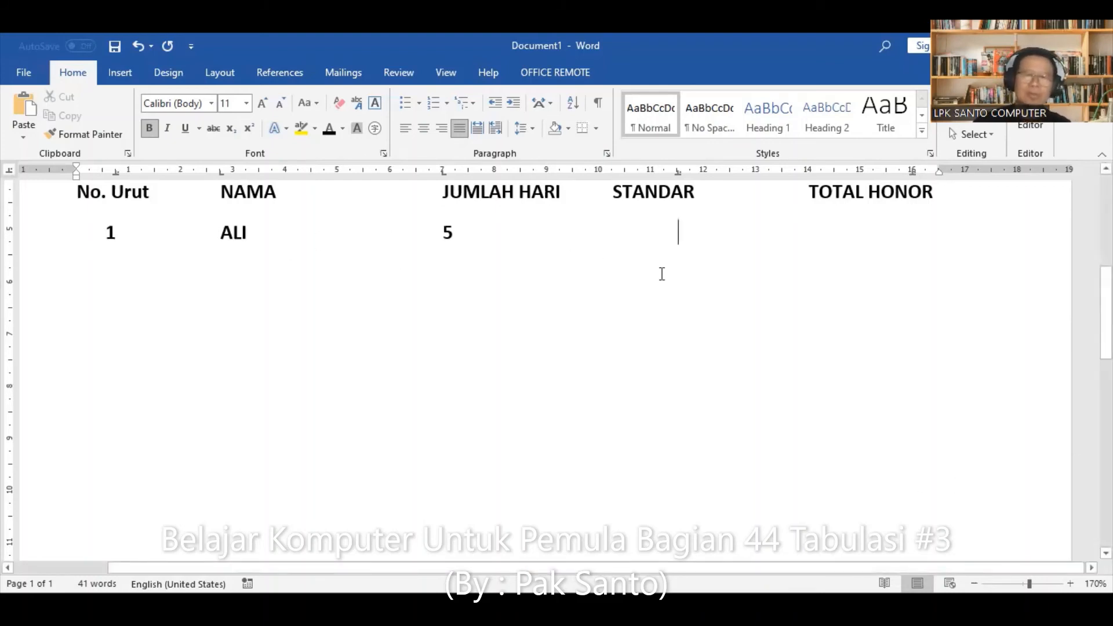
# Complete the first data row below the line with 50,000 under STANDAR and 250,000 under TOTAL HONOR.
pyautogui.scroll(2, 661, 271)
pyautogui.scroll(2, 661, 274)
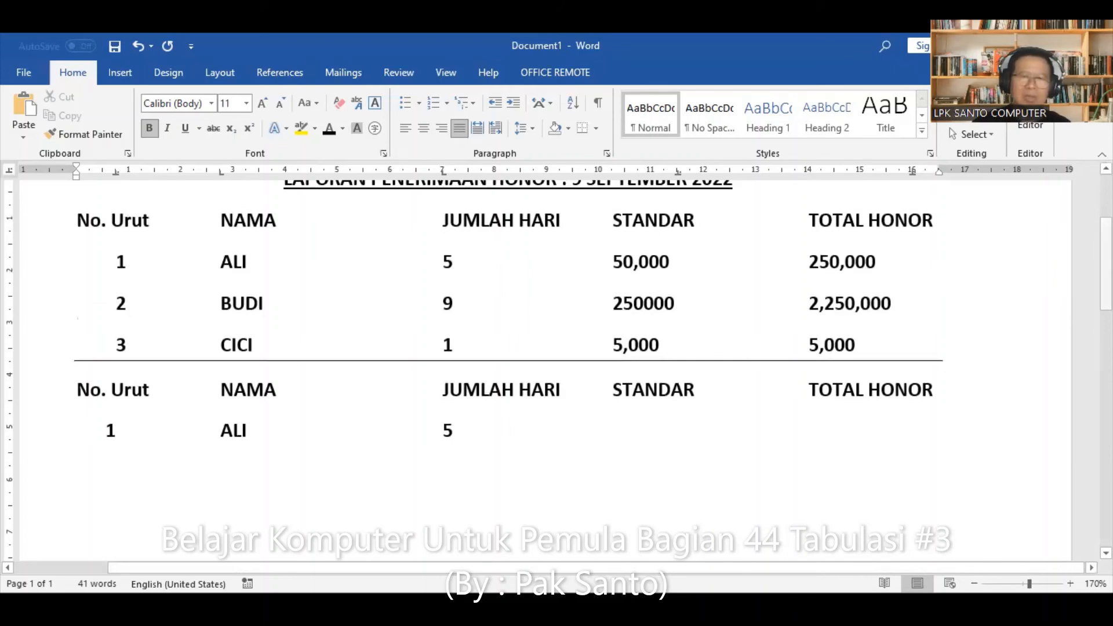
pyautogui.write('50')
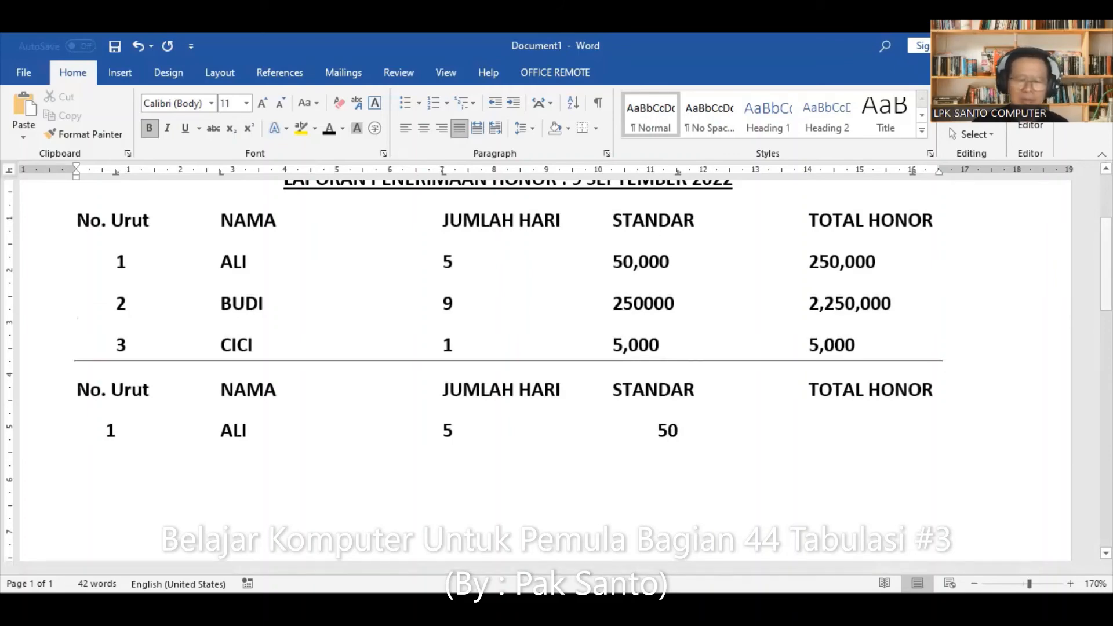
pyautogui.write(',00')
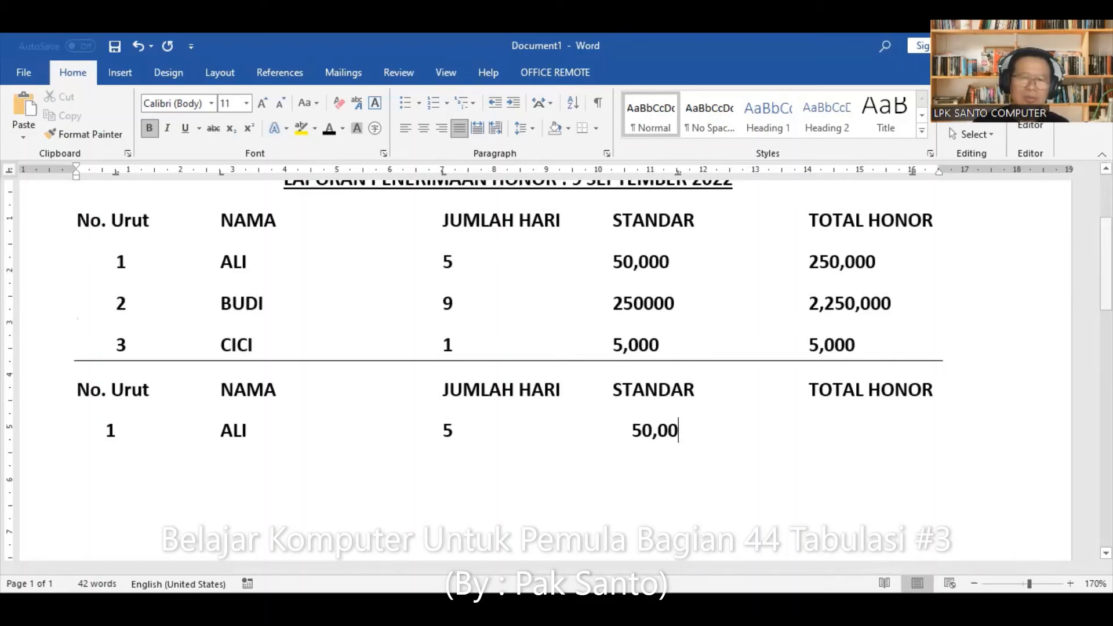
pyautogui.write('0,')
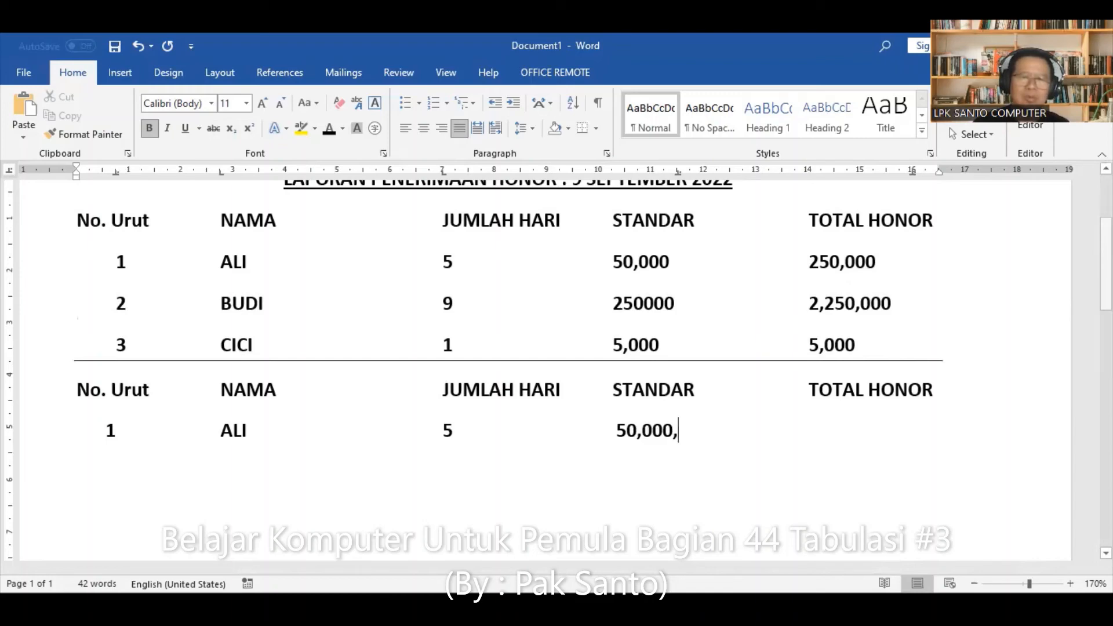
pyautogui.press('BackSpace')
pyautogui.press('BackSpace')
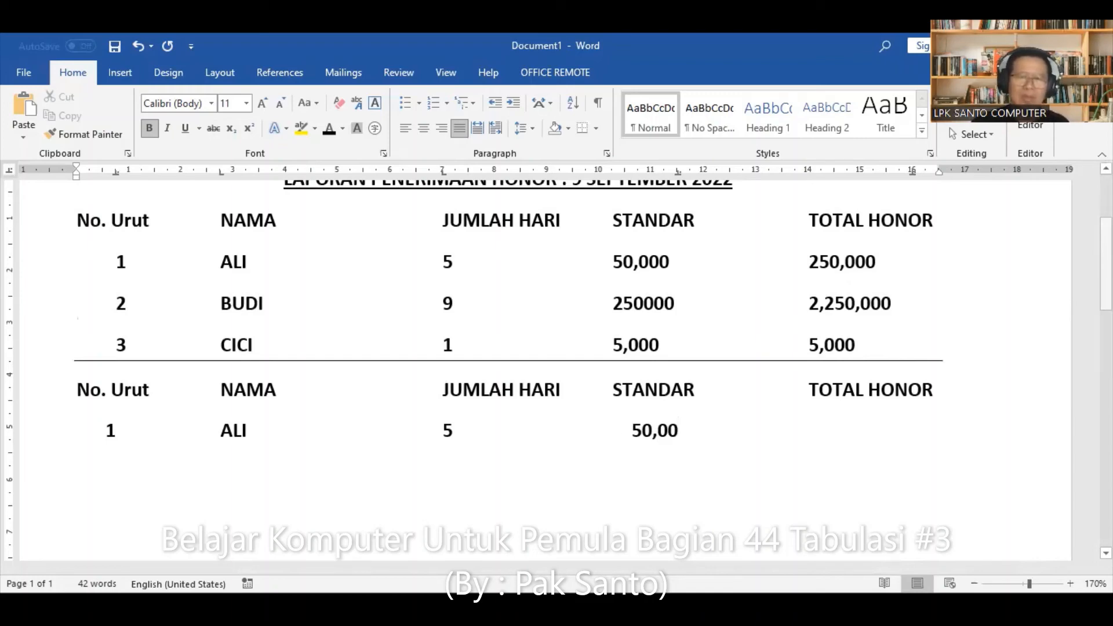
pyautogui.write('0')
pyautogui.press('Tab')
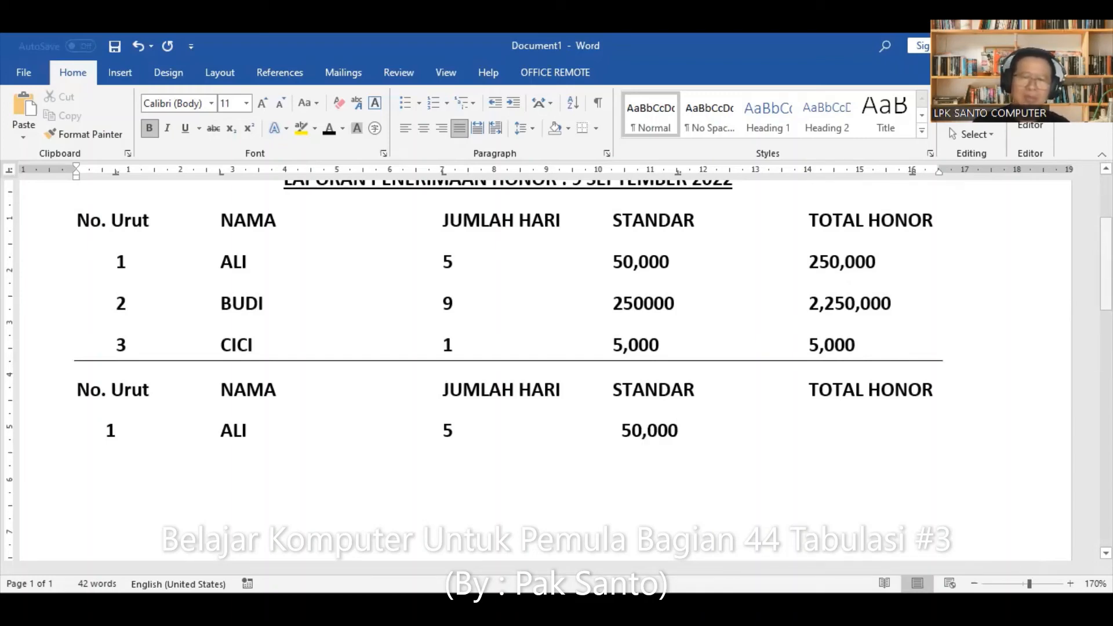
pyautogui.write('250')
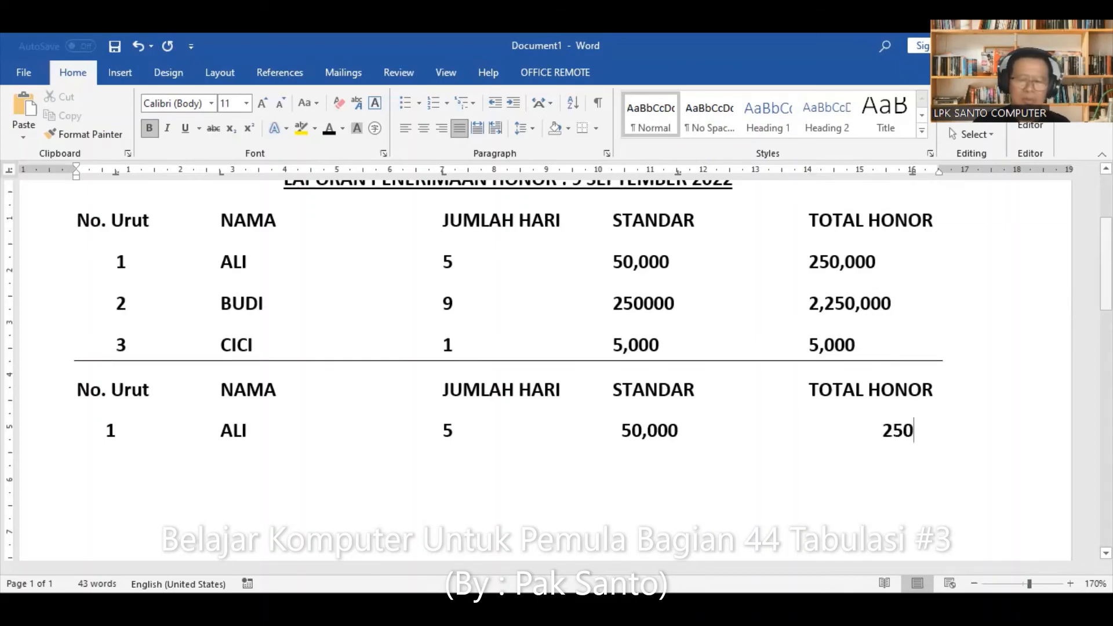
pyautogui.write(',000')
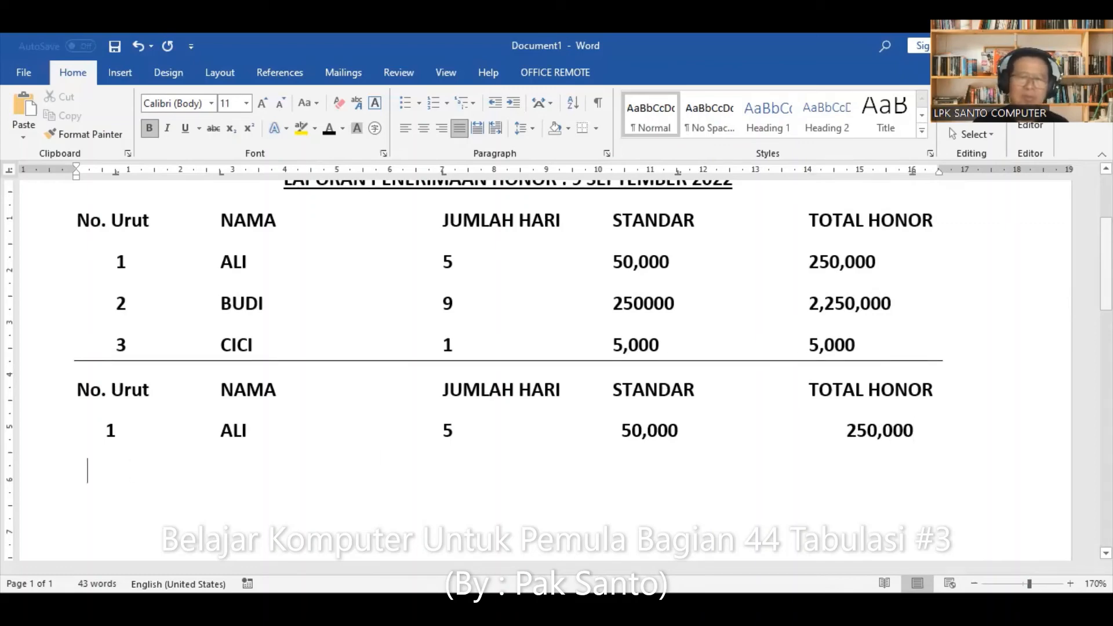
# Start the second data row below the line with number 2, the second person's name and 9 under JUMLAH HARI.
pyautogui.press('Tab')
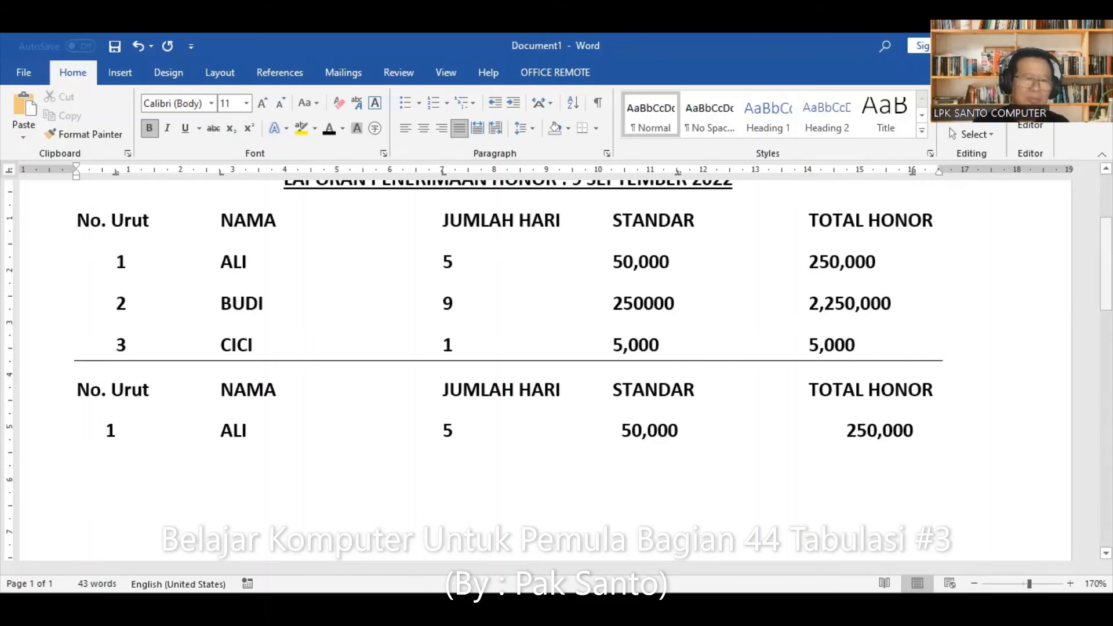
pyautogui.write('2 ')
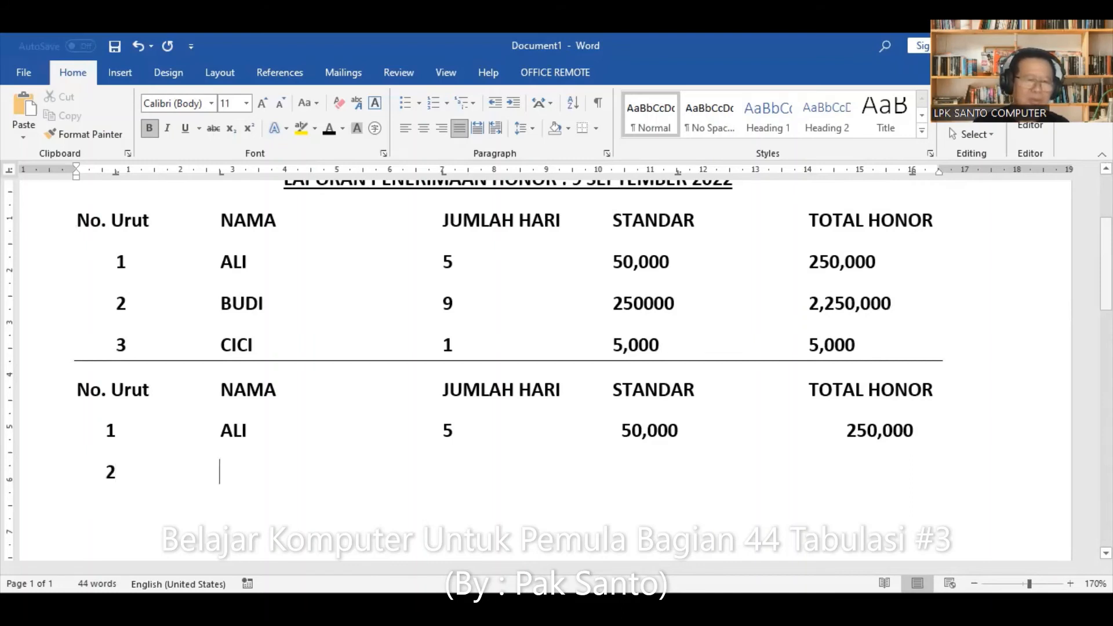
pyautogui.write('BUDI')
pyautogui.press('Tab')
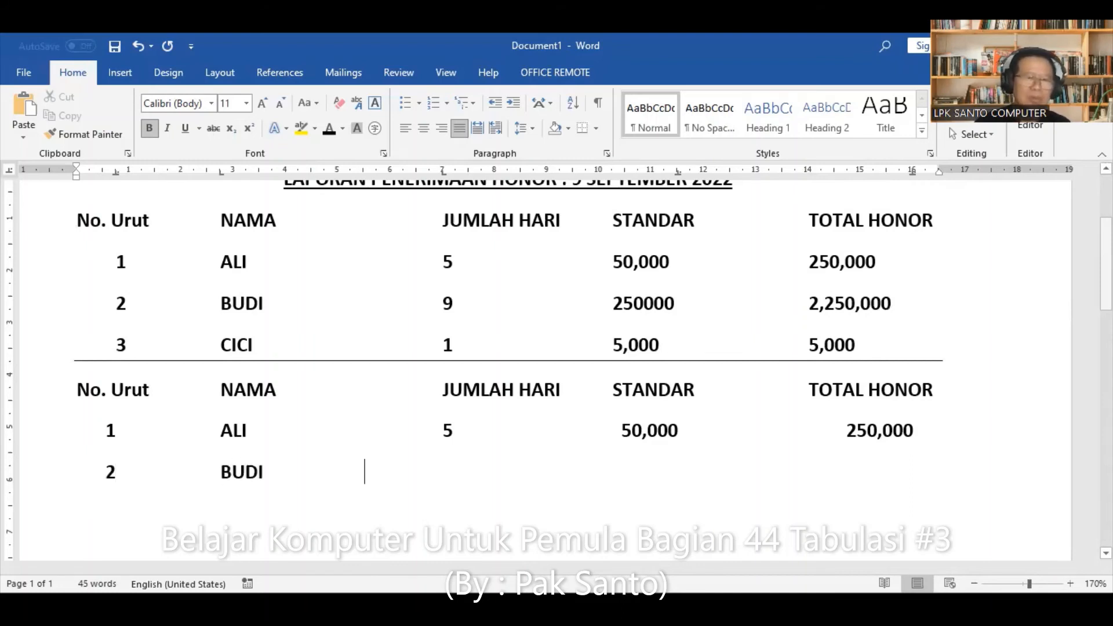
pyautogui.write('9')
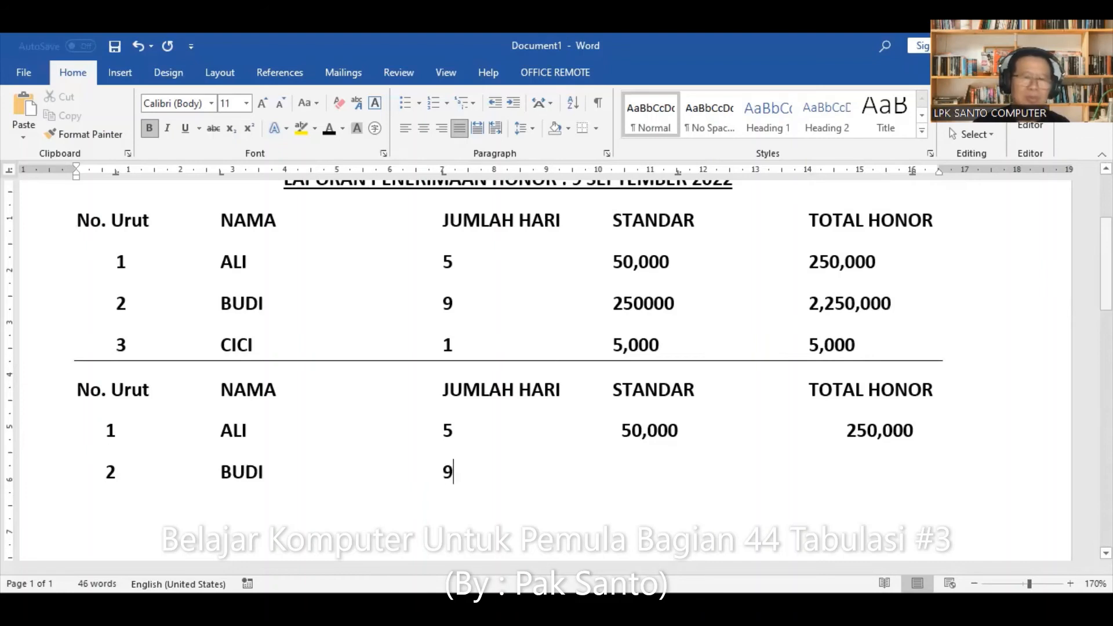
pyautogui.press('Tab')
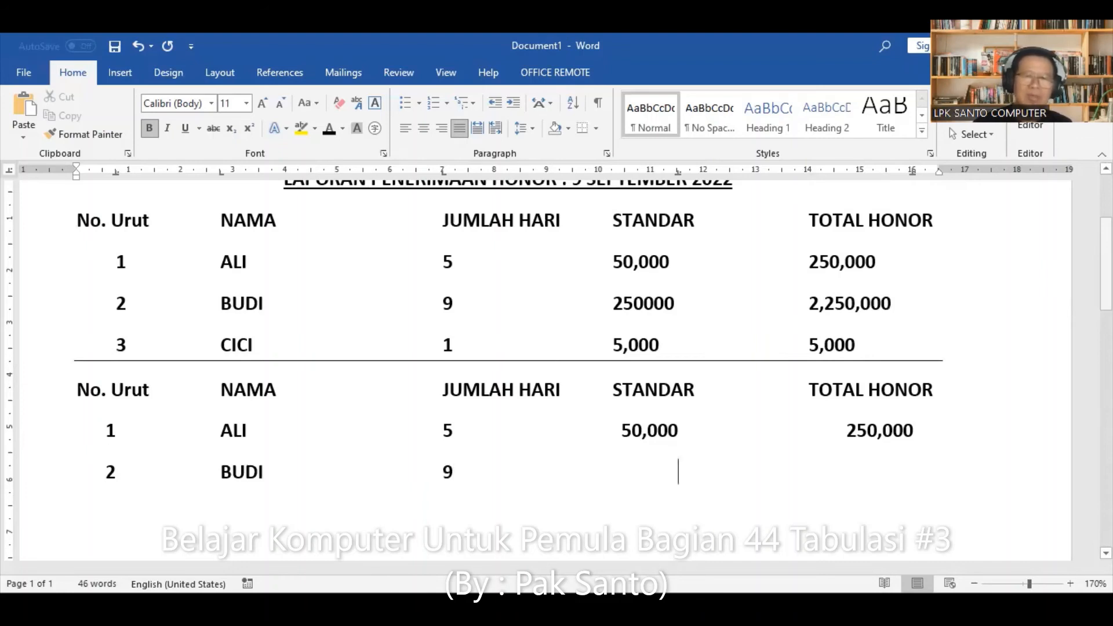
# Add the thousands comma to the second row's STANDAR figure above the line so it reads 250,000.
pyautogui.click(647, 304)
pyautogui.write(',')
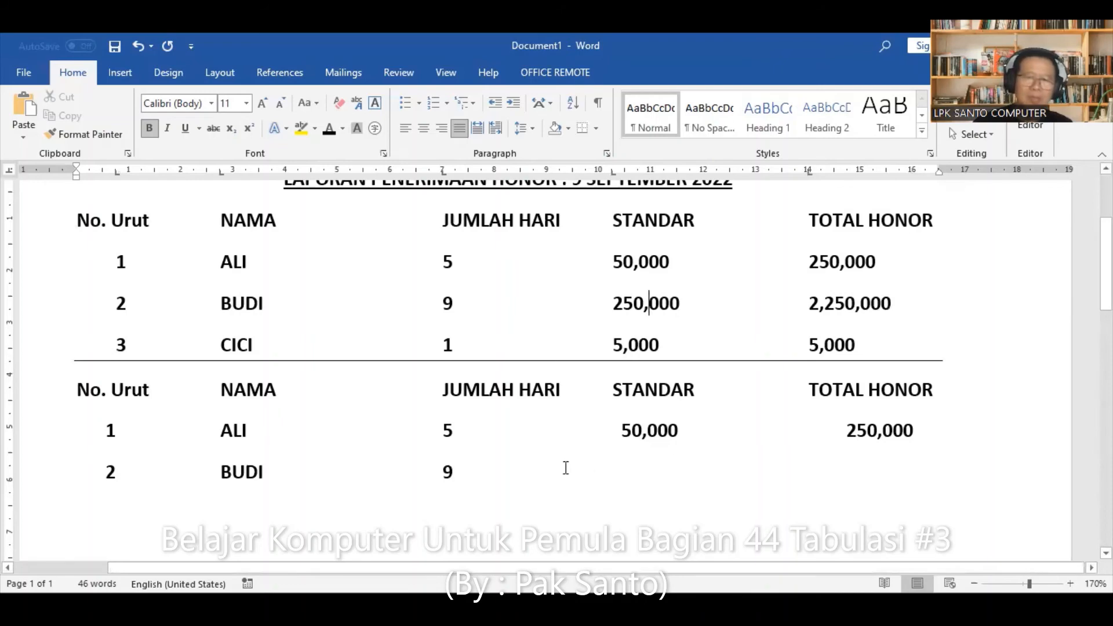
pyautogui.click(679, 468)
# Complete the second data row below the line with 250,000 under STANDAR and 2,250,000 under TOTAL HONOR.
pyautogui.press('Tab')
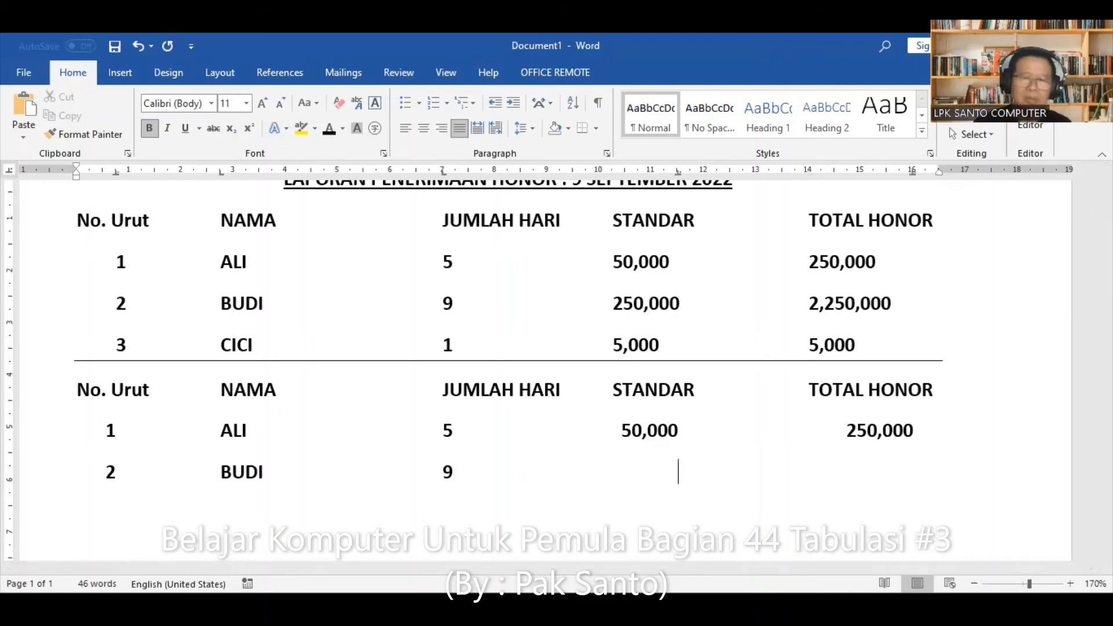
pyautogui.write('250')
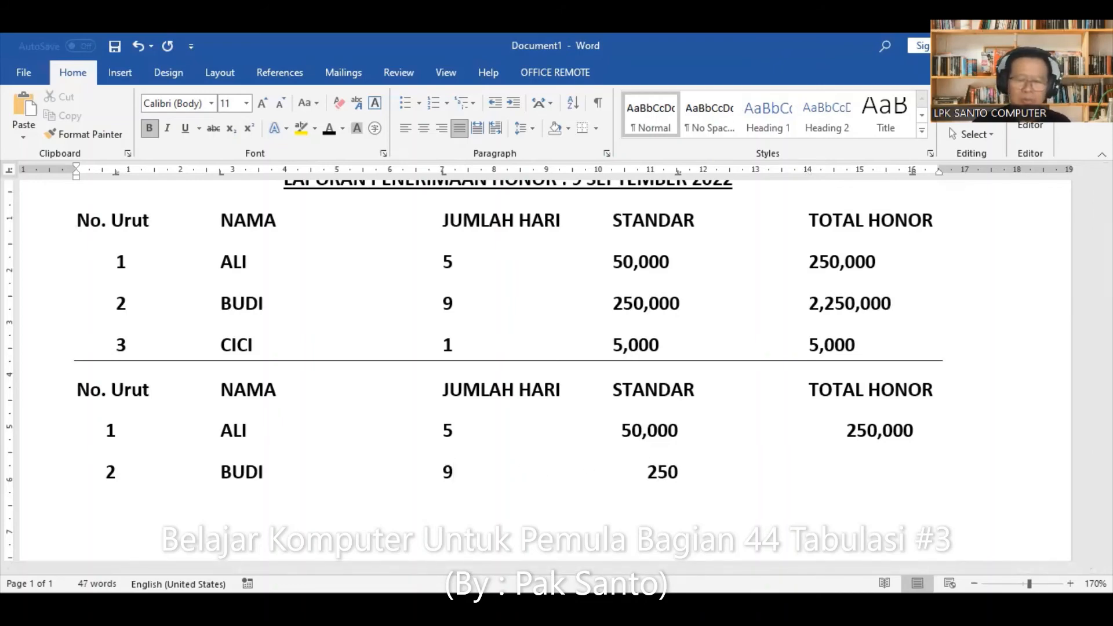
pyautogui.write(',000')
pyautogui.press('Tab')
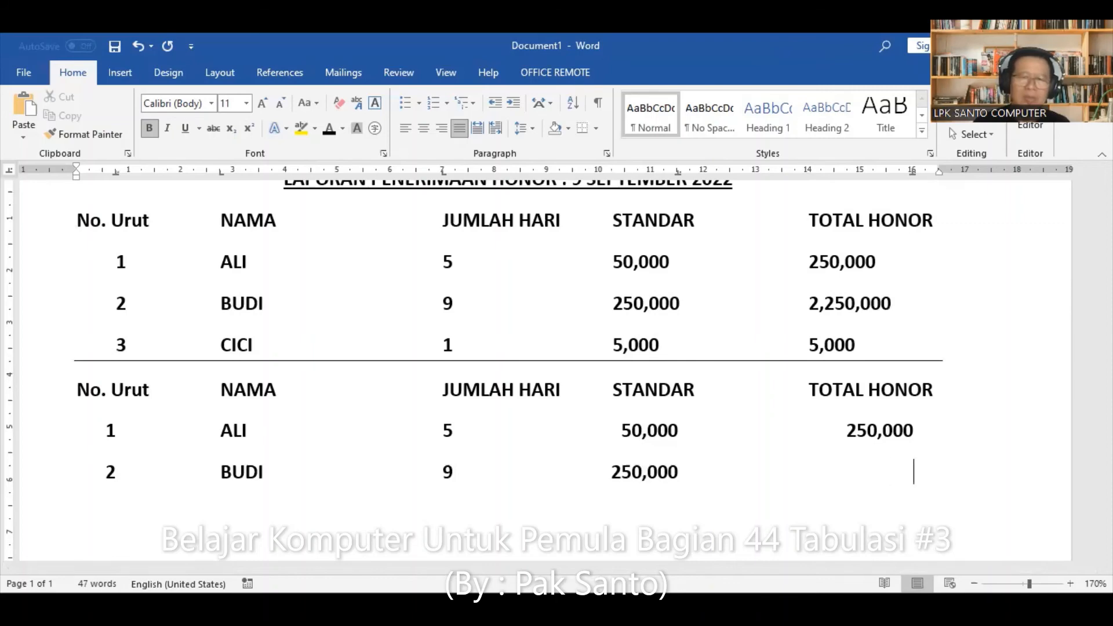
pyautogui.write('2')
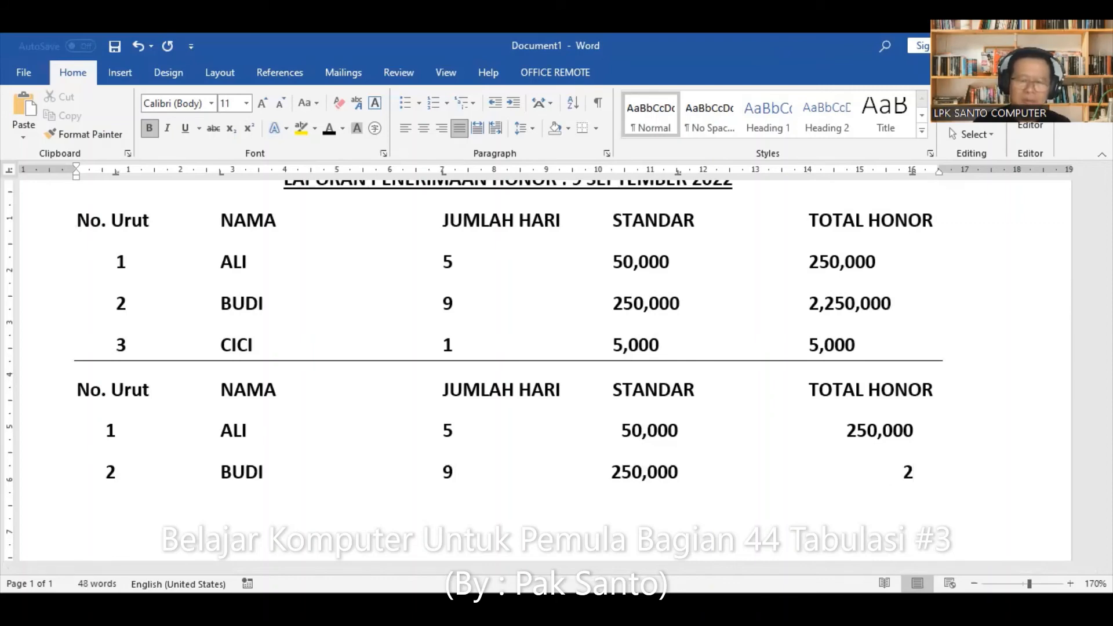
pyautogui.write(',250,000')
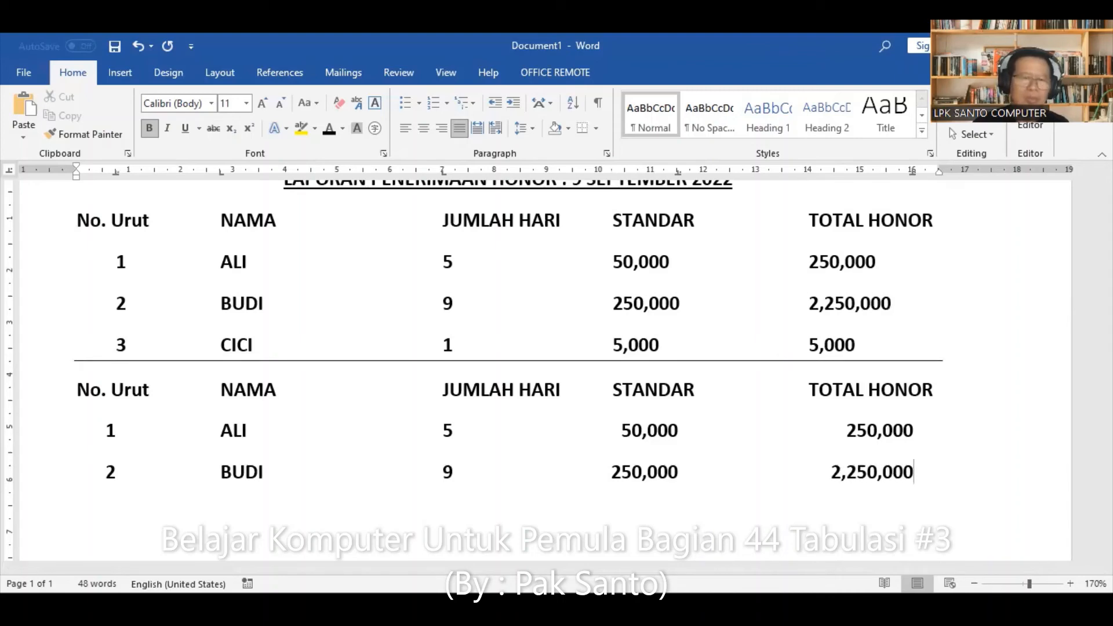
# Add the third data row below the line: number 3, the third person's name, 1 day, STANDAR 5,000 and TOTAL HONOR 5,000.
pyautogui.press('Tab')
pyautogui.write('3')
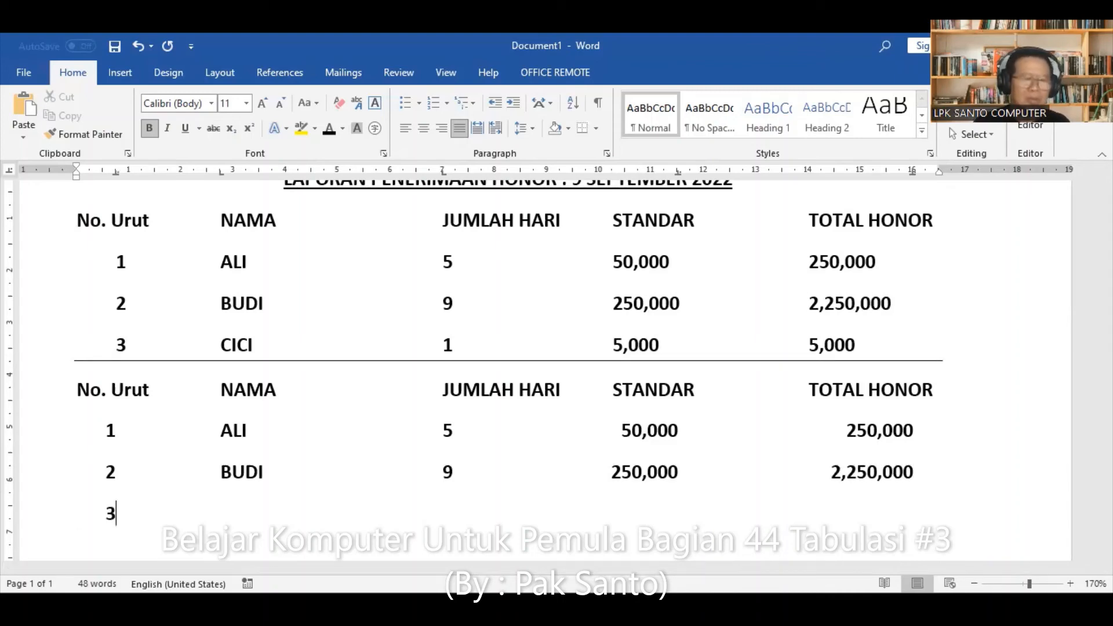
pyautogui.press('Tab')
pyautogui.write('CICI')
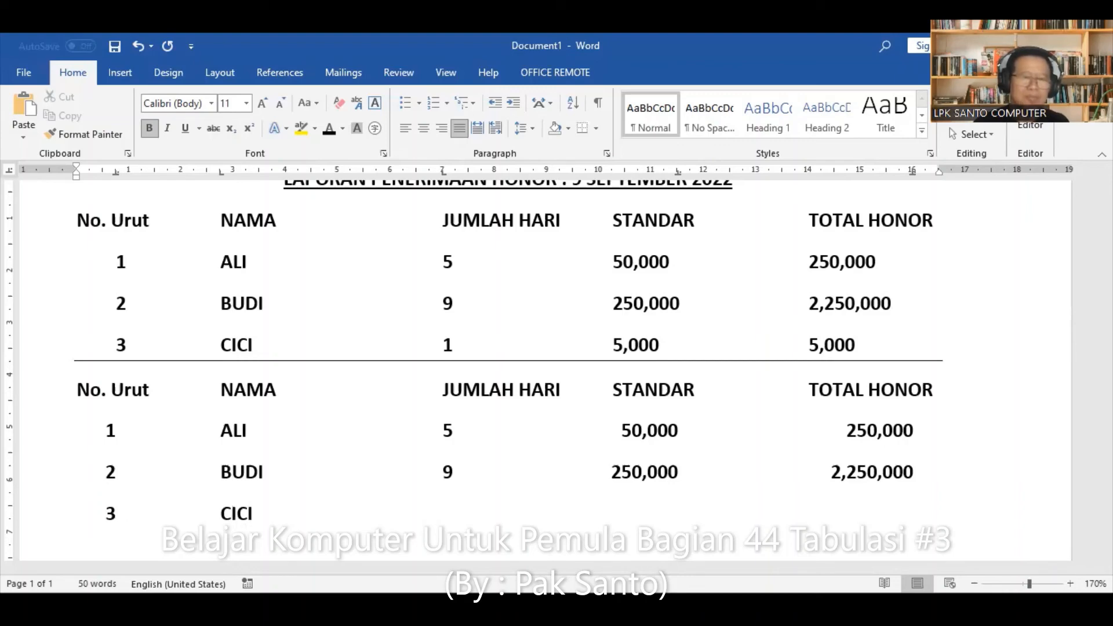
pyautogui.press('Tab')
pyautogui.write('1')
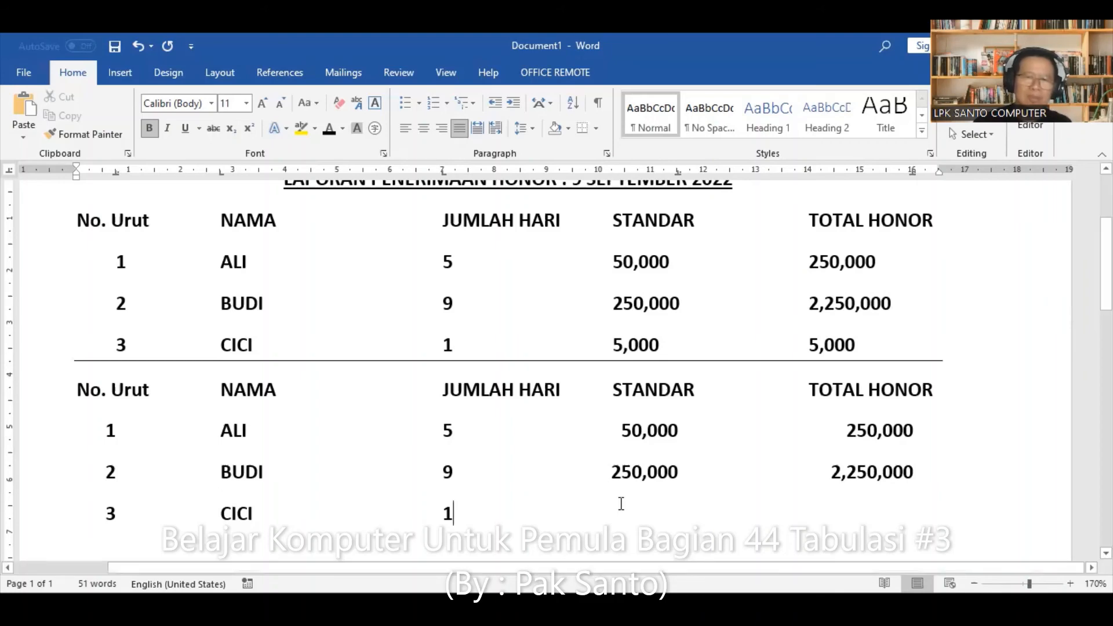
pyautogui.press('Tab')
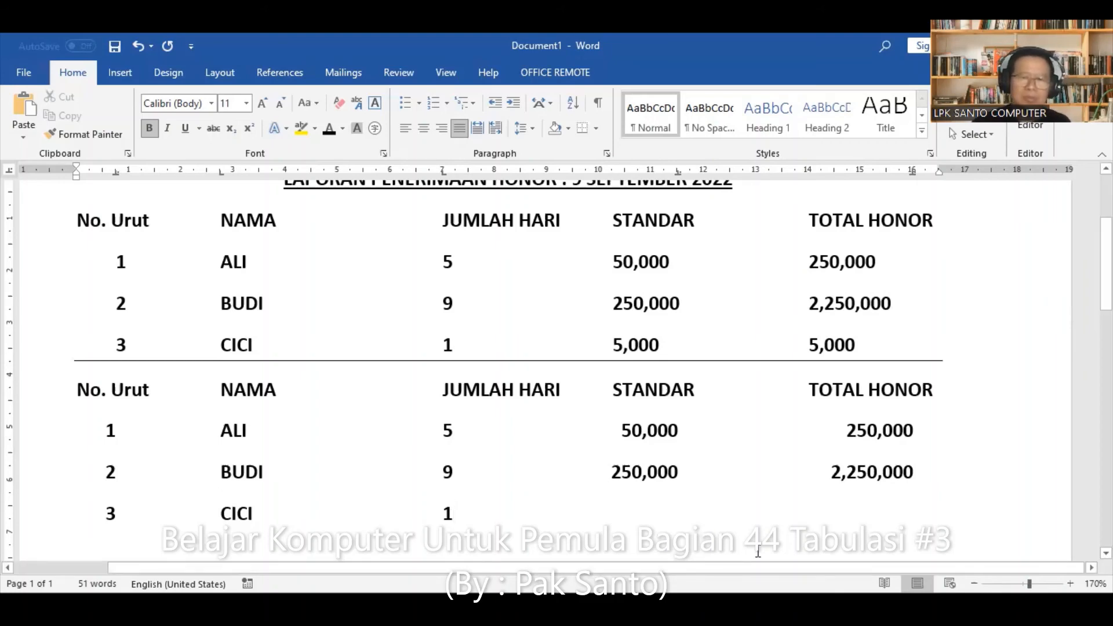
pyautogui.write('5,000')
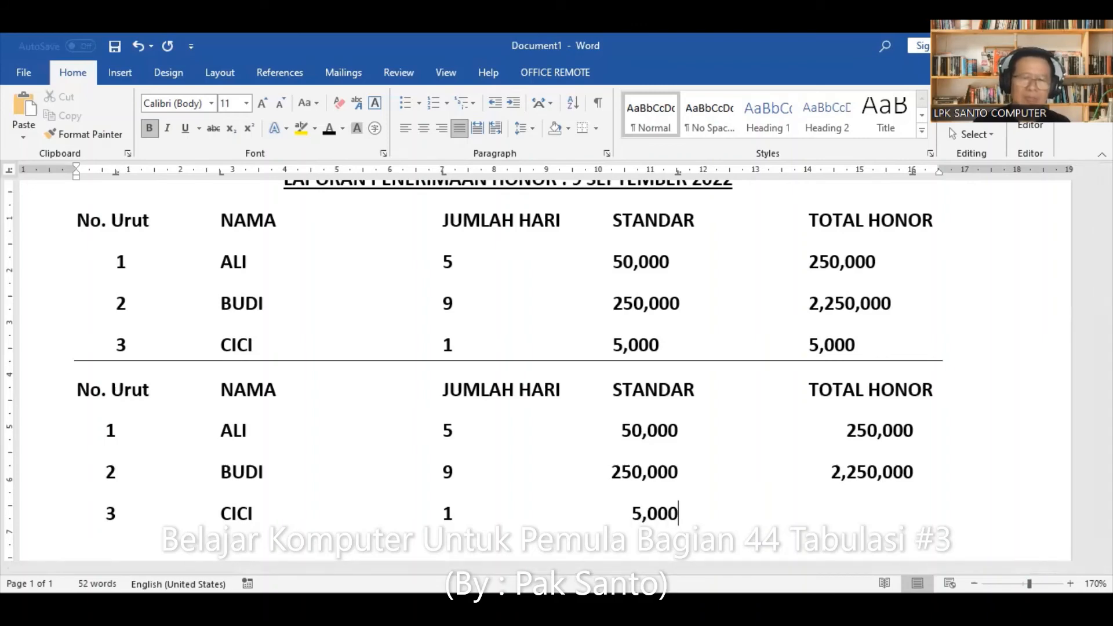
pyautogui.press('Tab')
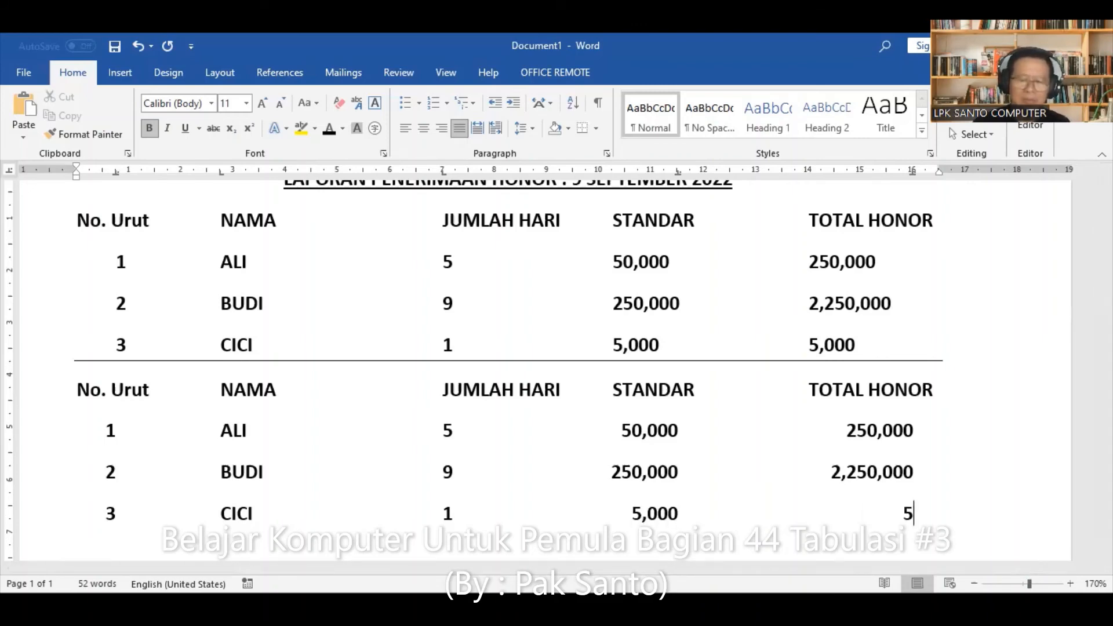
pyautogui.write('5,000')
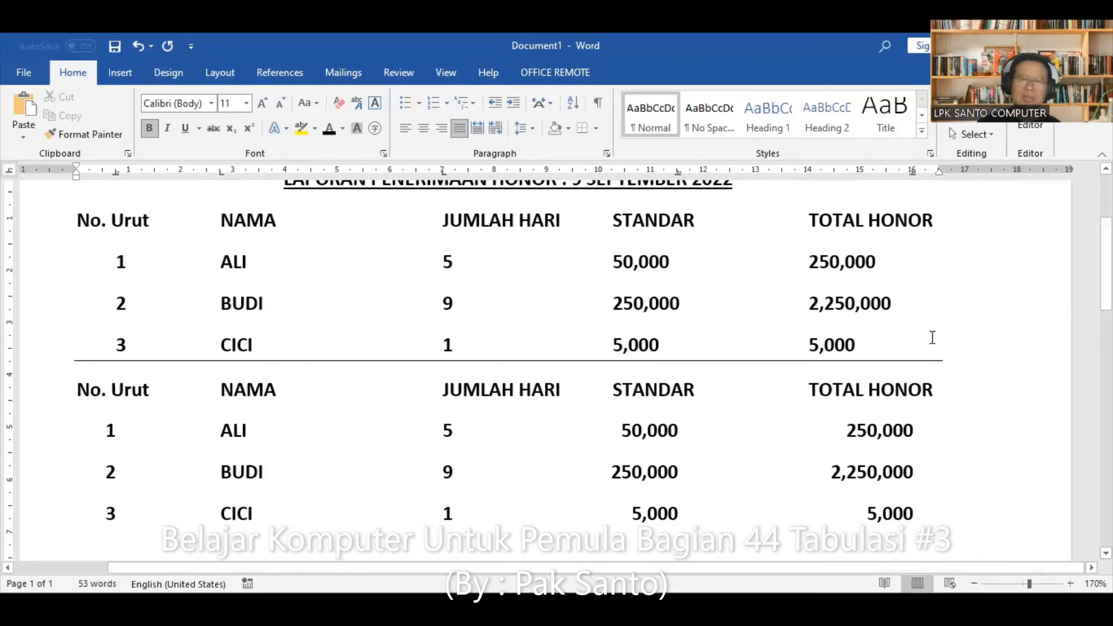
# Colour the header and three data rows above the line in standard Red.
pyautogui.moveTo(736, 258); pyautogui.dragTo(80, 239)
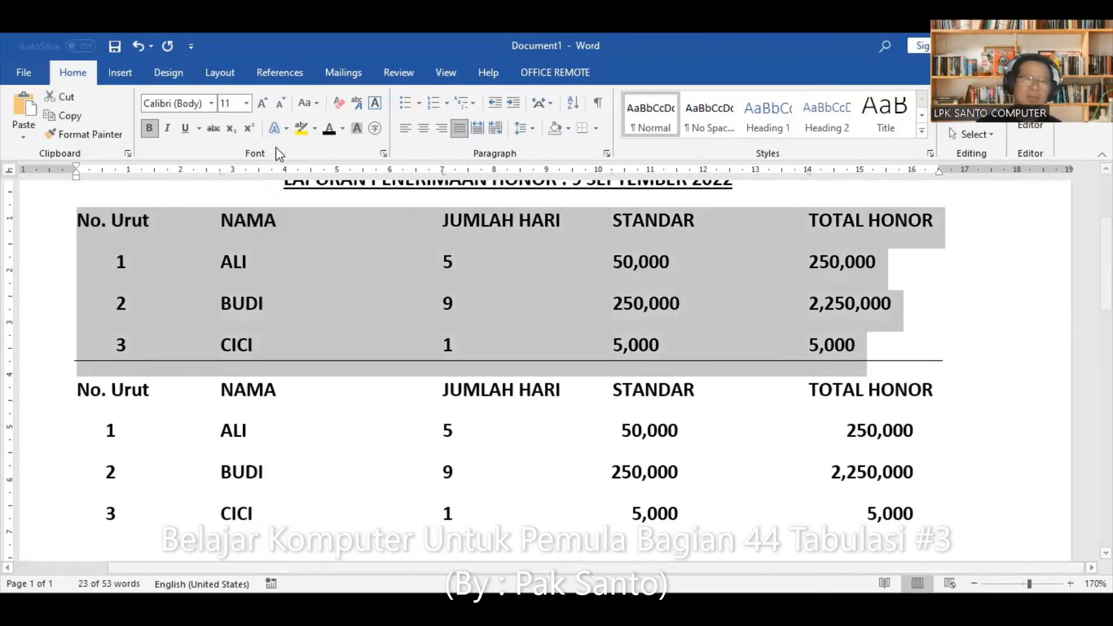
pyautogui.click(344, 128)
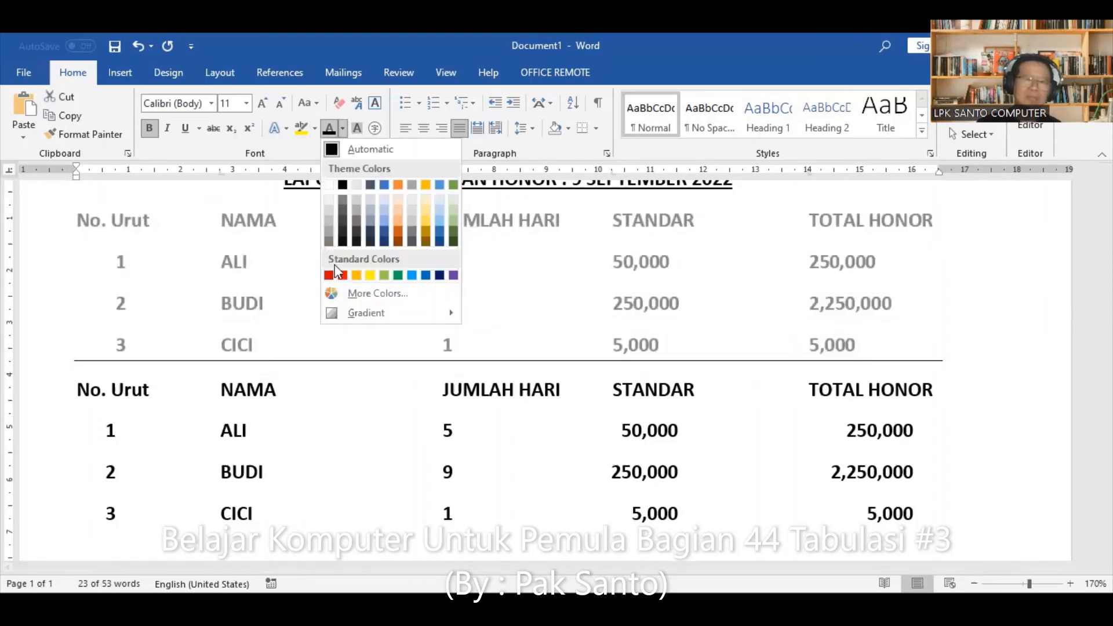
pyautogui.click(345, 274)
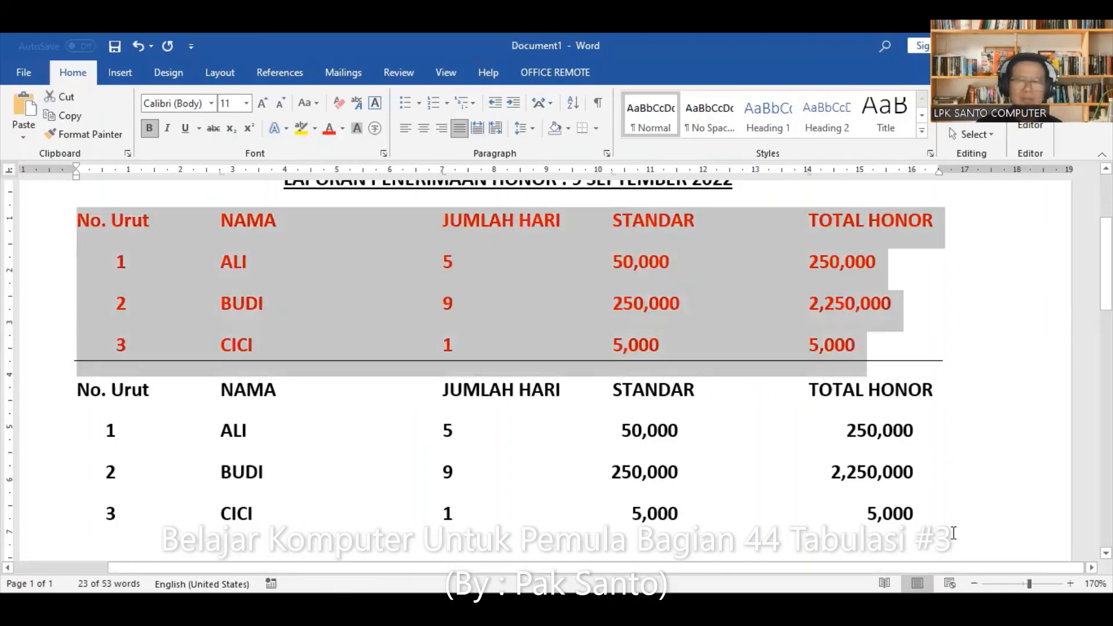
# Colour the header and three data rows below the line in standard Green and deselect them.
pyautogui.moveTo(953, 533); pyautogui.dragTo(75, 386)
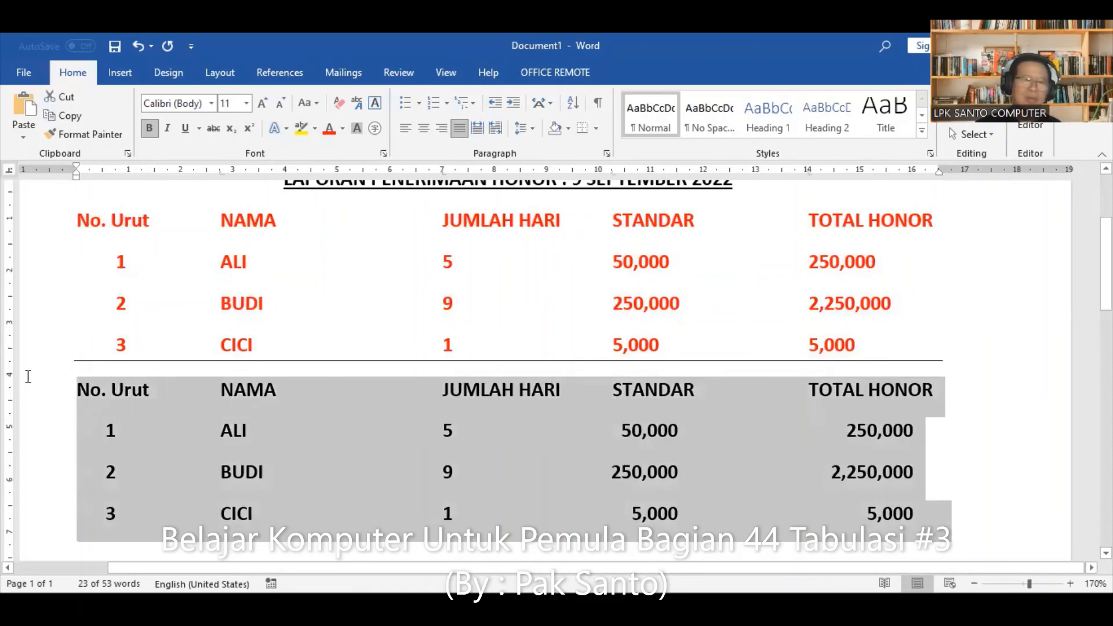
pyautogui.click(343, 128)
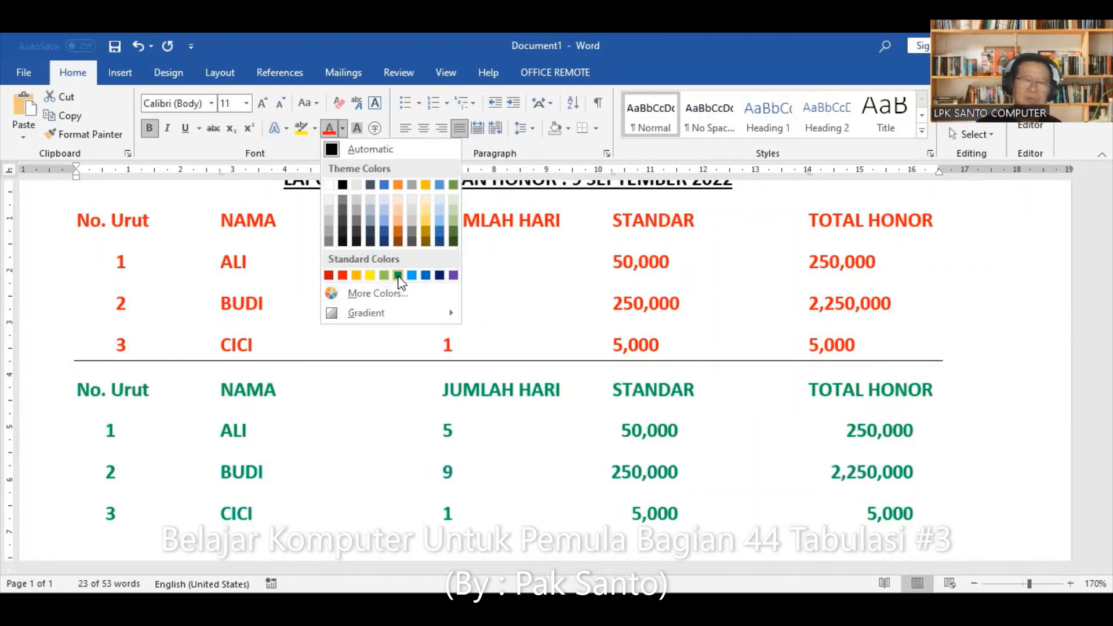
pyautogui.click(398, 276)
pyautogui.click(997, 316)
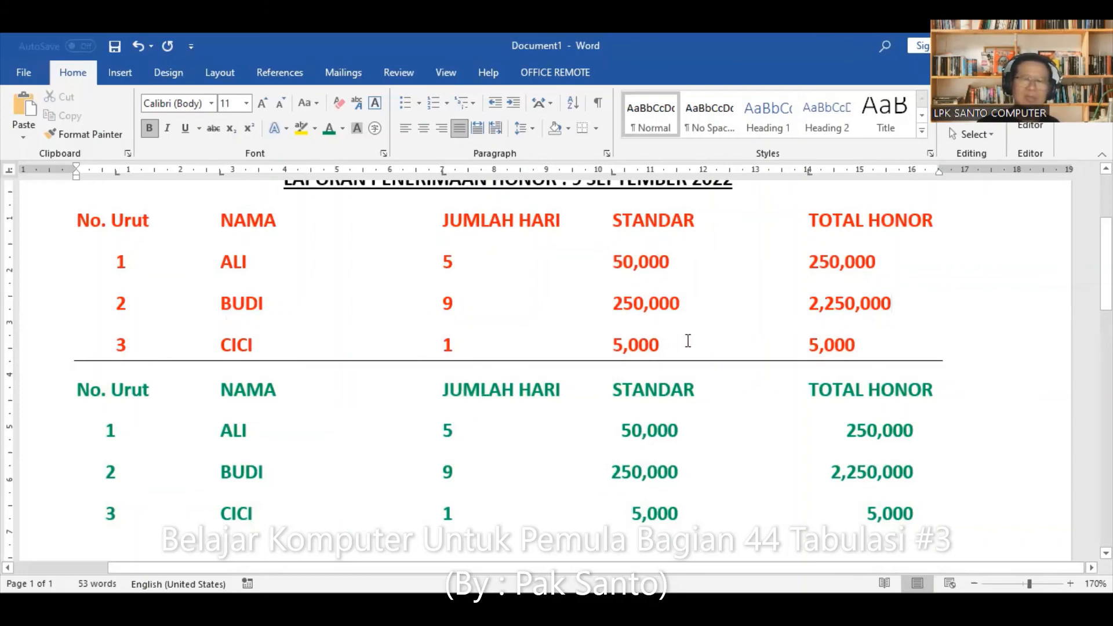
# Place the cursor at the end of the first green data row and switch the tab stop type to Bar Tab.
pyautogui.moveTo(673, 346); pyautogui.dragTo(639, 262)
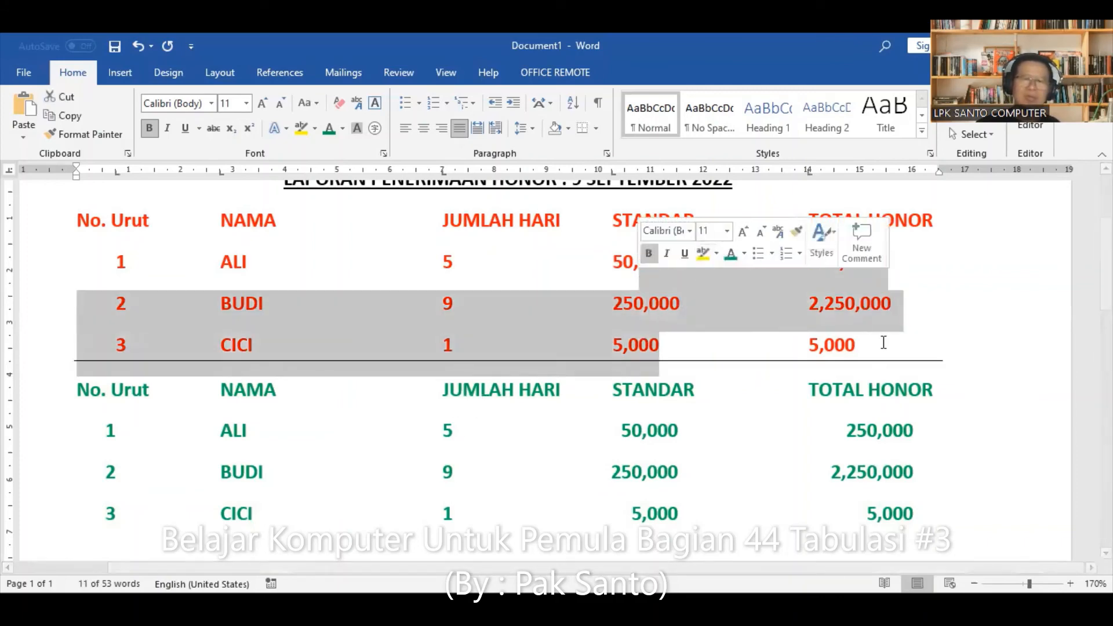
pyautogui.click(916, 423)
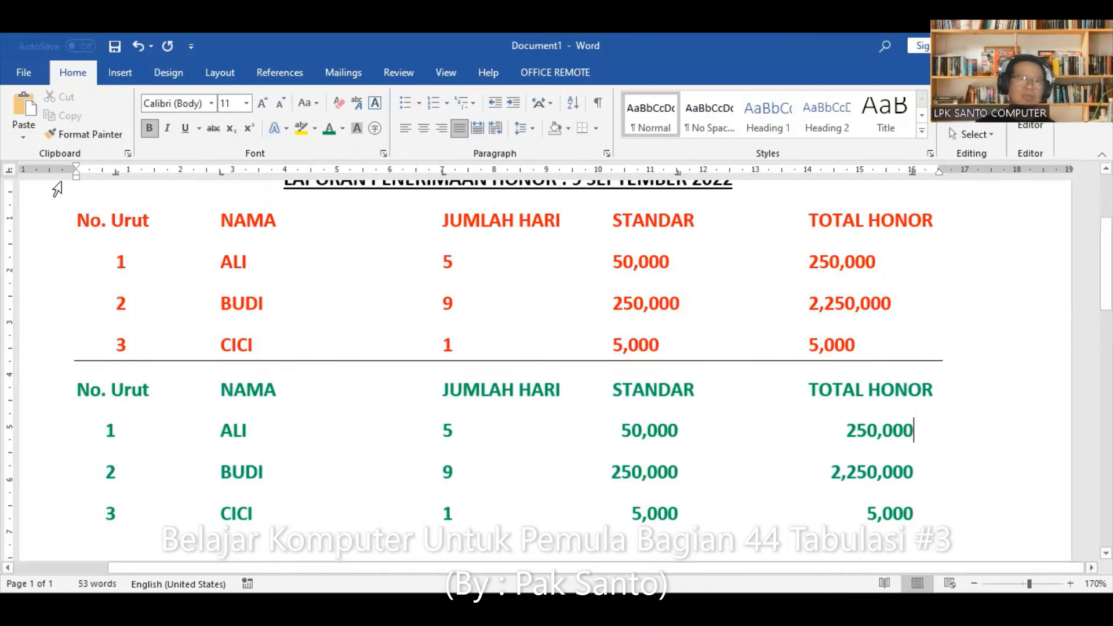
pyautogui.click(9, 170)
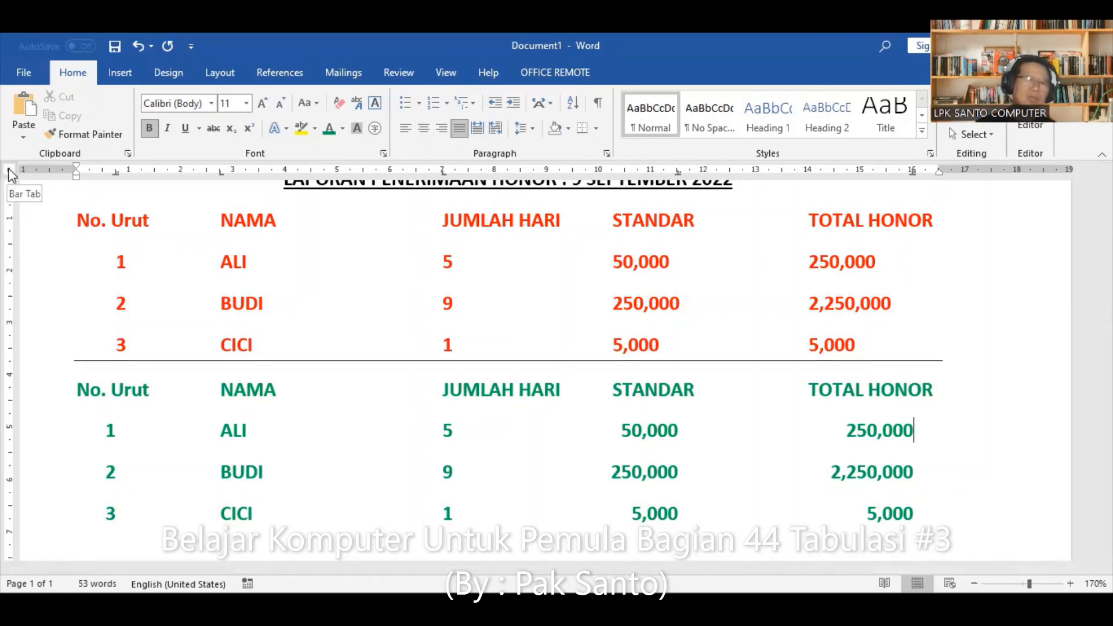
# Cycle the ruler's tab stop type past First Line Indent and Hanging Indent and on to Decimal Tab.
pyautogui.click(8, 169)
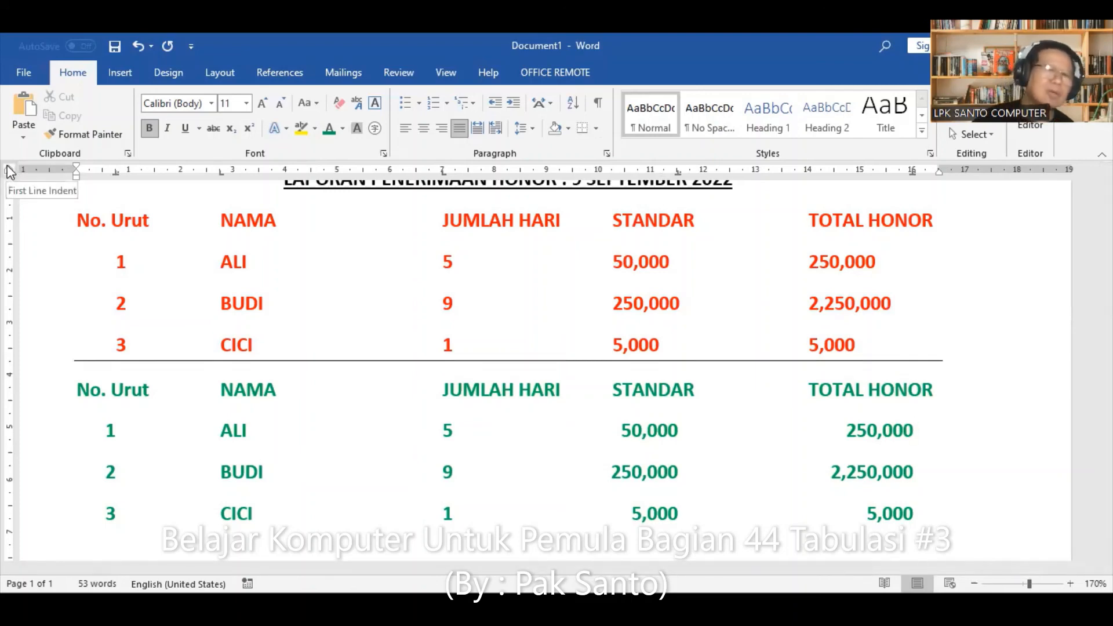
pyautogui.click(8, 169)
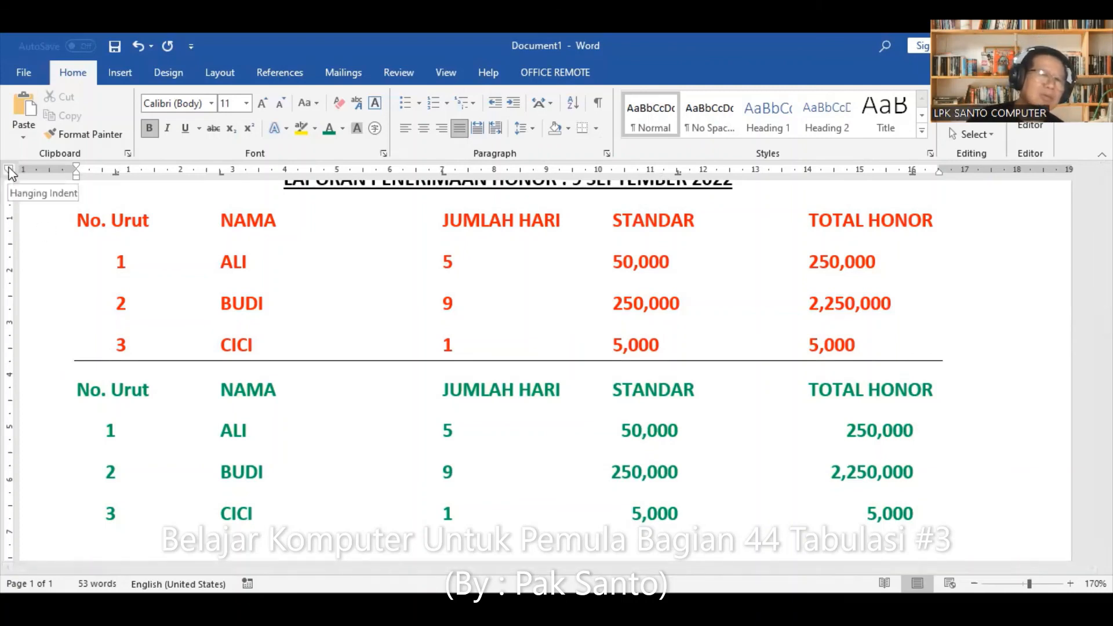
pyautogui.click(9, 169)
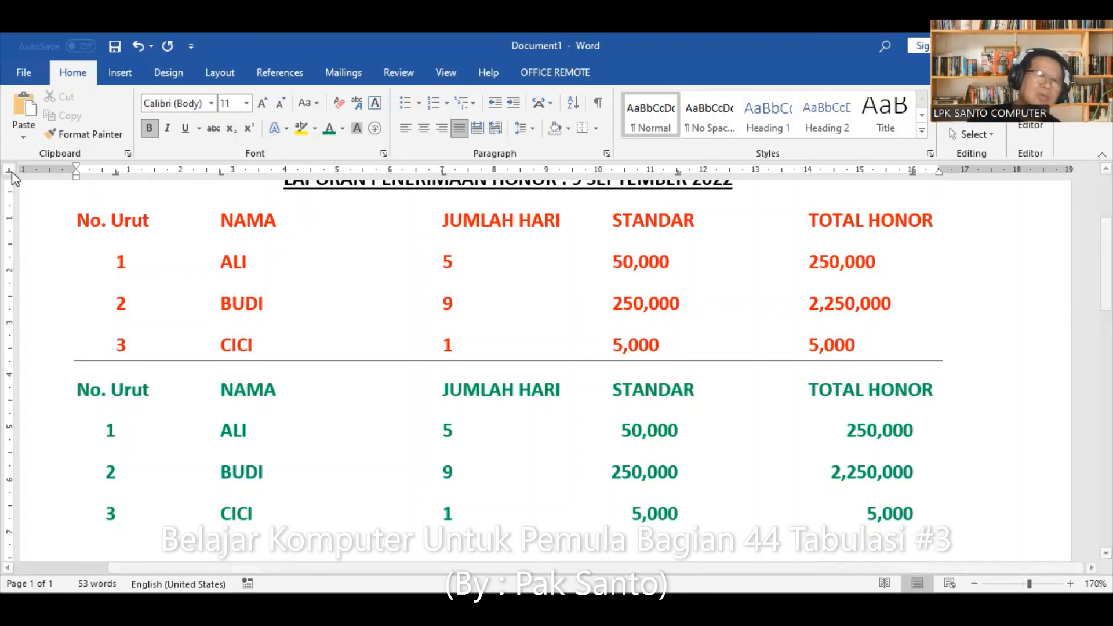
pyautogui.click(11, 171)
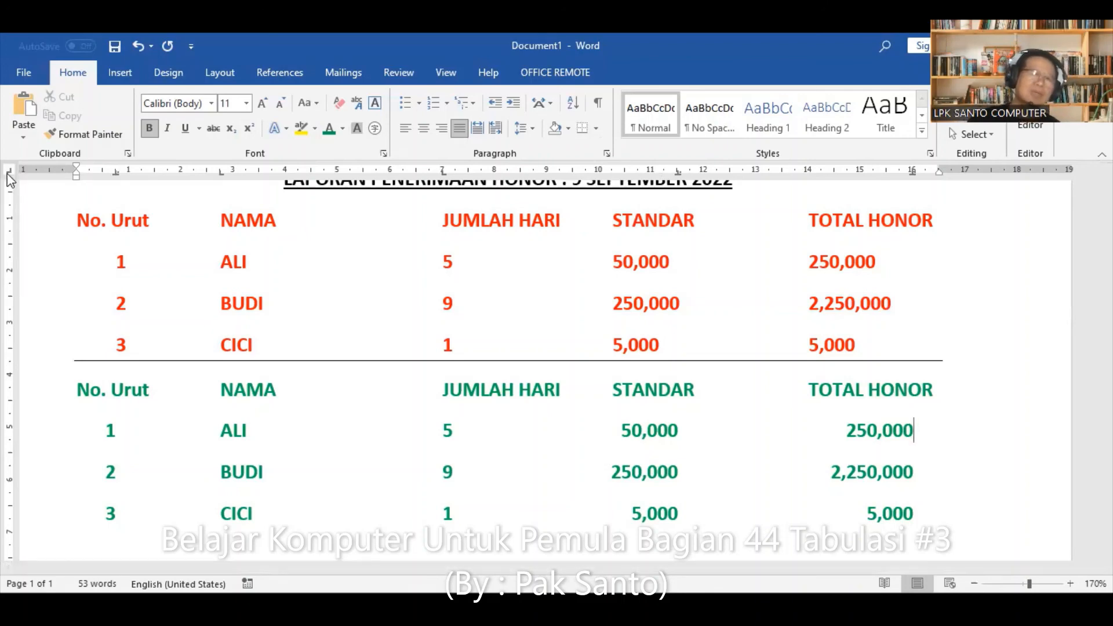
pyautogui.click(10, 171)
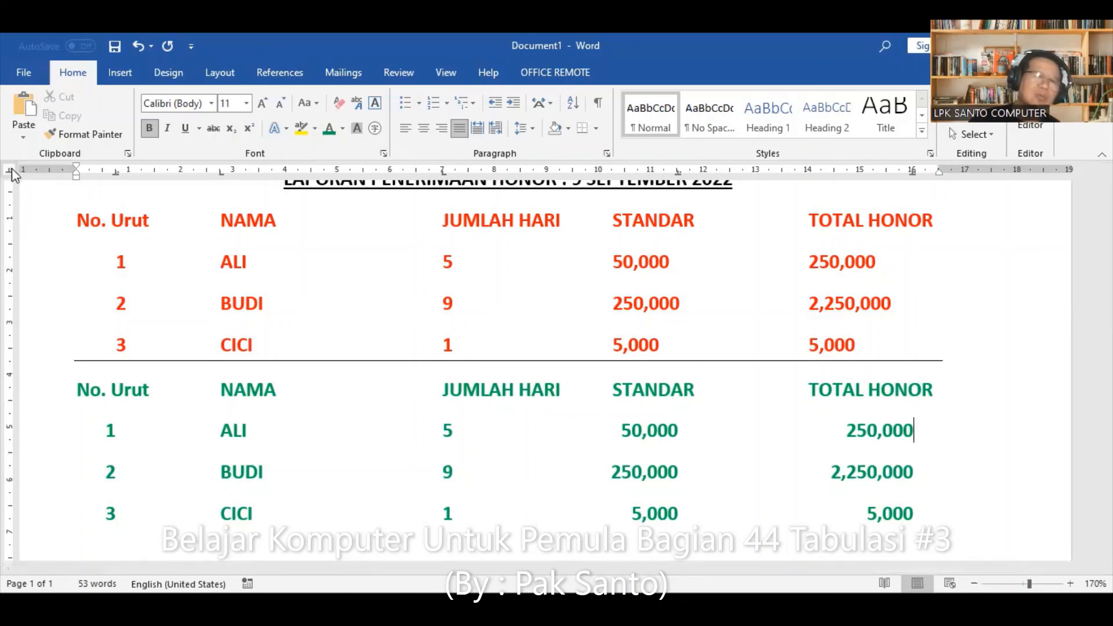
pyautogui.click(12, 170)
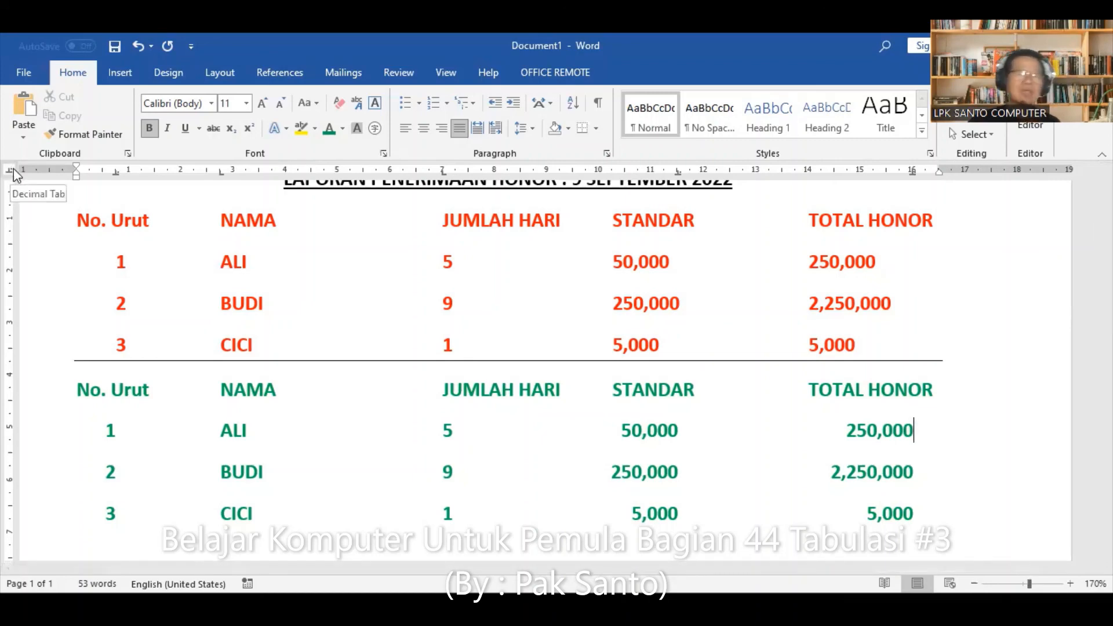